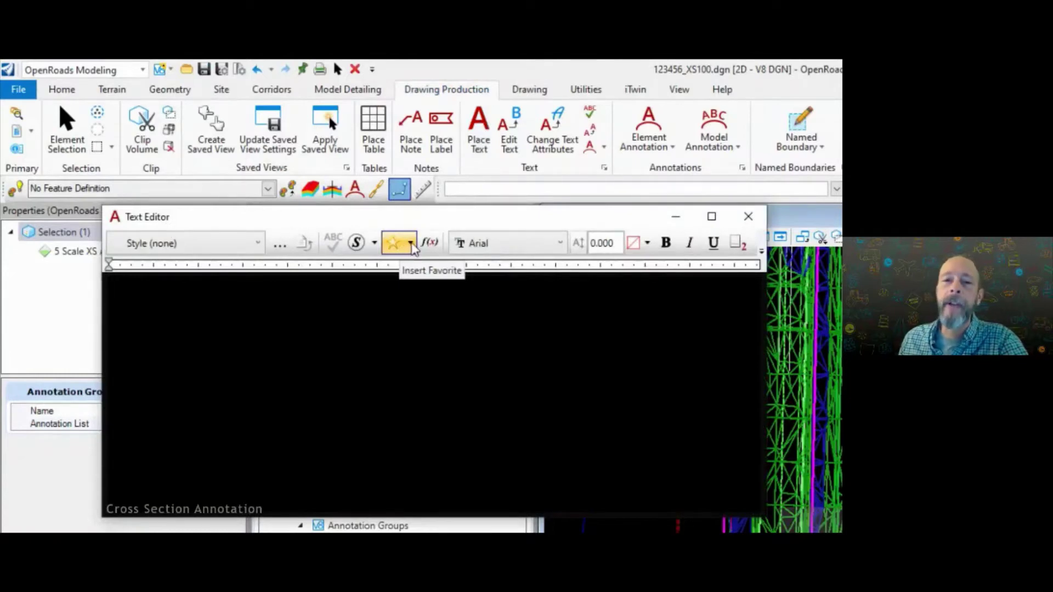
Step: Browse the available text favorites through to the cross section (XS) entries
{"action": "left_click", "coordinate": [411, 244]}
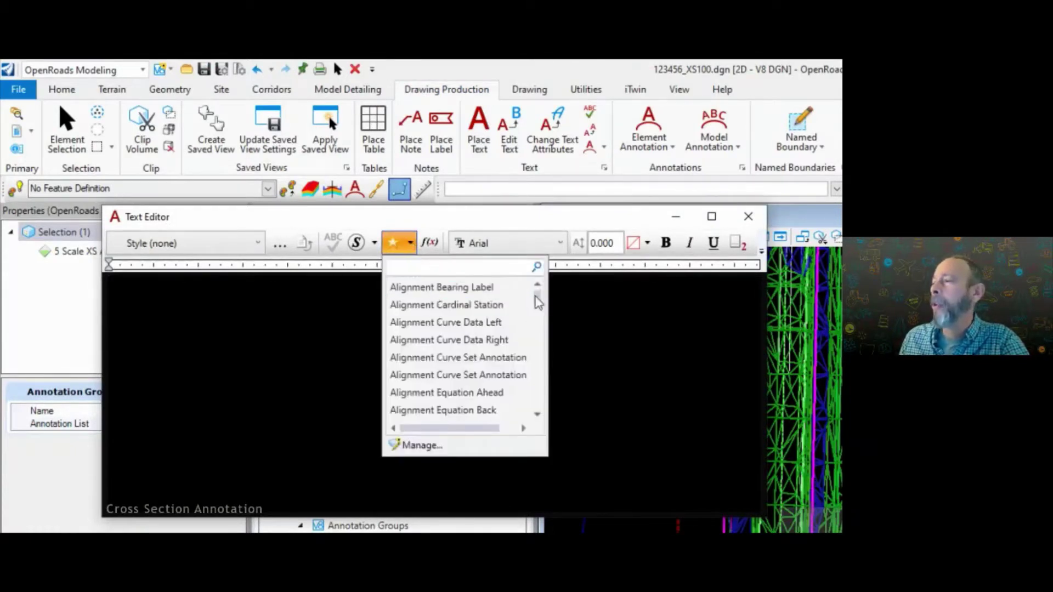
{"action": "left_click_drag", "start_coordinate": [539, 297], "coordinate": [539, 399]}
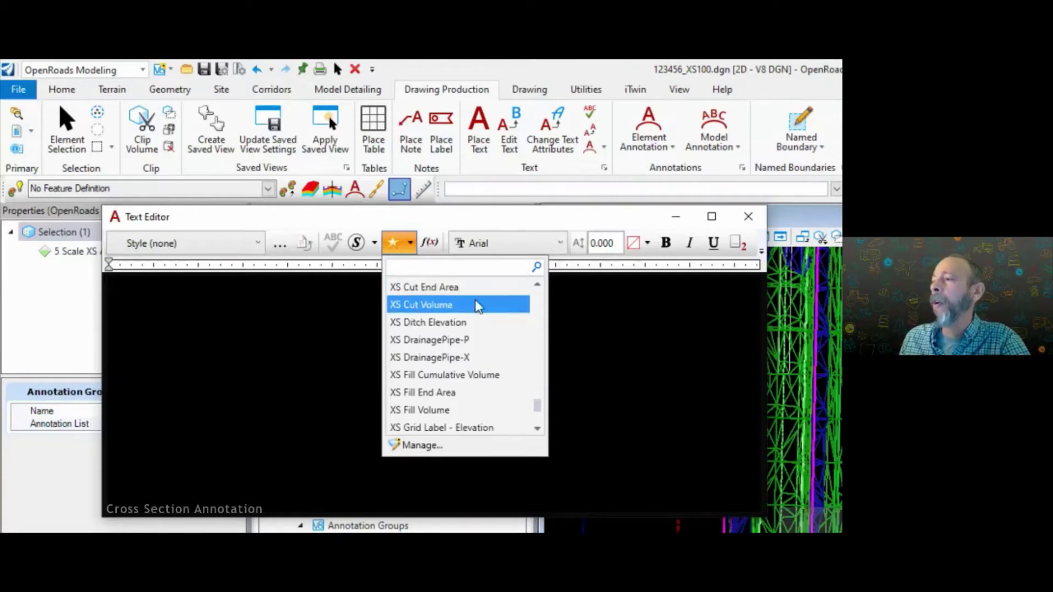
{"action": "scroll", "coordinate": [477, 392], "scroll_direction": "down", "scroll_amount": 2}
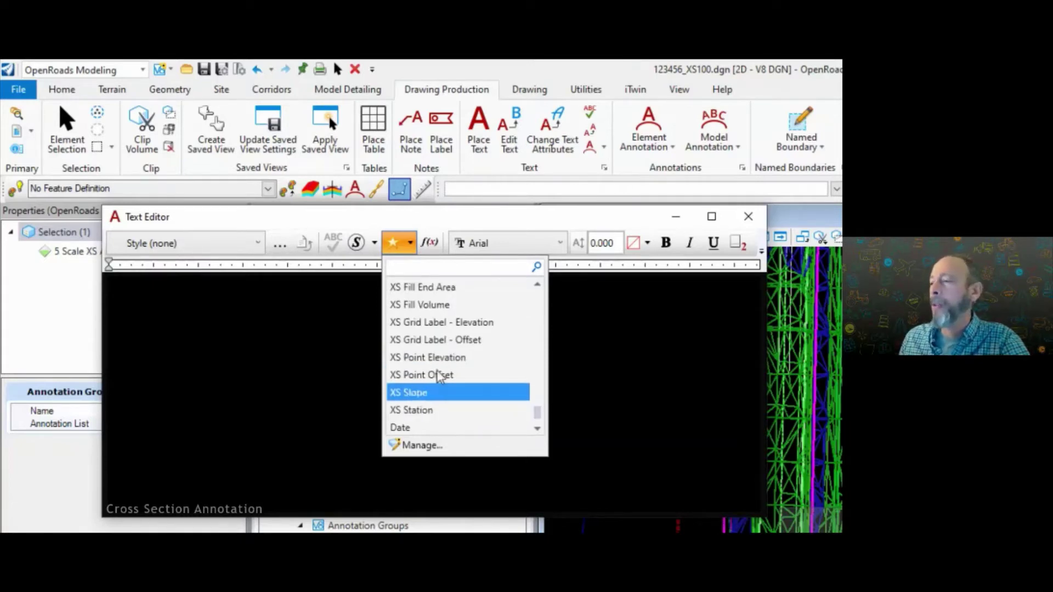
Step: Open the text favorites manager and examine the favorites stored in OHDOT_Text_Dimension_Styles.dgnlib
{"action": "left_click", "coordinate": [422, 445]}
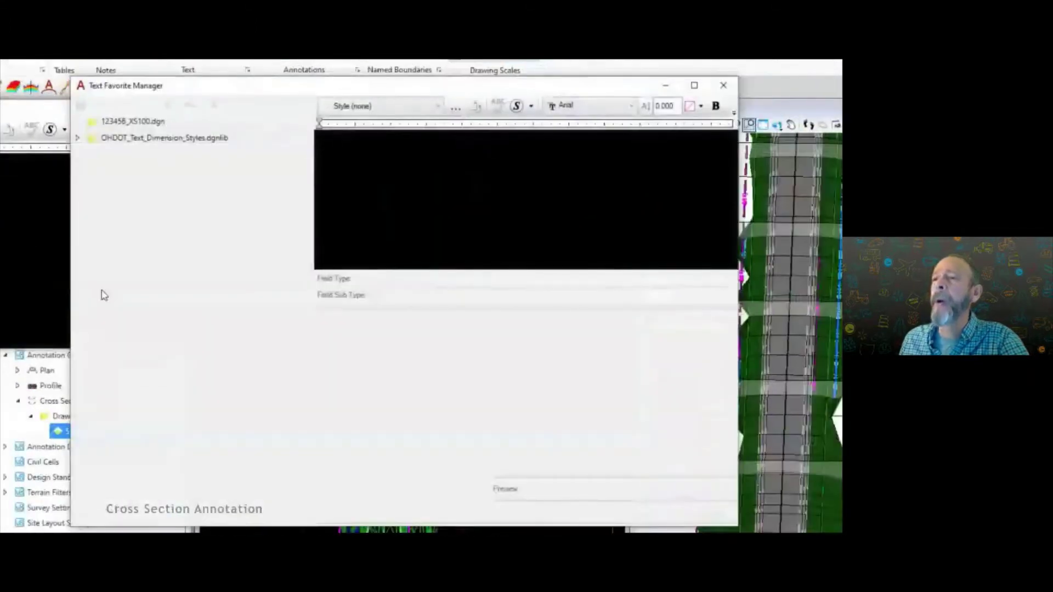
{"action": "left_click", "coordinate": [159, 141]}
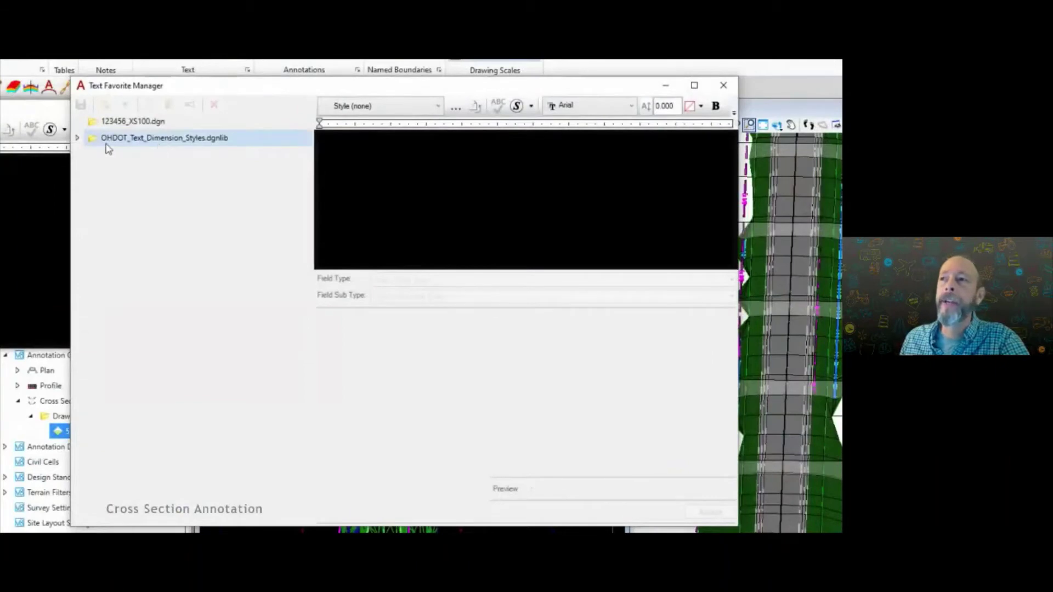
{"action": "left_click", "coordinate": [77, 137]}
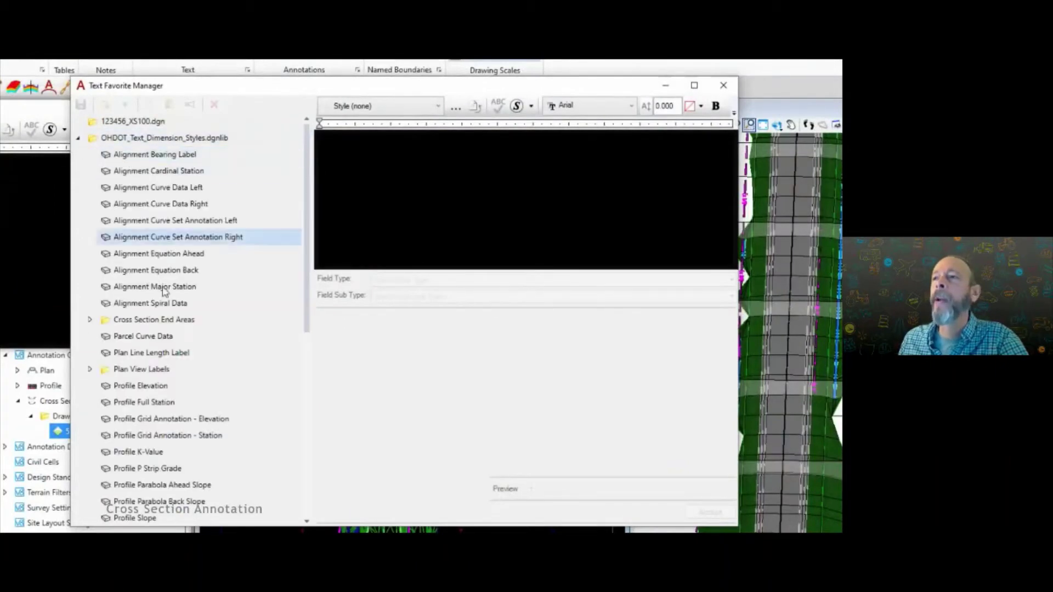
{"action": "mouse_move", "coordinate": [307, 164]}
{"action": "left_mouse_down"}
{"action": "mouse_move", "coordinate": [296, 353]}
{"action": "mouse_move", "coordinate": [320, 164]}
{"action": "left_mouse_up"}
{"action": "left_click", "coordinate": [77, 140]}
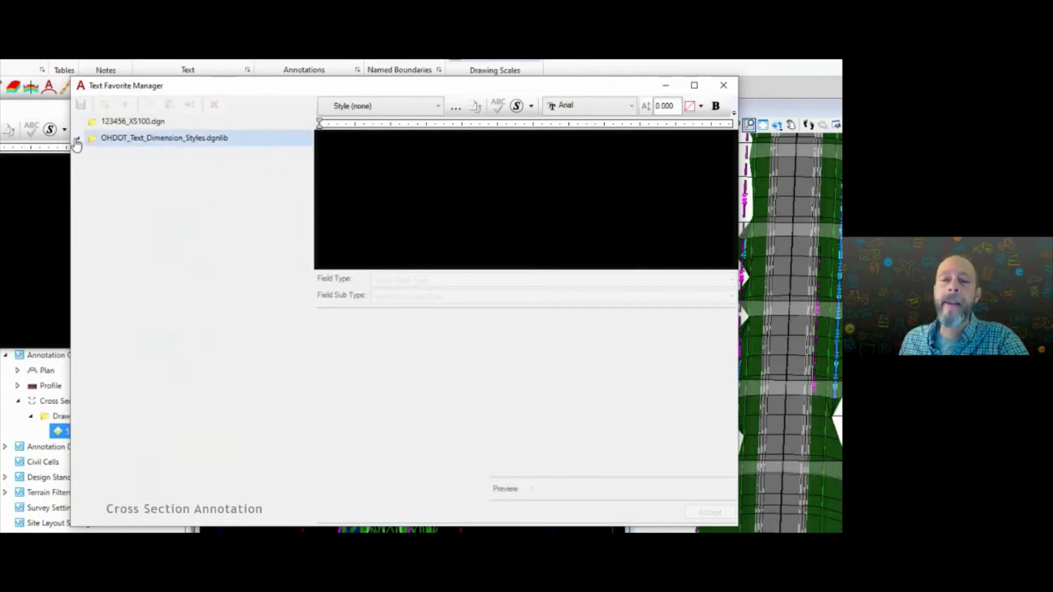
Step: Create a new text favorite in 123456_XS100.dgn using OpenRoads Cross Section Annotation Fields as its field type
{"action": "left_click", "coordinate": [128, 124]}
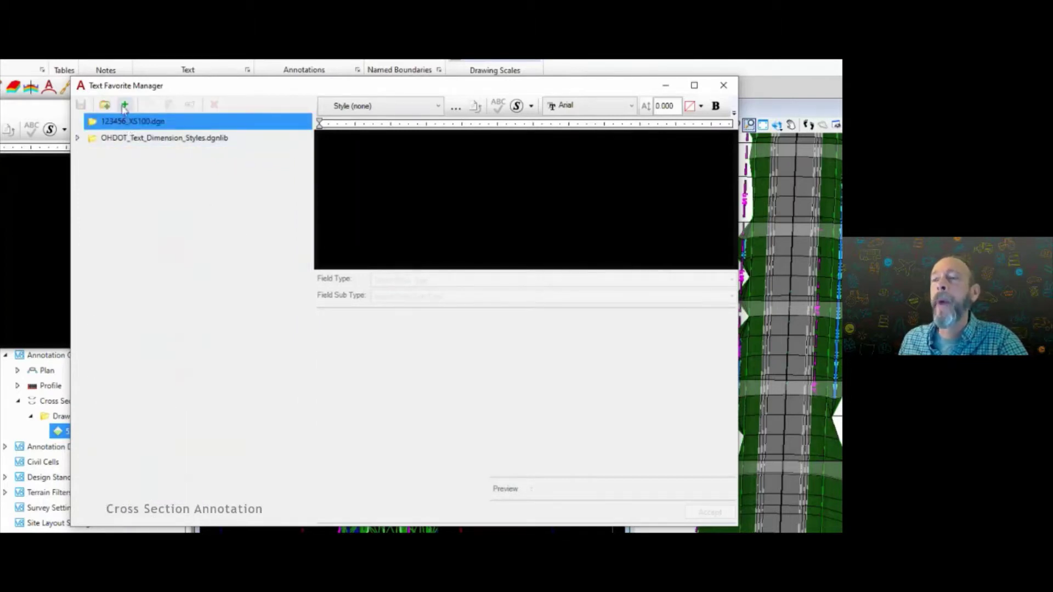
{"action": "left_click", "coordinate": [125, 106]}
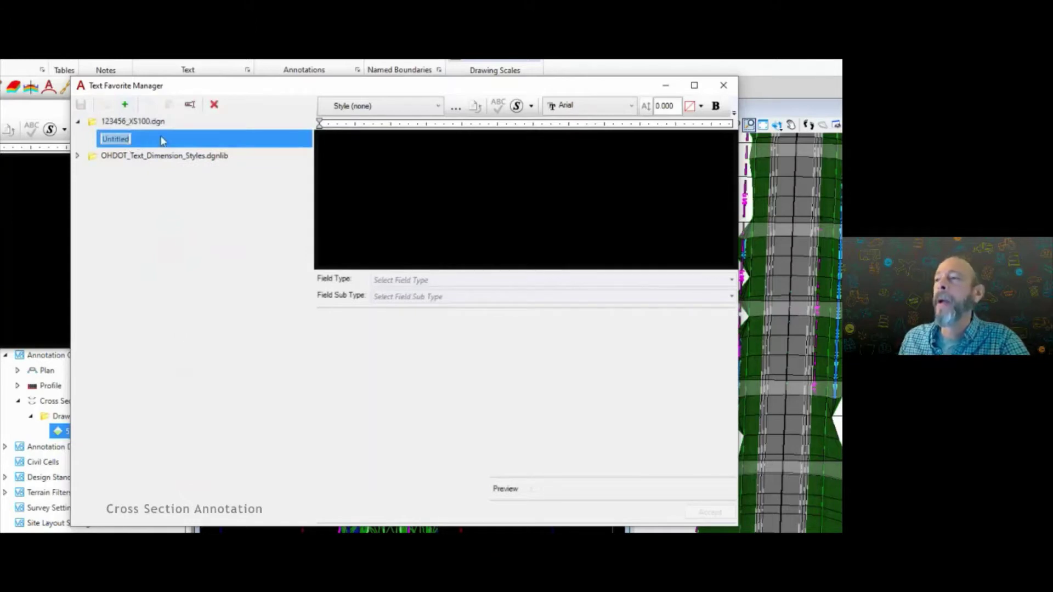
{"action": "key", "text": "Return"}
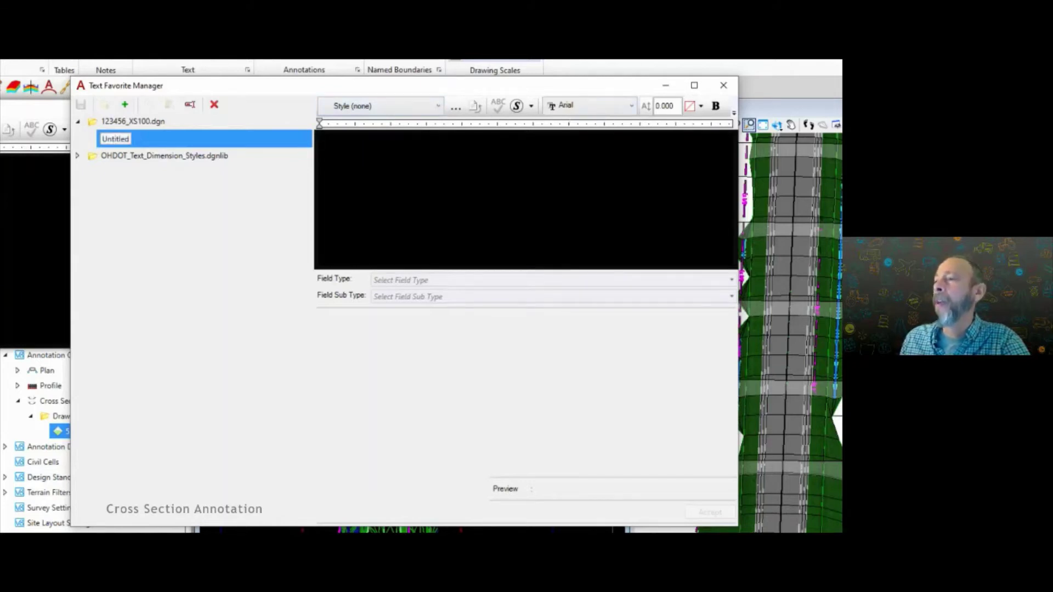
{"action": "left_click", "coordinate": [426, 282]}
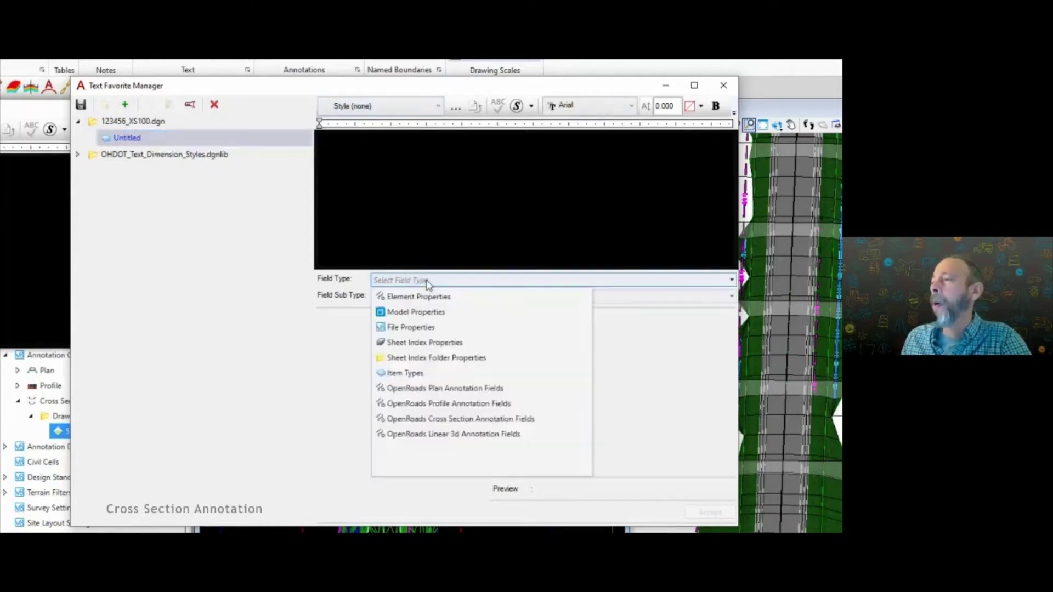
{"action": "left_click", "coordinate": [471, 420]}
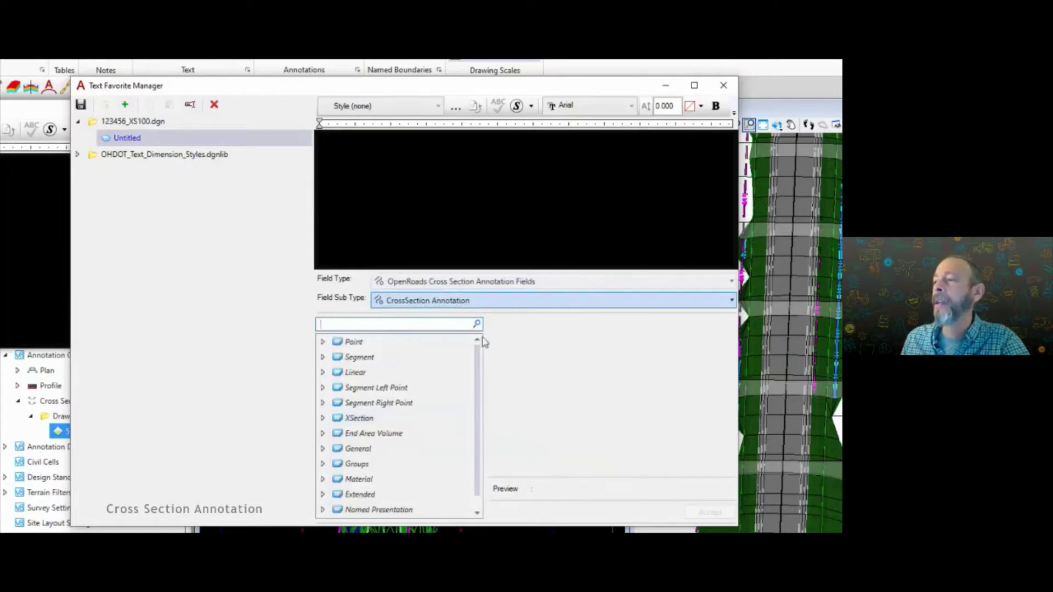
Step: Insert the Point Elevation field into the new text favorite, and close the manager without saving the changes
{"action": "mouse_move", "coordinate": [479, 370]}
{"action": "left_mouse_down"}
{"action": "mouse_move", "coordinate": [477, 405]}
{"action": "mouse_move", "coordinate": [481, 357]}
{"action": "left_mouse_up"}
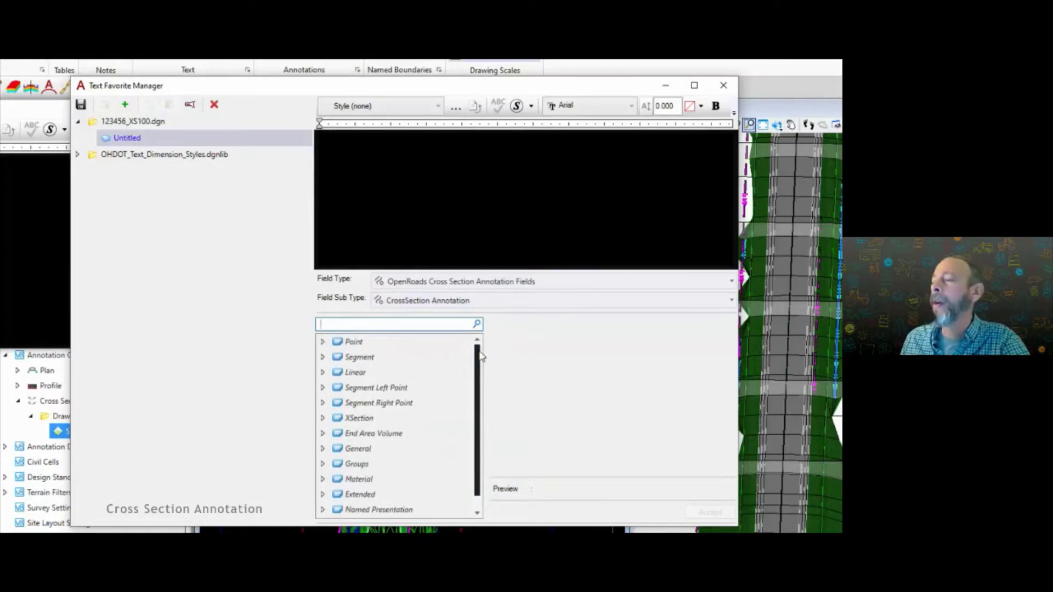
{"action": "left_click", "coordinate": [324, 345]}
{"action": "left_click", "coordinate": [324, 344]}
{"action": "left_click", "coordinate": [393, 360]}
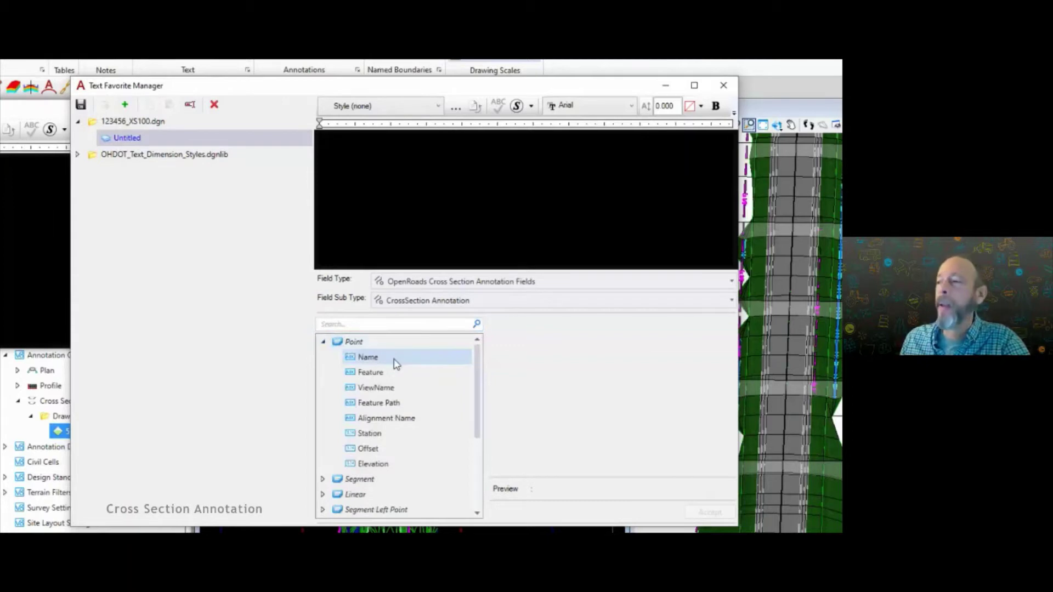
{"action": "left_click", "coordinate": [395, 359]}
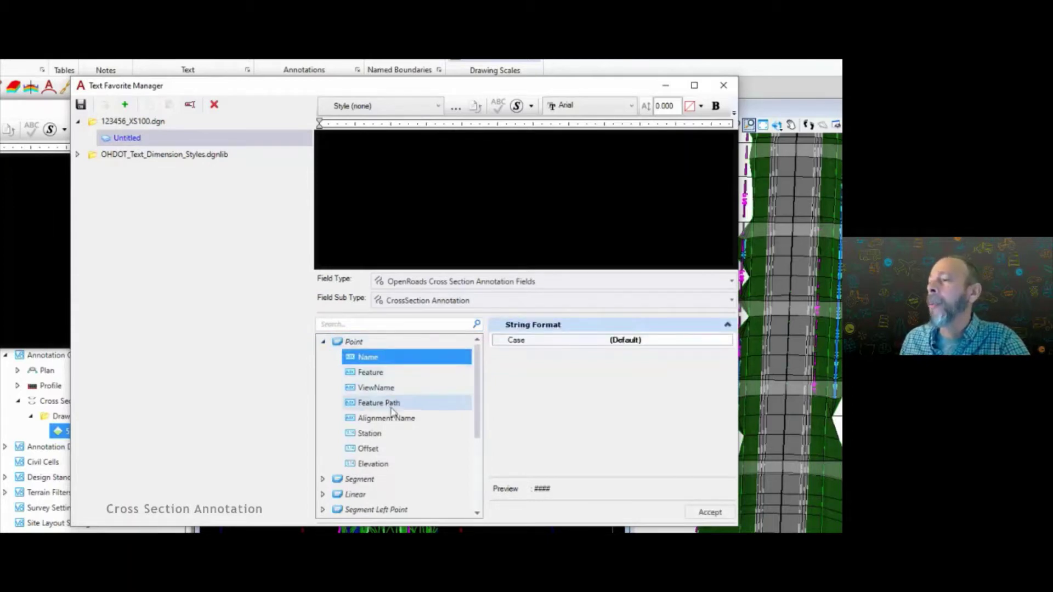
{"action": "left_click", "coordinate": [389, 464]}
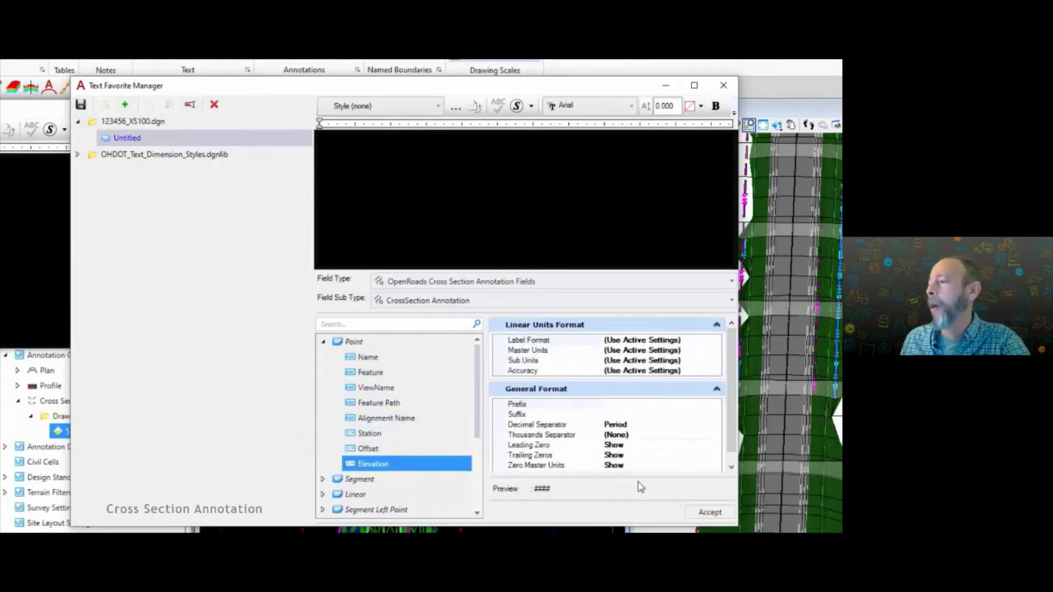
{"action": "left_click", "coordinate": [709, 512]}
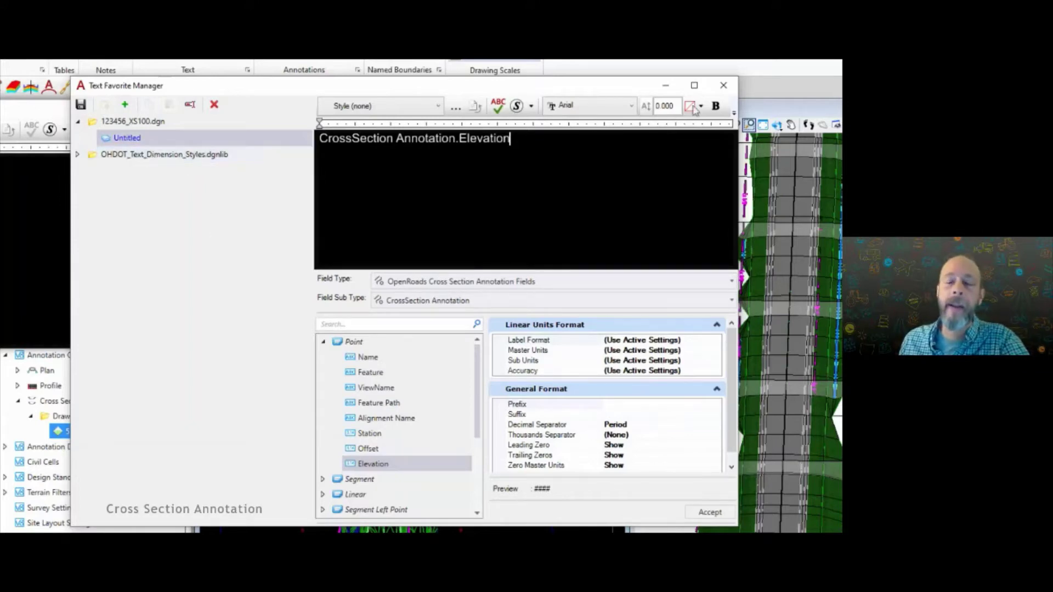
{"action": "left_click", "coordinate": [724, 87]}
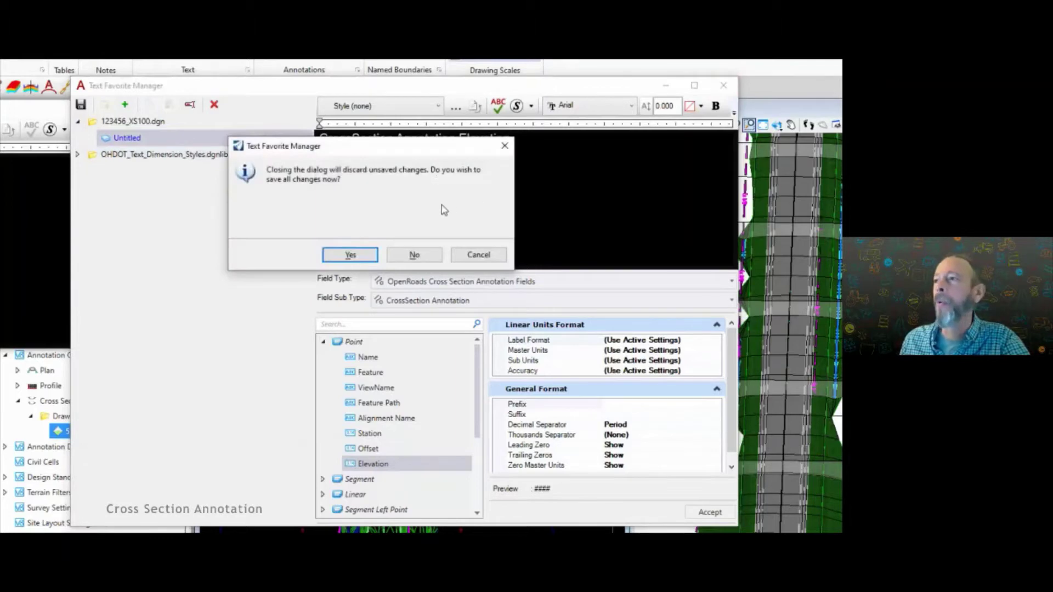
{"action": "left_click", "coordinate": [409, 254]}
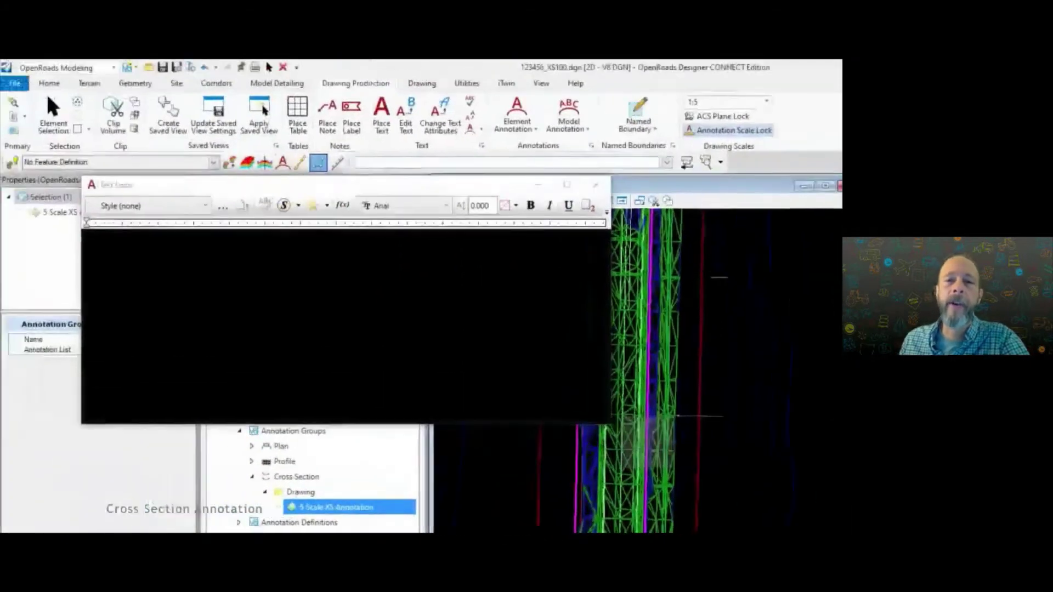
Step: Look over the element template folders and open the element template manager
{"action": "left_click", "coordinate": [49, 85]}
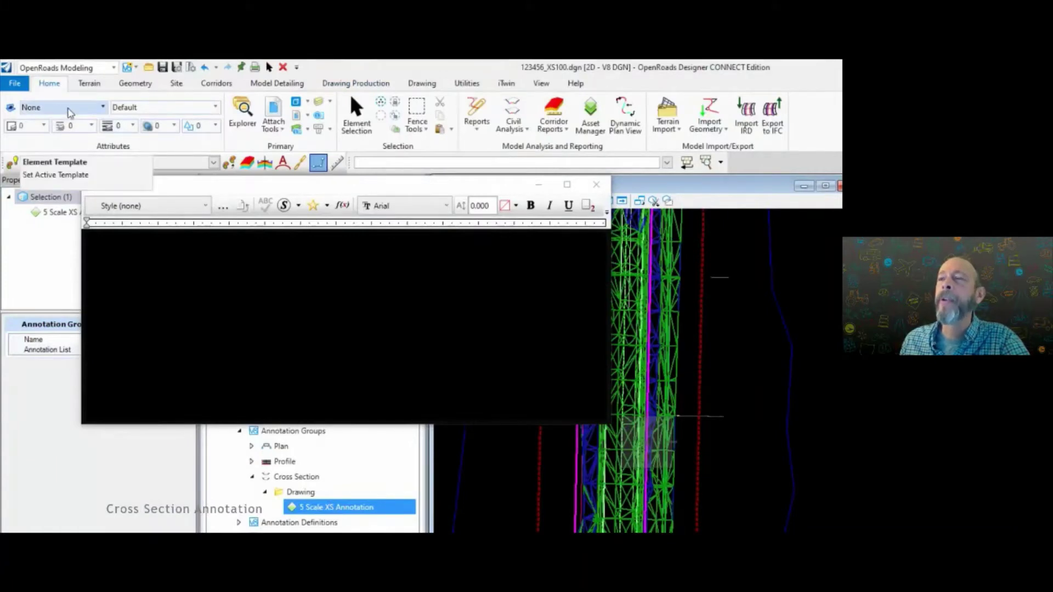
{"action": "left_click", "coordinate": [83, 114]}
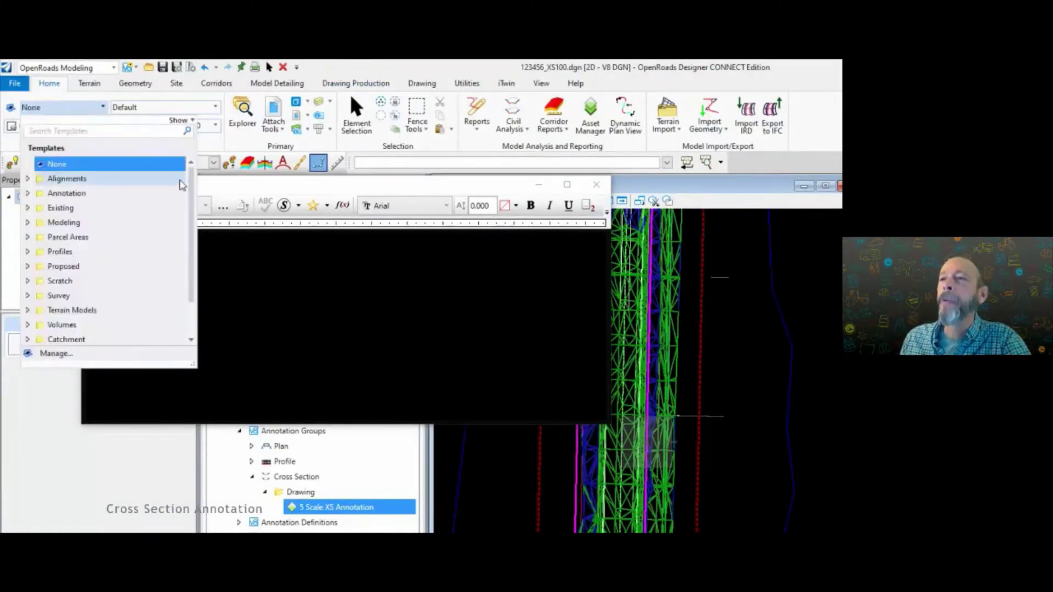
{"action": "scroll", "coordinate": [192, 226], "scroll_direction": "down", "scroll_amount": 1}
{"action": "scroll", "coordinate": [189, 242], "scroll_direction": "up", "scroll_amount": 1}
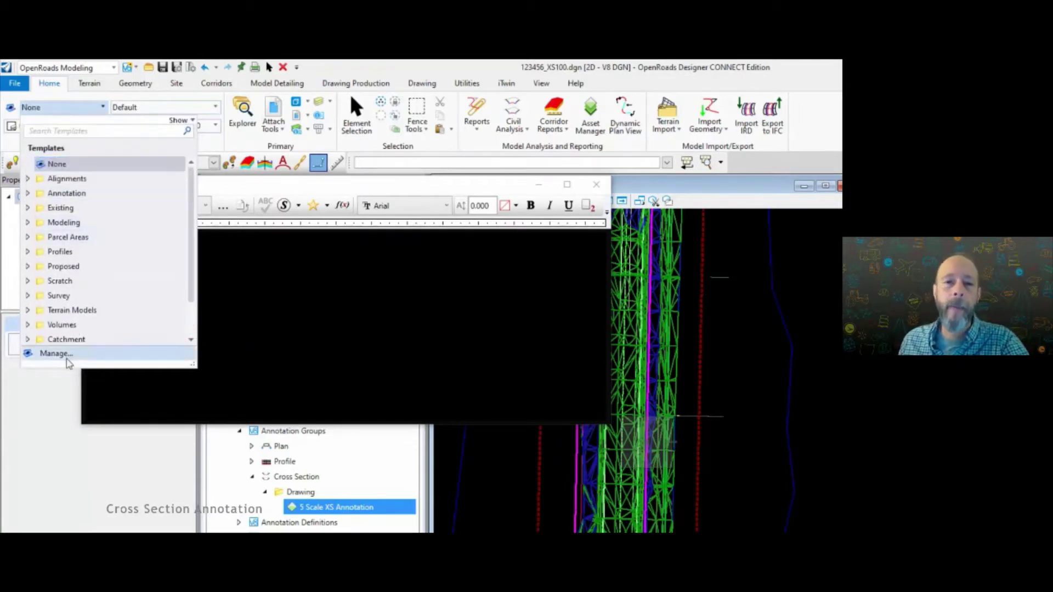
{"action": "left_click", "coordinate": [65, 354]}
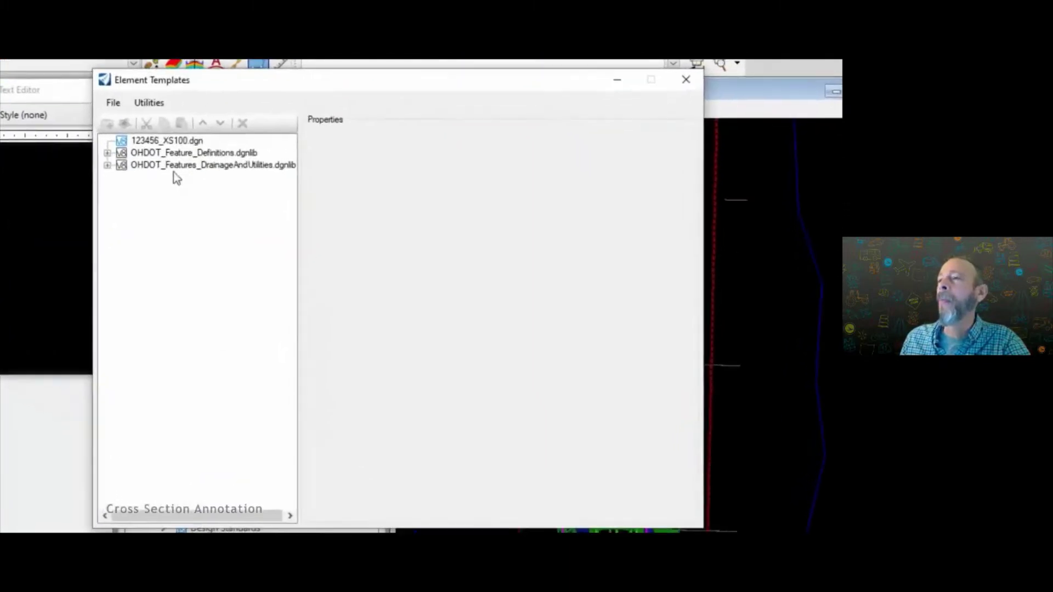
Step: Find the XS_Text element template under Annotation, Sheets, XS in OHDOT_Feature_Definitions.dgnlib
{"action": "left_click", "coordinate": [187, 142]}
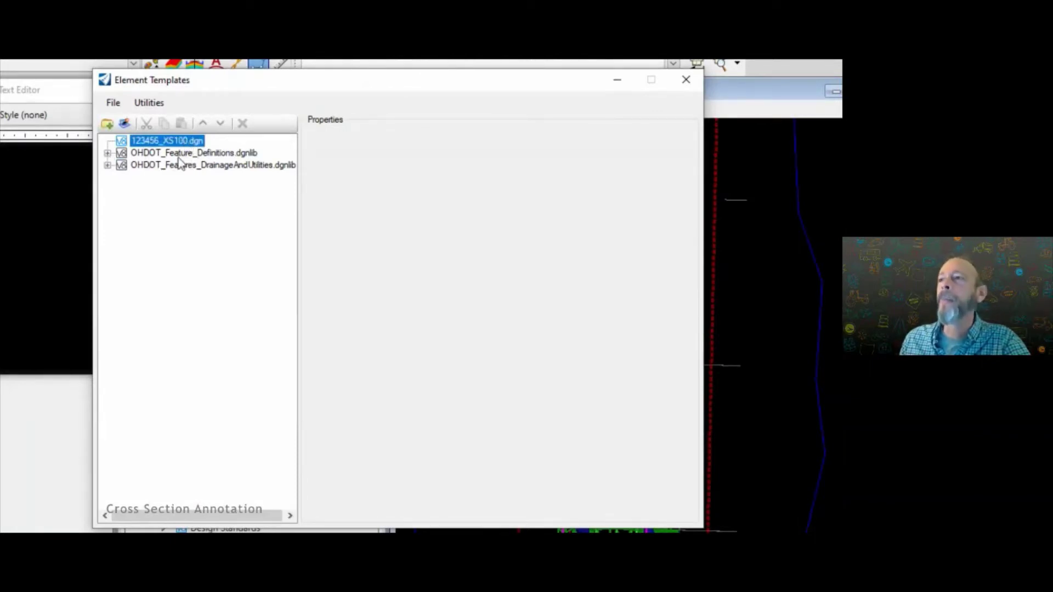
{"action": "left_click", "coordinate": [108, 154]}
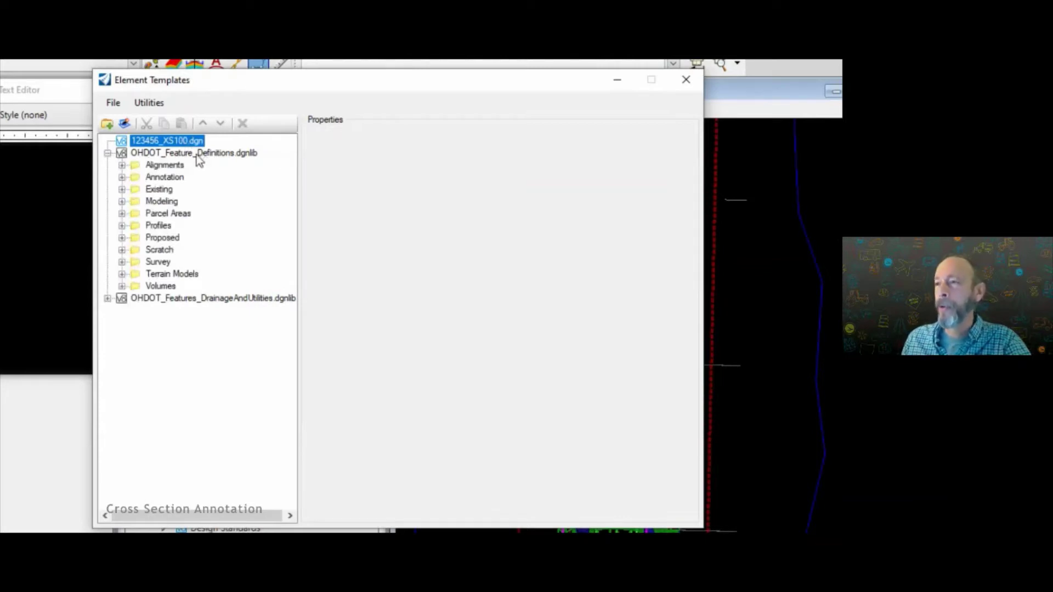
{"action": "left_click", "coordinate": [122, 178]}
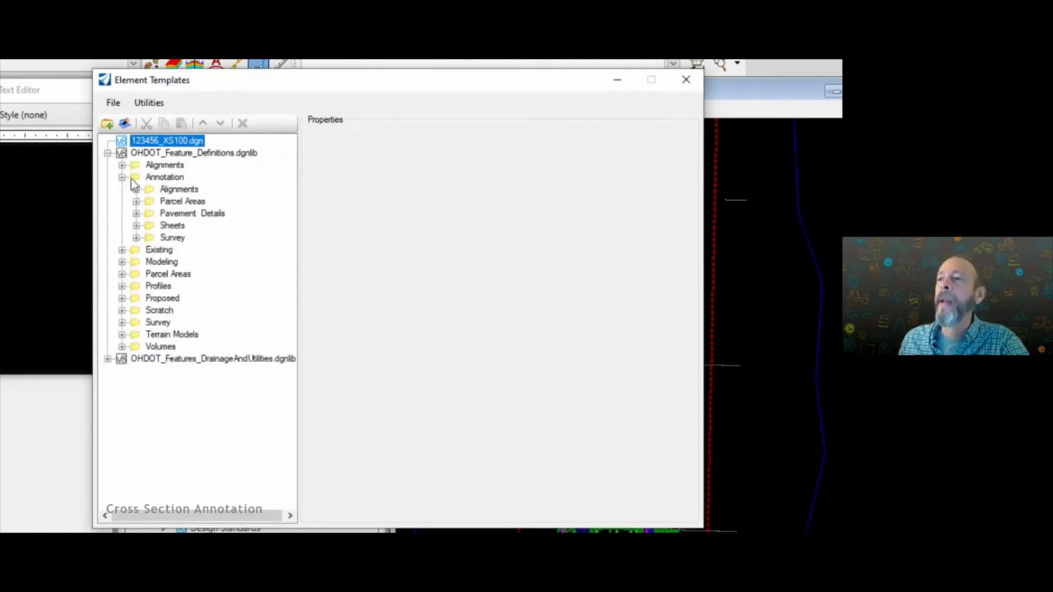
{"action": "left_click", "coordinate": [136, 225]}
{"action": "left_click", "coordinate": [150, 261]}
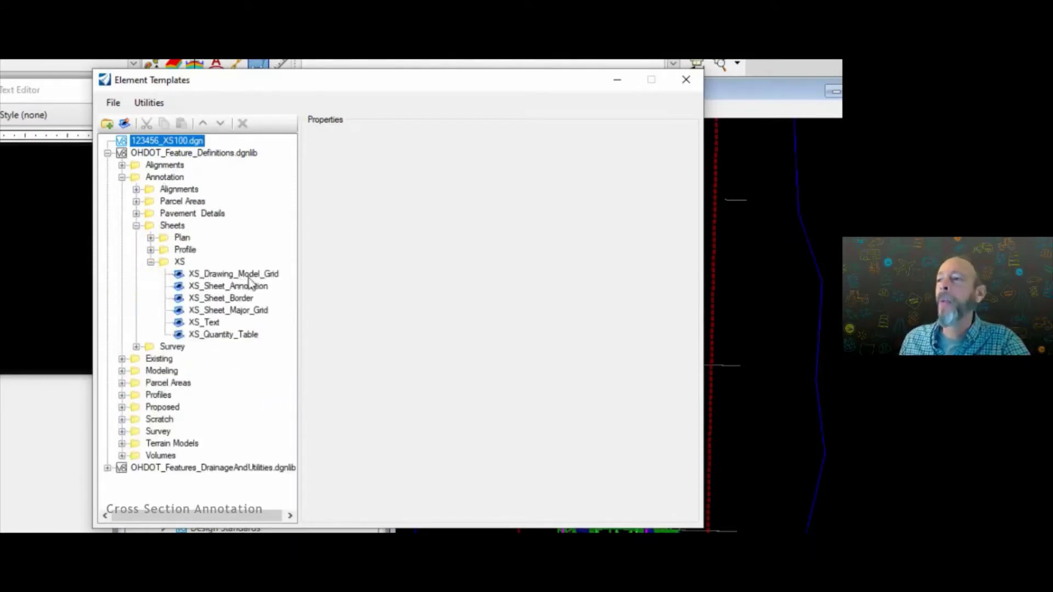
{"action": "left_click", "coordinate": [212, 324]}
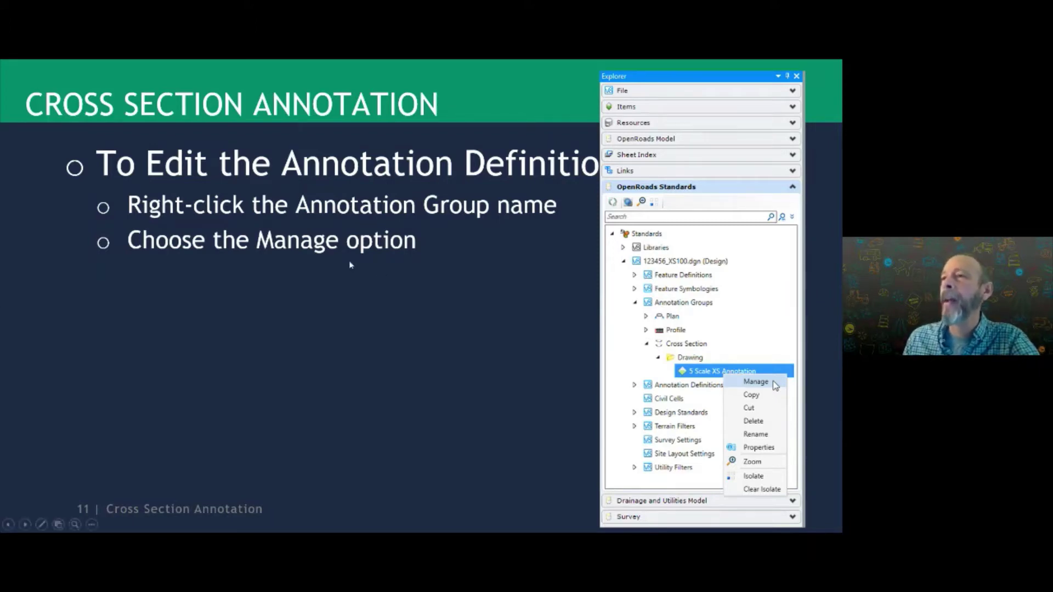
Step: Switch back to OpenRoads Designer and open the annotation list of the 5 Scale XS Annotation group for managing
{"action": "key", "text": "alt+Tab"}
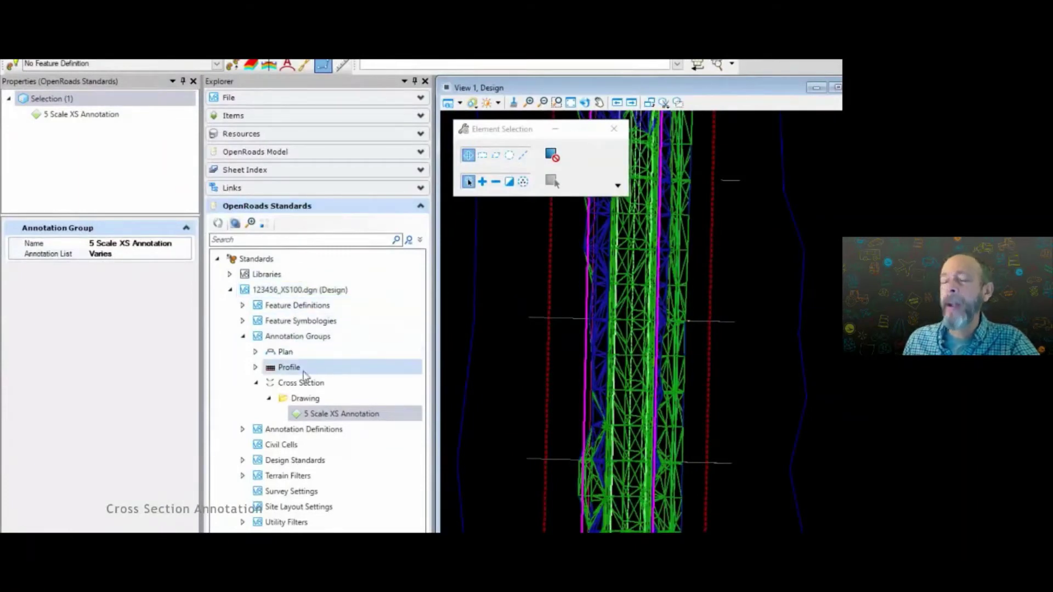
{"action": "left_click", "coordinate": [331, 416]}
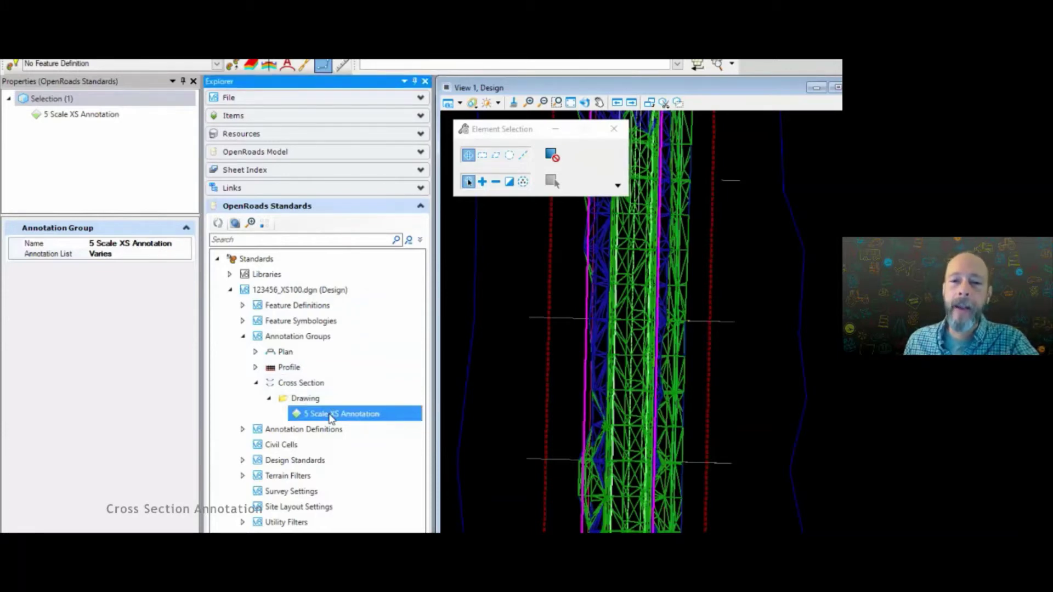
{"action": "right_click", "coordinate": [331, 418]}
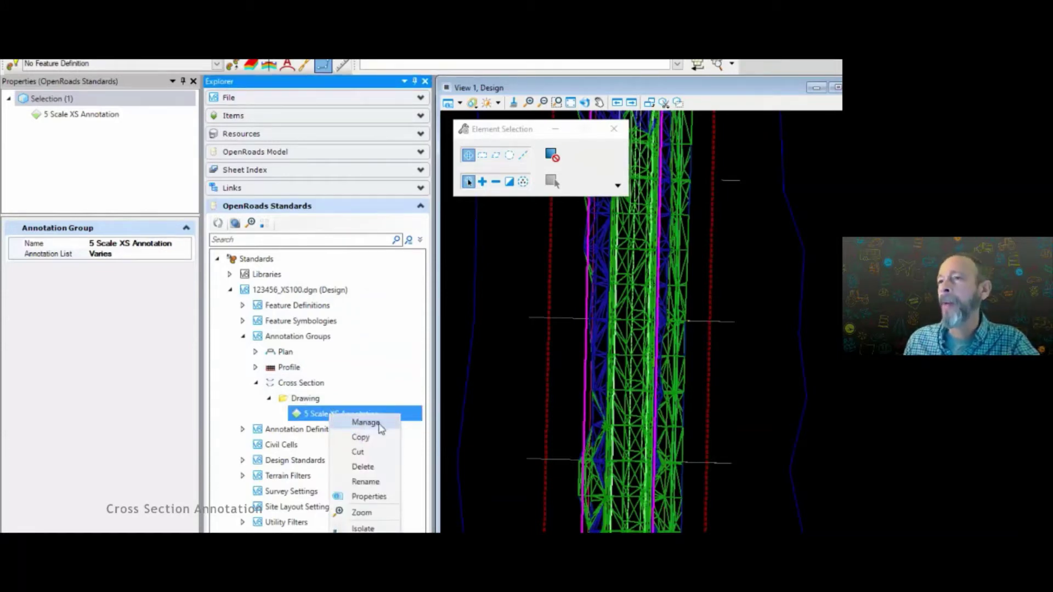
{"action": "left_click", "coordinate": [119, 276]}
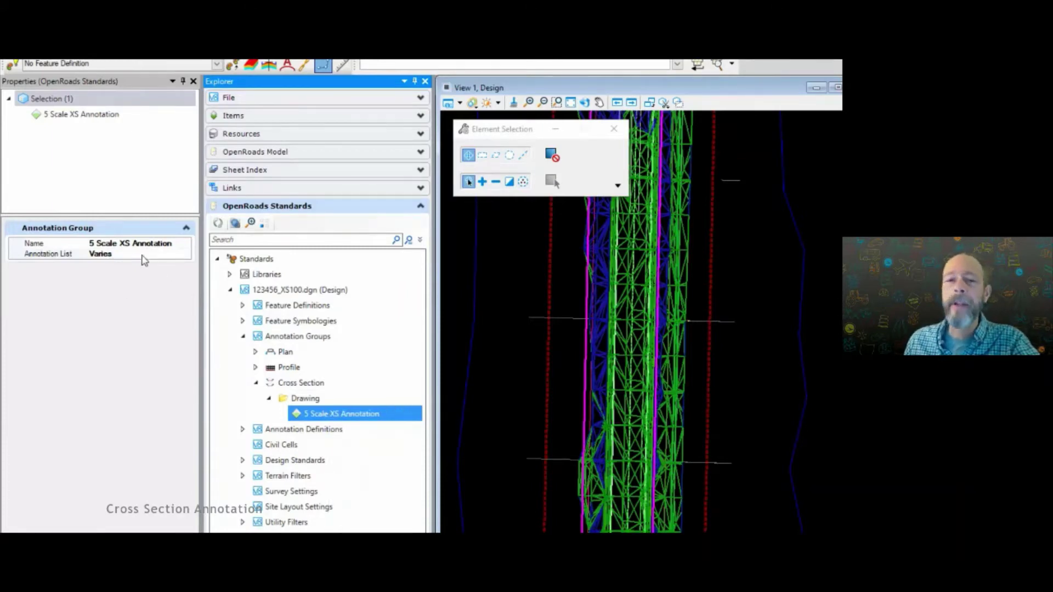
{"action": "left_click", "coordinate": [142, 256]}
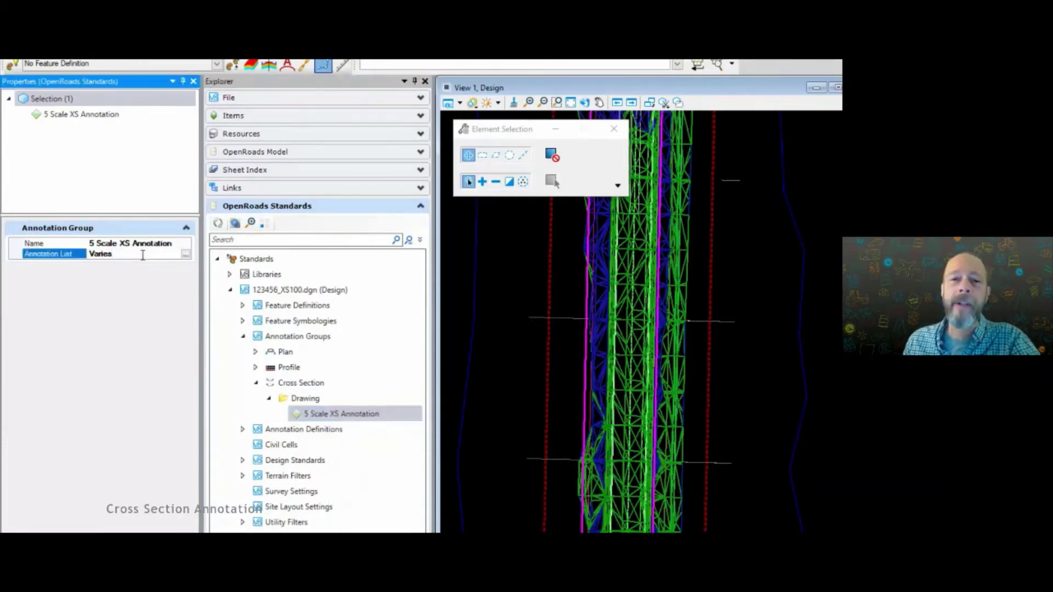
{"action": "left_click", "coordinate": [186, 255]}
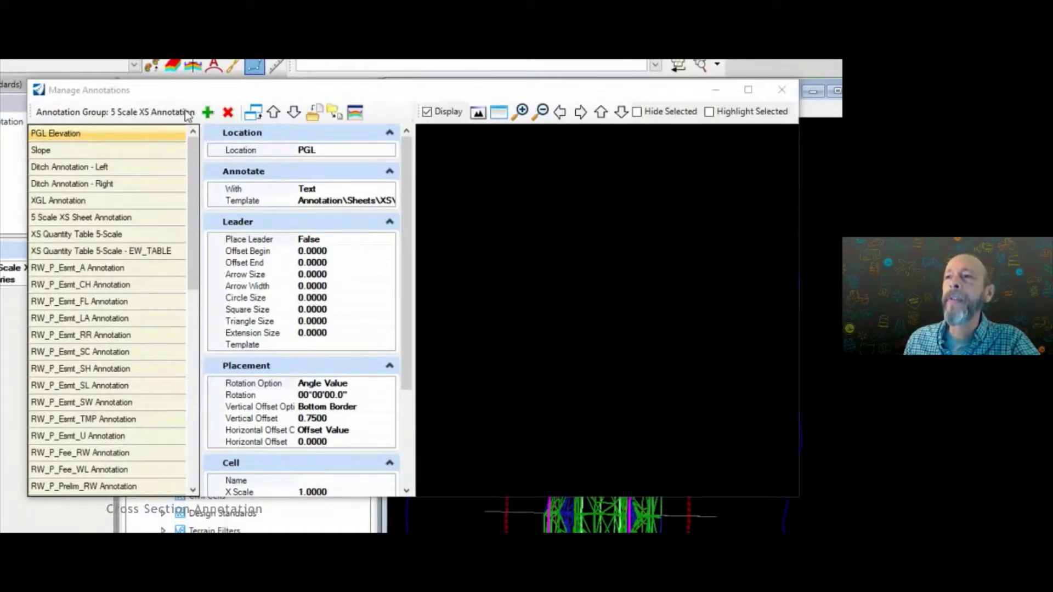
Step: Look over the existing Cross Section Drawing annotations that can be added to the group, and dismiss the list without adding any
{"action": "left_click", "coordinate": [208, 112]}
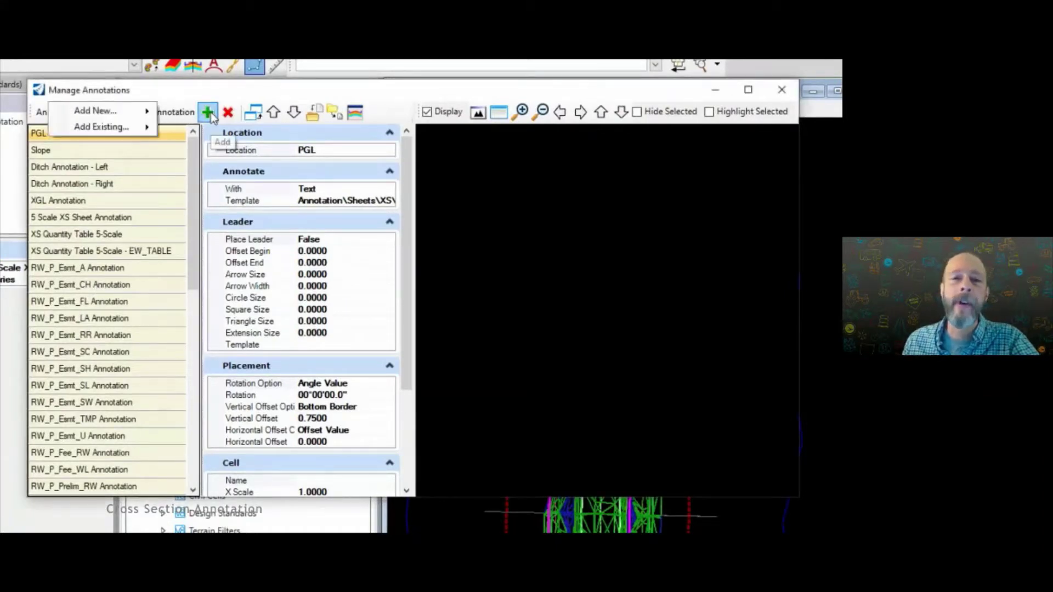
{"action": "mouse_move", "coordinate": [149, 112]}
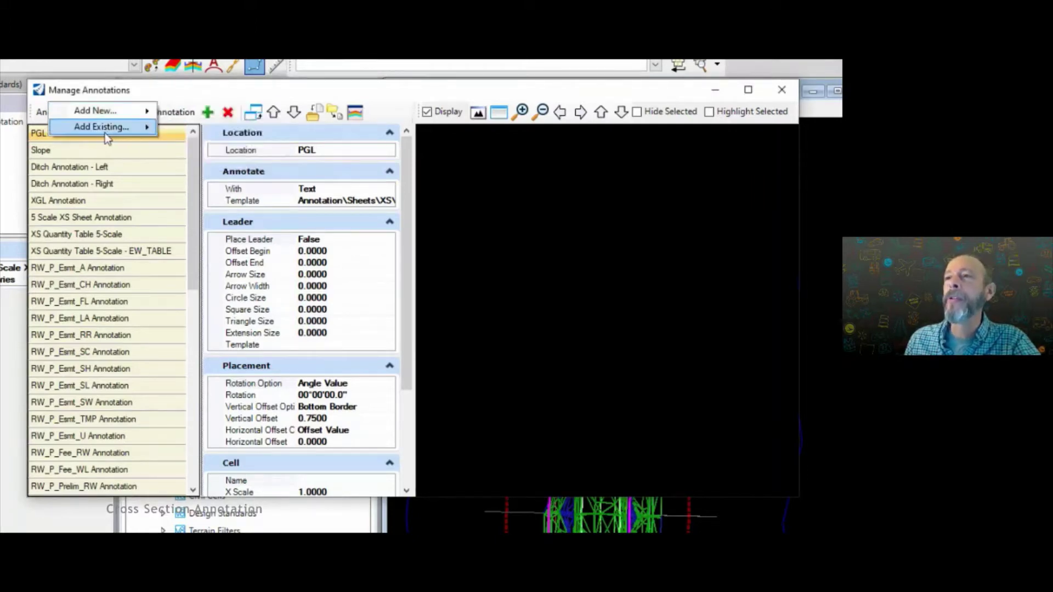
{"action": "mouse_move", "coordinate": [107, 138]}
{"action": "left_click", "coordinate": [189, 140]}
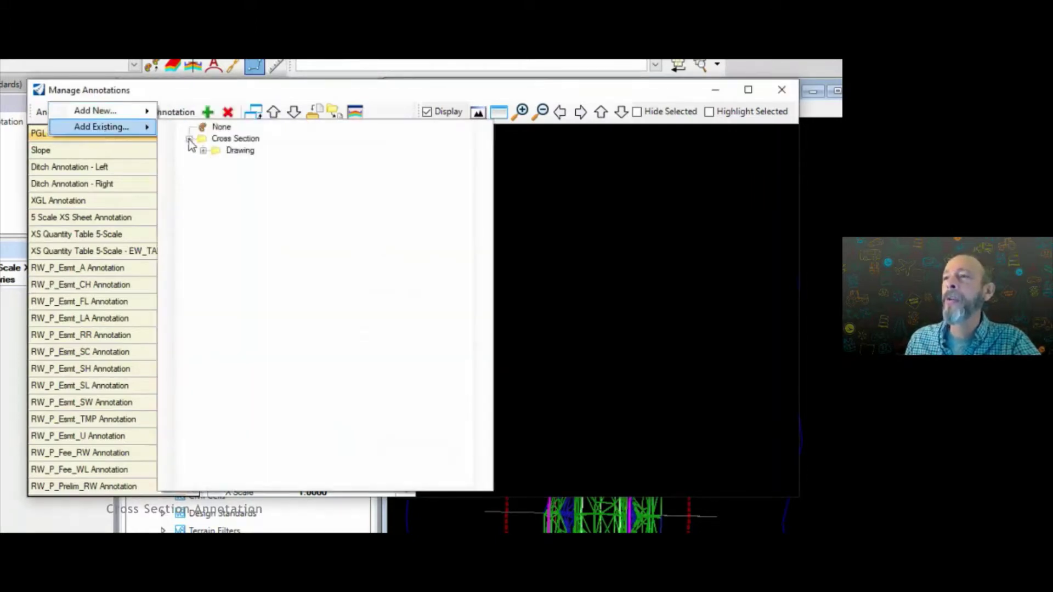
{"action": "left_click", "coordinate": [204, 150]}
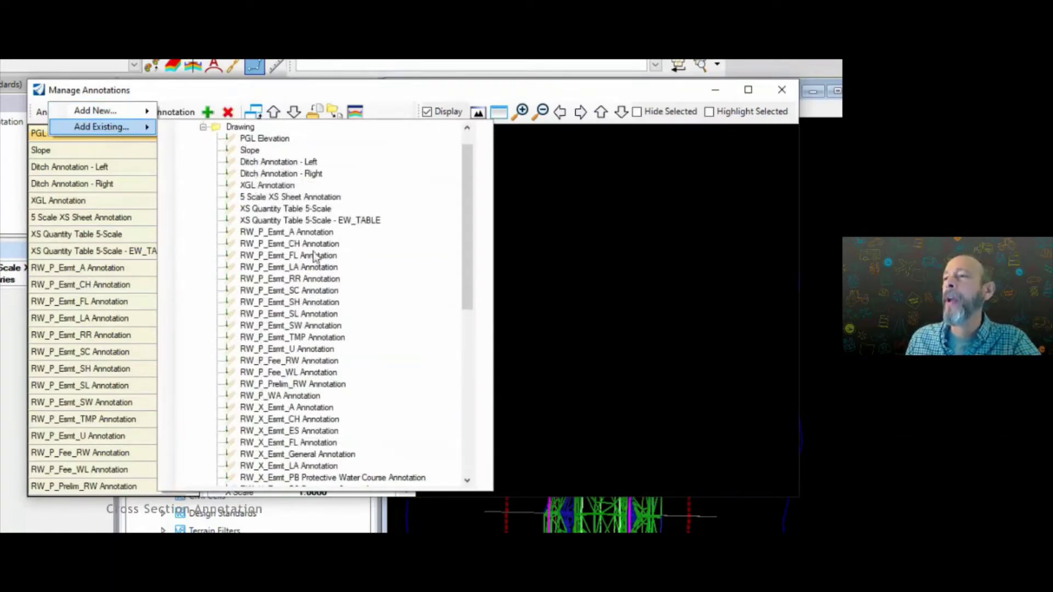
{"action": "left_click", "coordinate": [192, 91]}
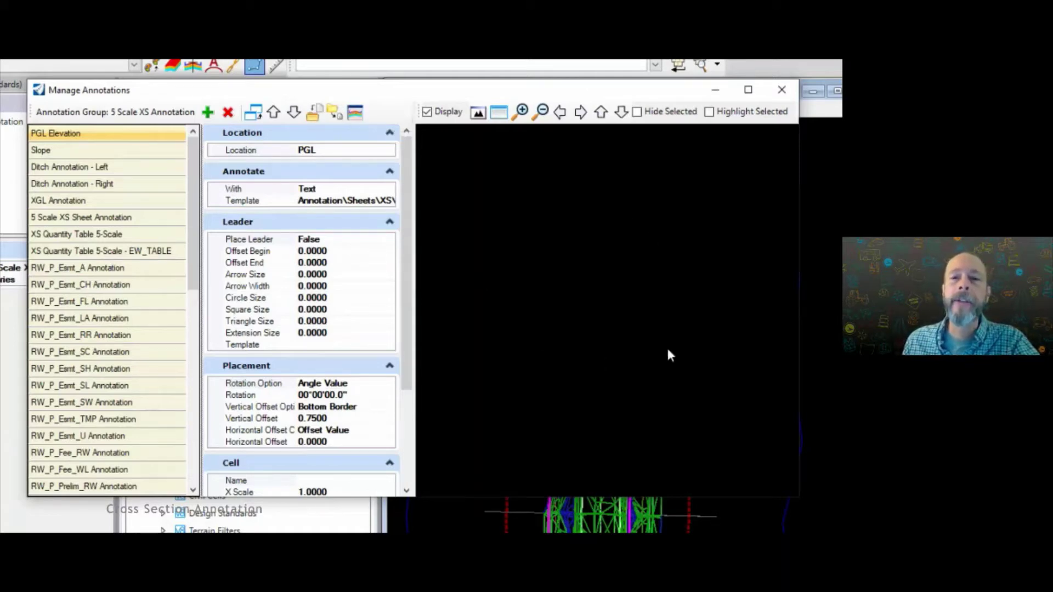
Step: Load the SR 185 project template as the preview cross section and fit it in the preview
{"action": "left_click", "coordinate": [354, 112]}
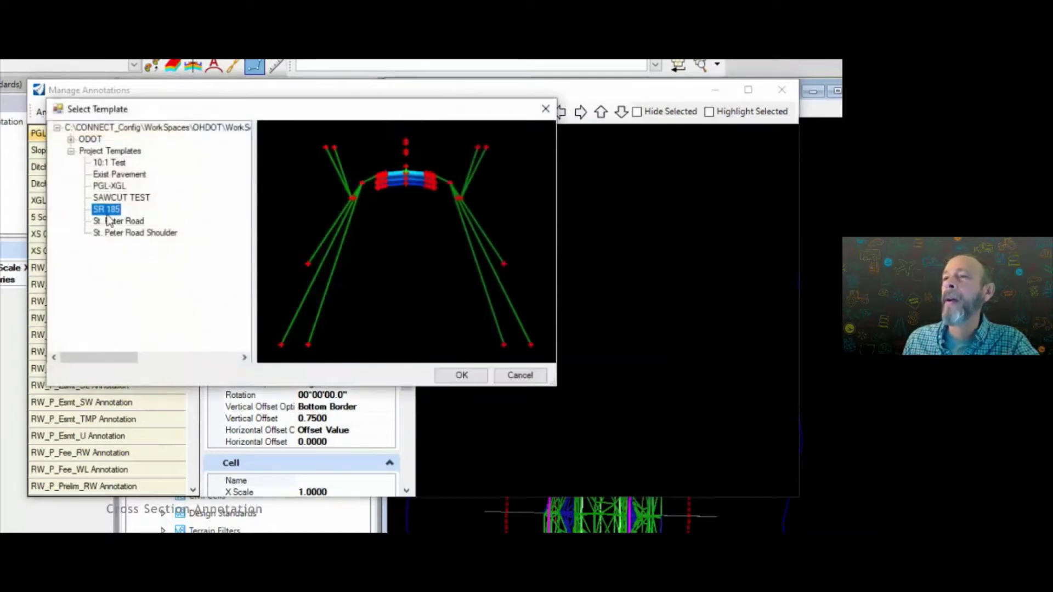
{"action": "left_click", "coordinate": [462, 375]}
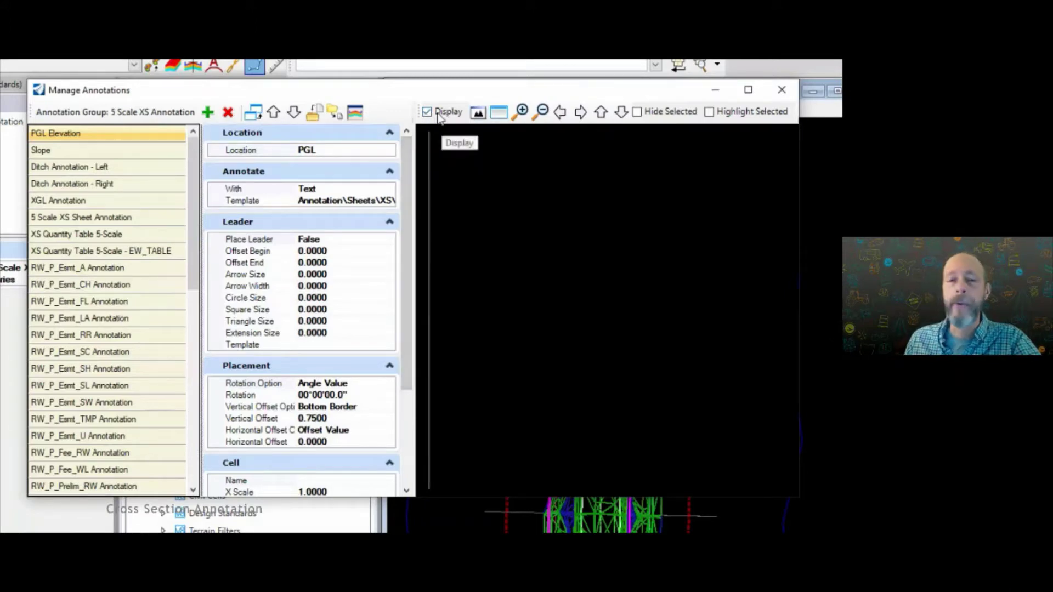
{"action": "left_click", "coordinate": [477, 114]}
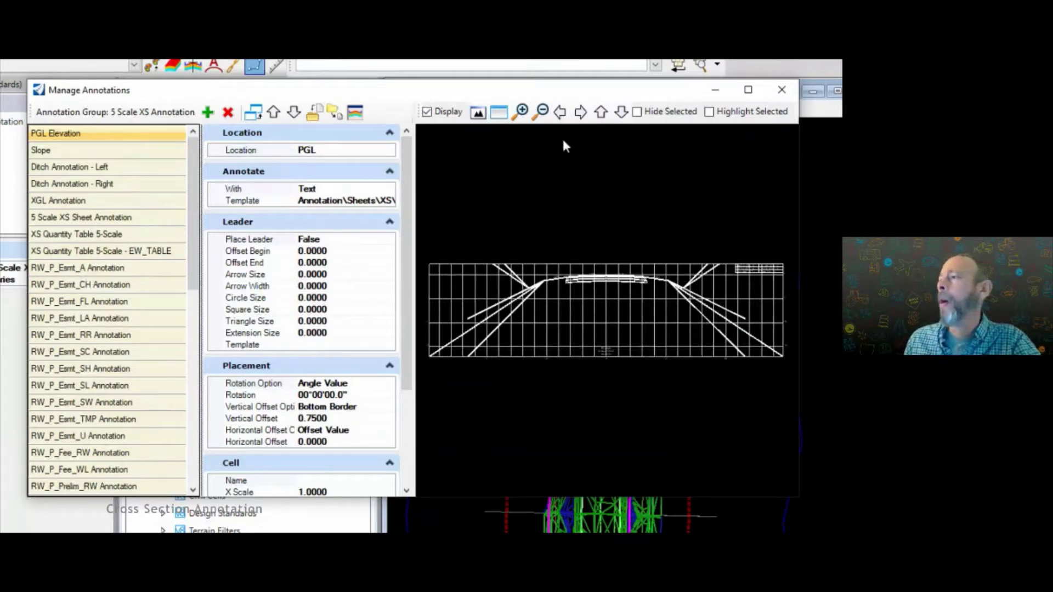
Step: Examine different parts of the preview cross section with window zoom and panning, and return to the full extent
{"action": "left_click", "coordinate": [500, 116]}
{"action": "left_click", "coordinate": [482, 245]}
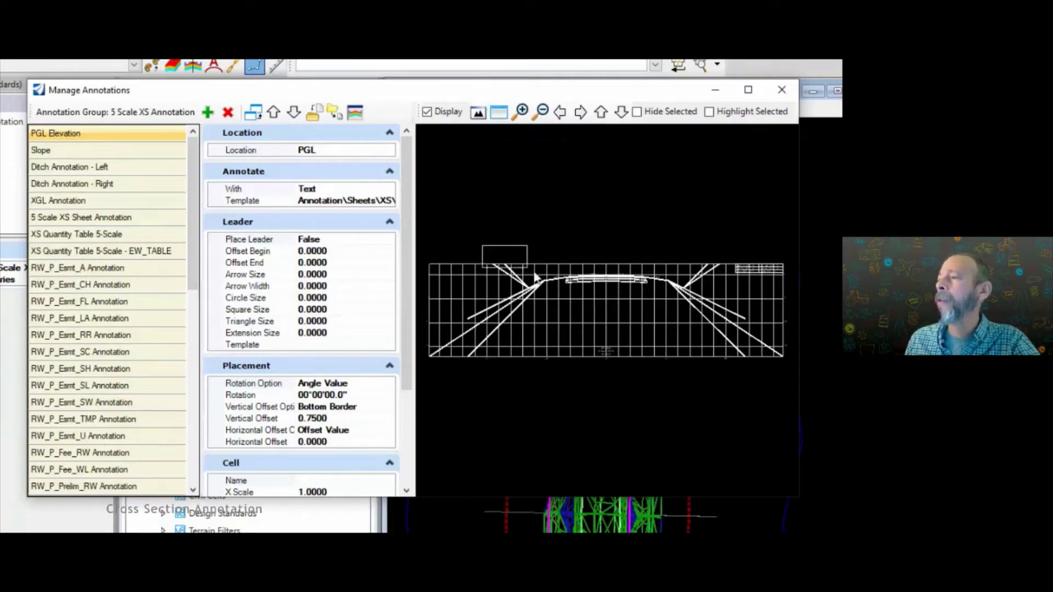
{"action": "left_click", "coordinate": [571, 304]}
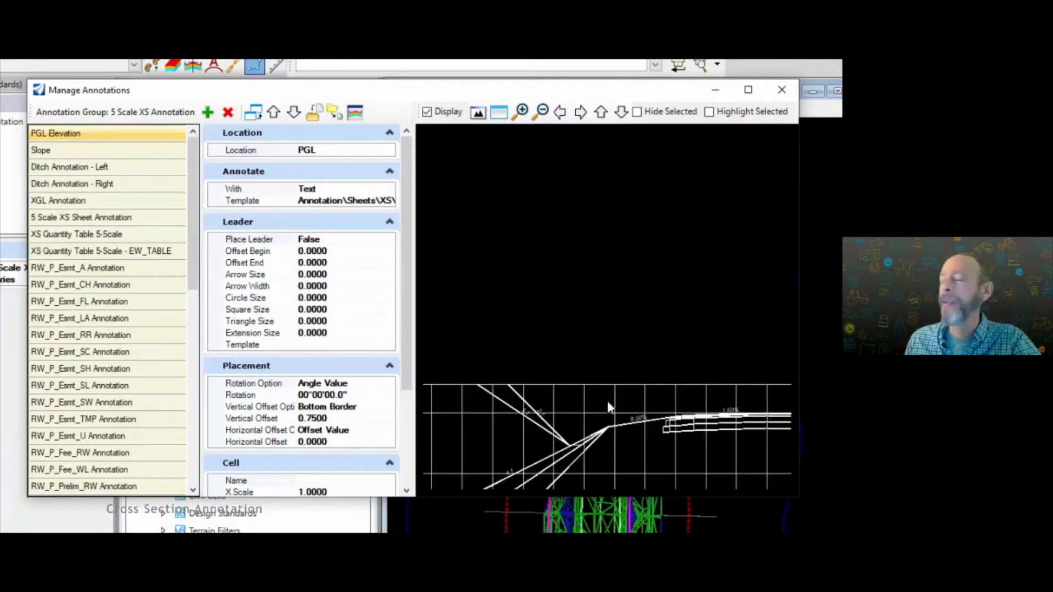
{"action": "left_click", "coordinate": [478, 113]}
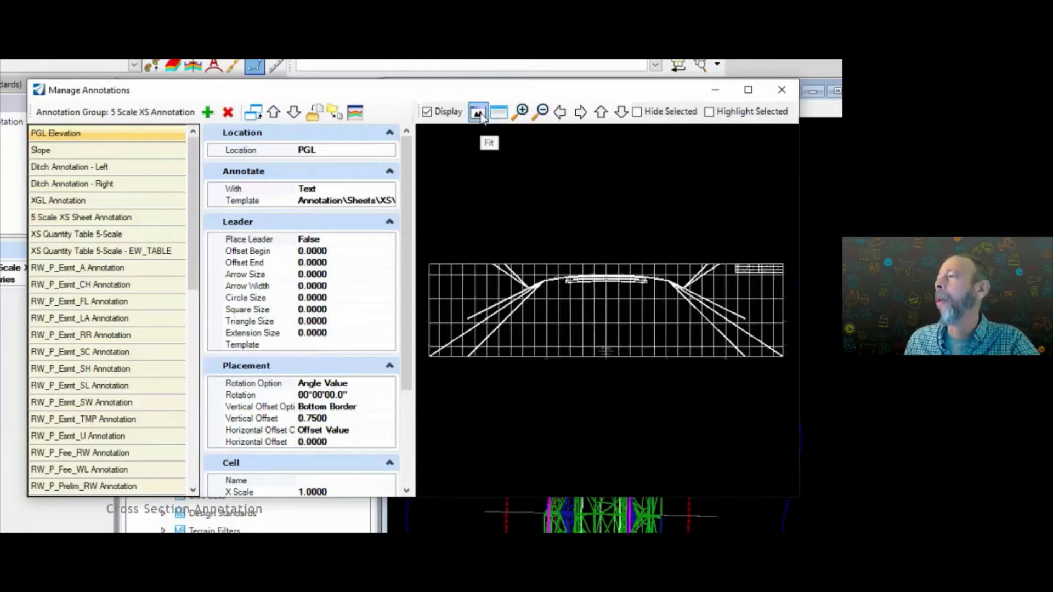
{"action": "left_click", "coordinate": [560, 113]}
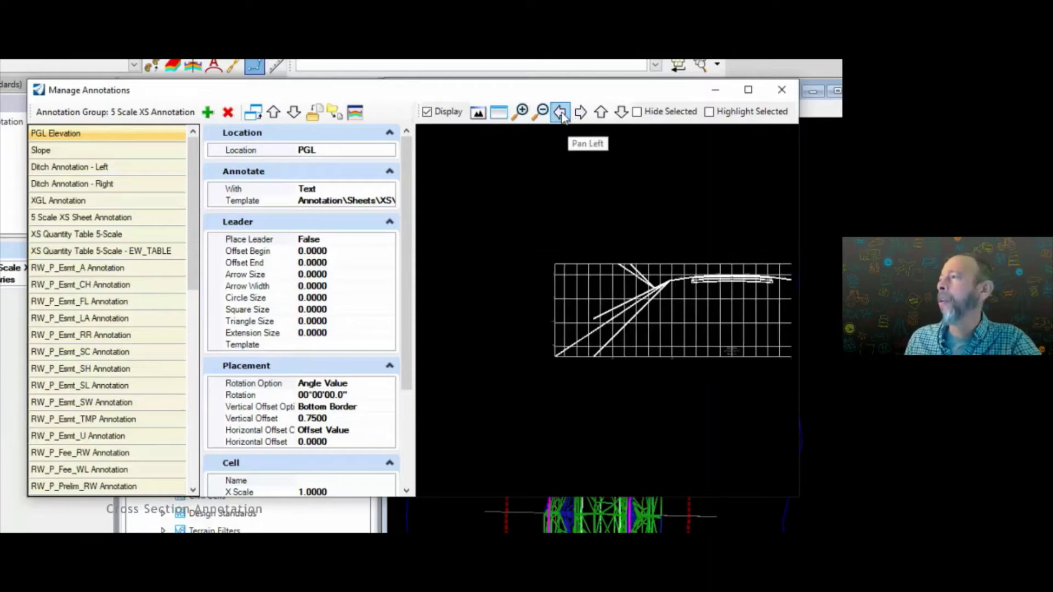
{"action": "left_click", "coordinate": [562, 114]}
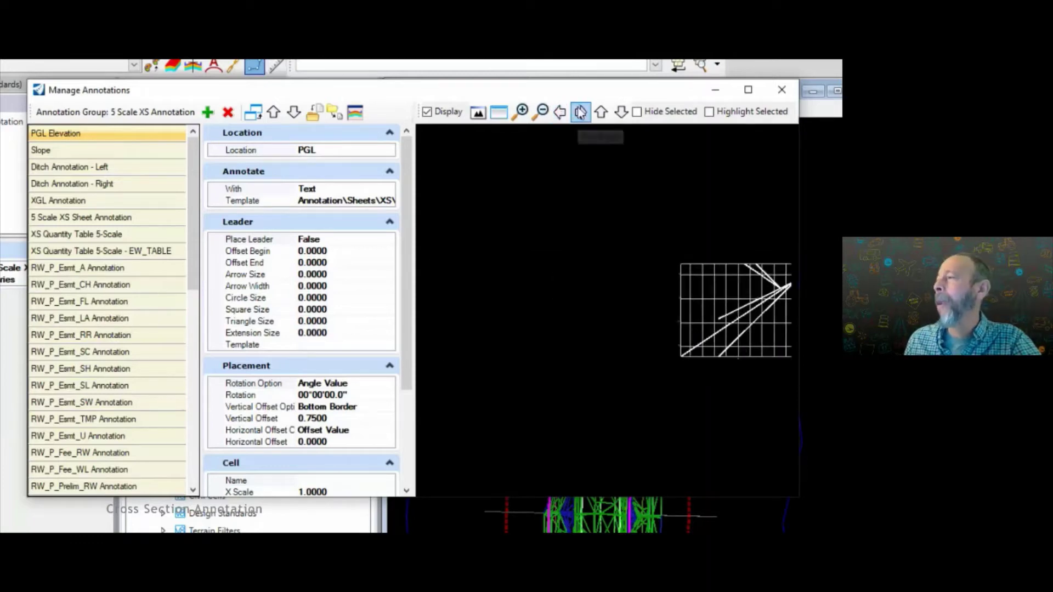
{"action": "left_click", "coordinate": [580, 112]}
{"action": "left_click", "coordinate": [580, 113]}
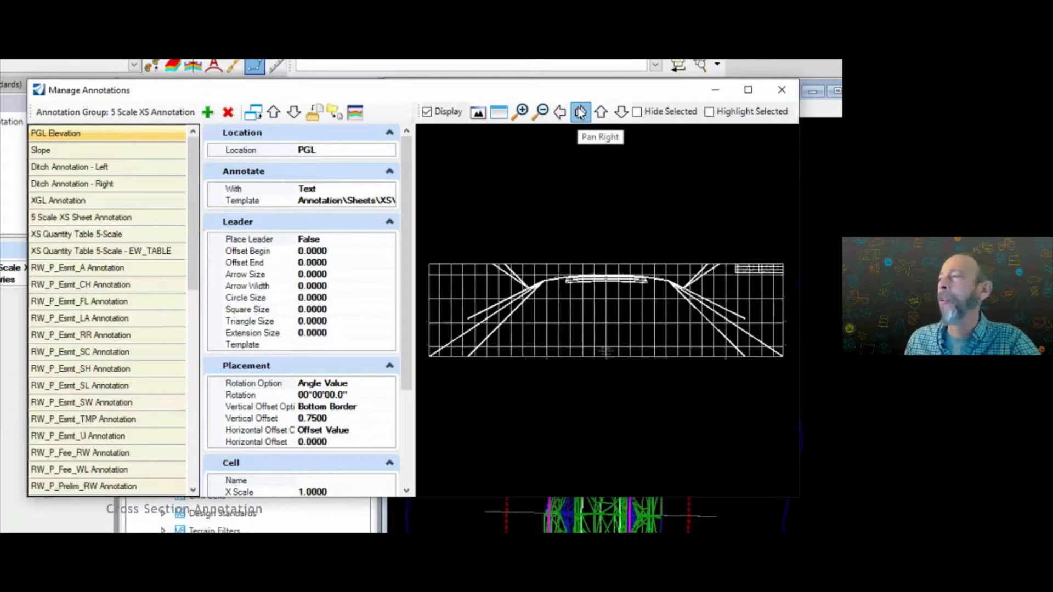
{"action": "left_click", "coordinate": [580, 112]}
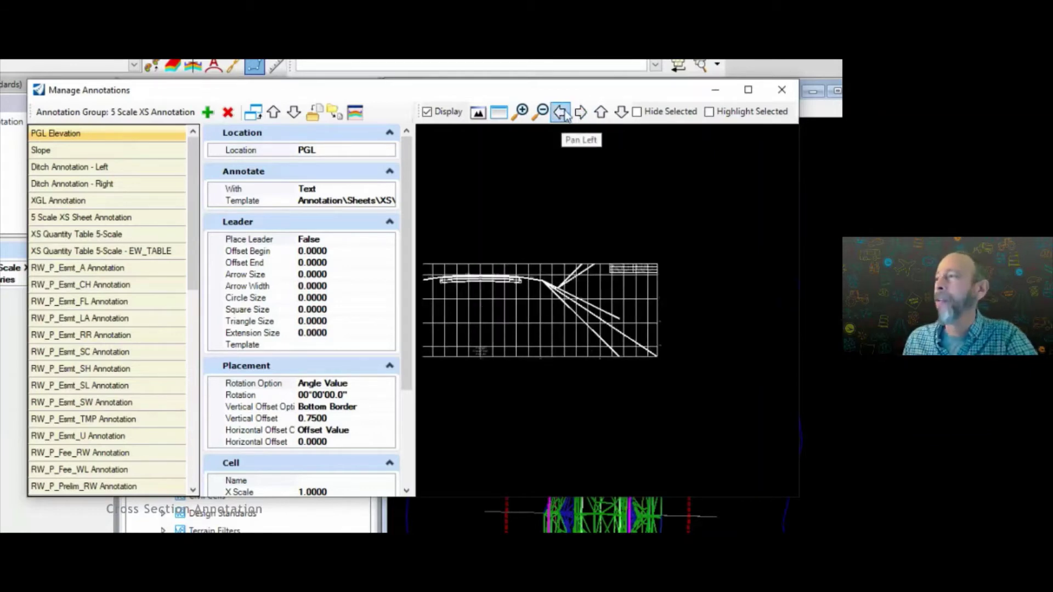
{"action": "left_click", "coordinate": [600, 112]}
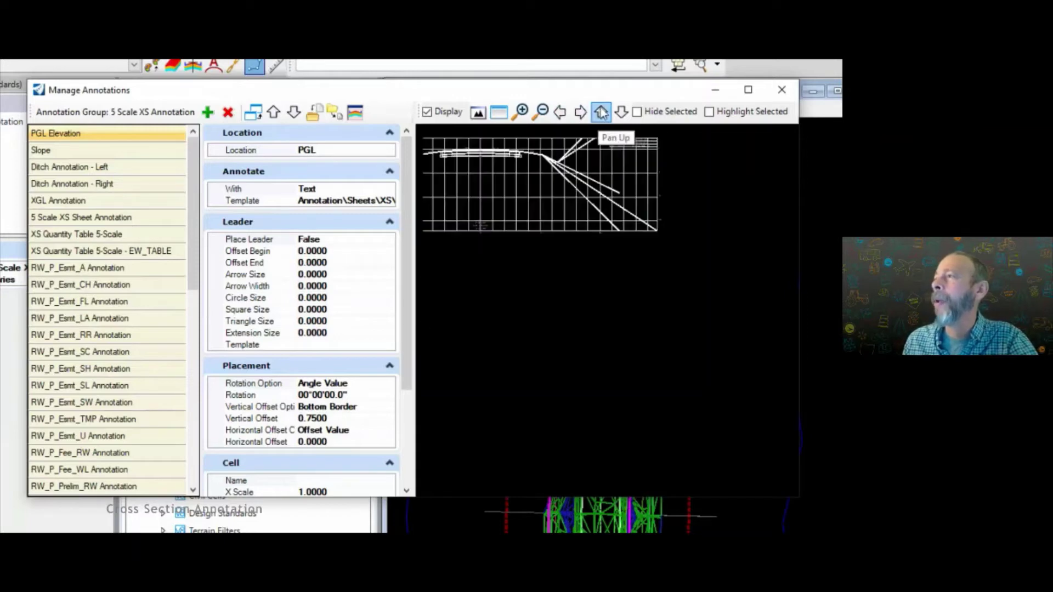
{"action": "left_click", "coordinate": [621, 112]}
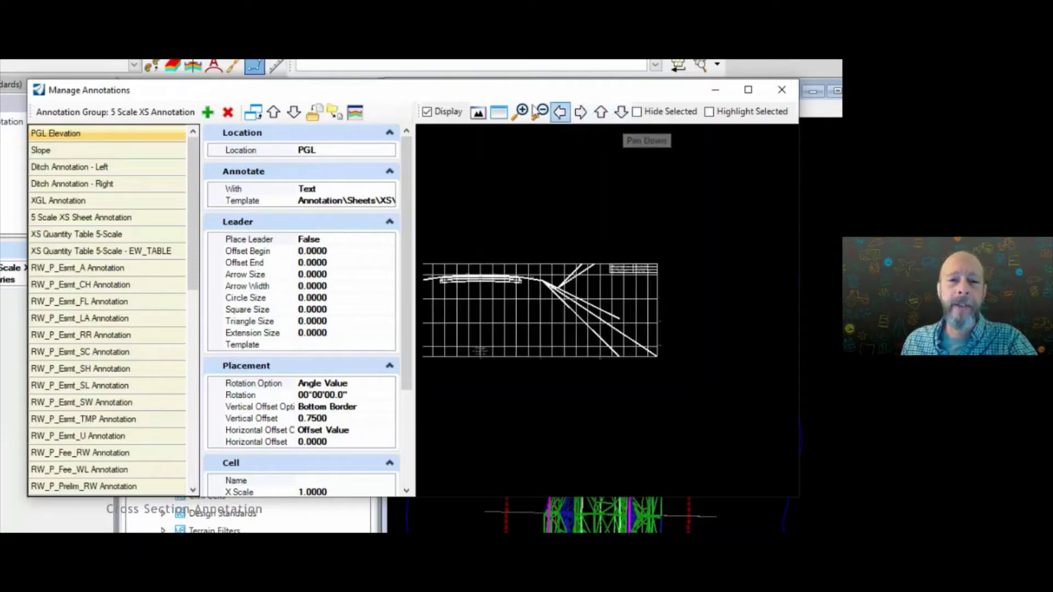
{"action": "left_click", "coordinate": [478, 112]}
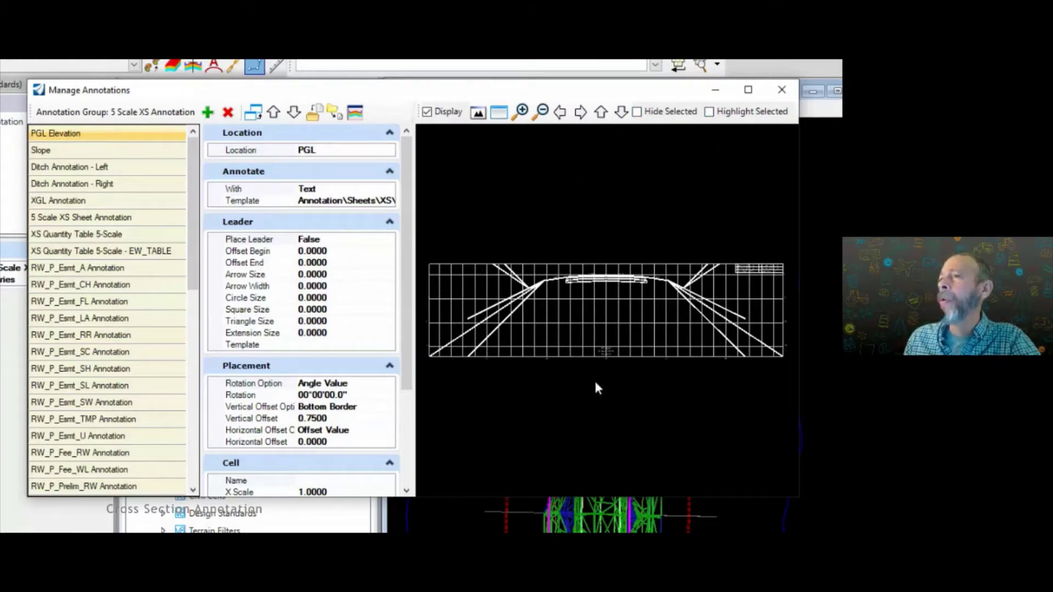
Step: Highlight the selected PGL Elevation annotation in the preview and inspect its label near the bottom center of the grid
{"action": "scroll", "coordinate": [606, 355], "scroll_direction": "up", "scroll_amount": 4}
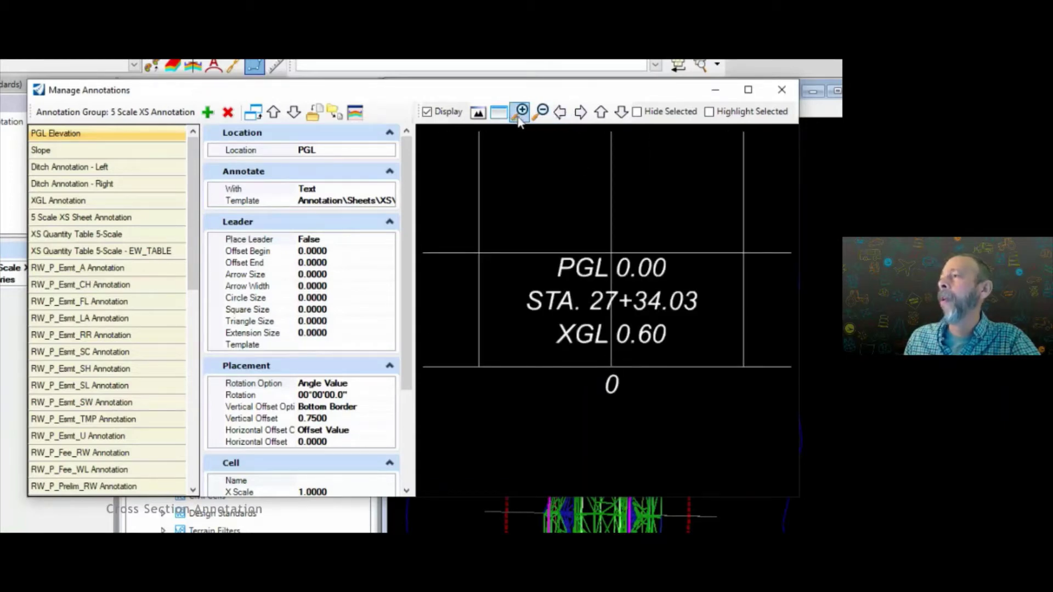
{"action": "left_click", "coordinate": [711, 111]}
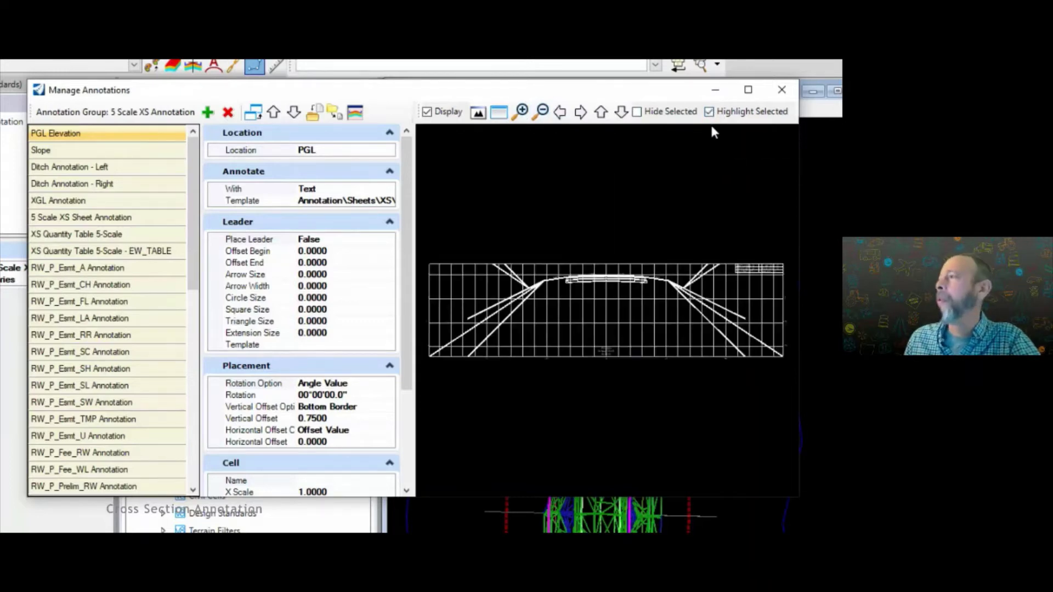
{"action": "scroll", "coordinate": [602, 359], "scroll_direction": "up", "scroll_amount": 3}
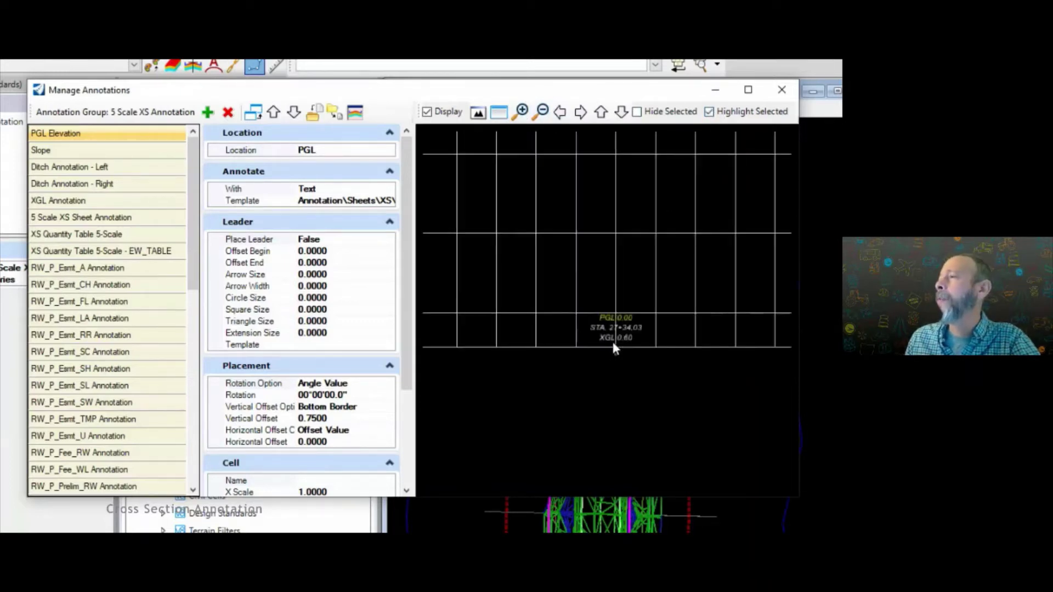
{"action": "scroll", "coordinate": [613, 342], "scroll_direction": "up", "scroll_amount": 3}
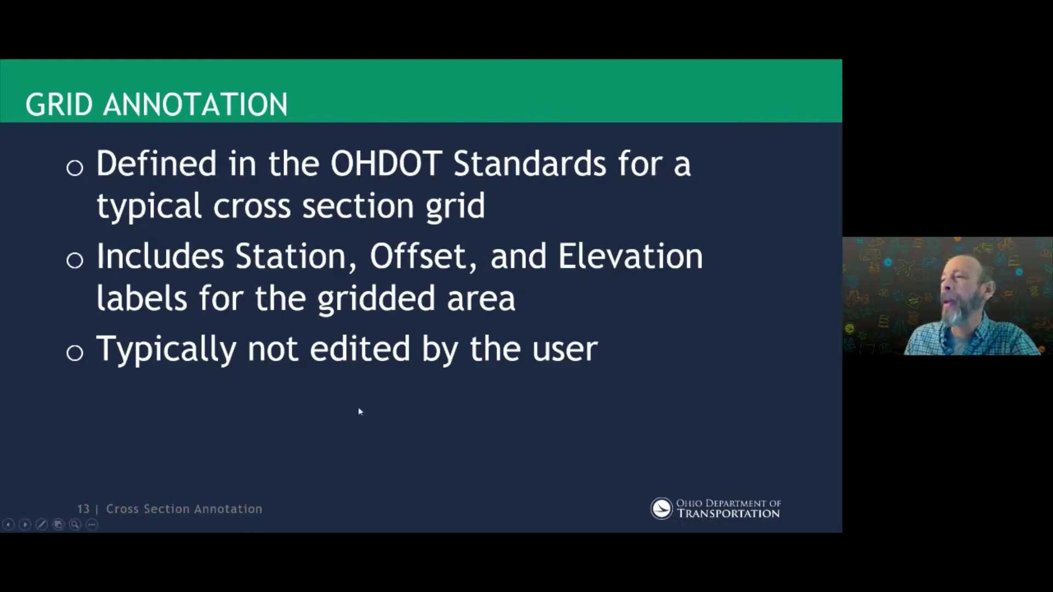
Step: Switch back to OpenRoads Designer and highlight the 5 Scale XS Sheet Annotation in the preview, inspecting its station and centerline offset labels
{"action": "key", "text": "alt+Tab"}
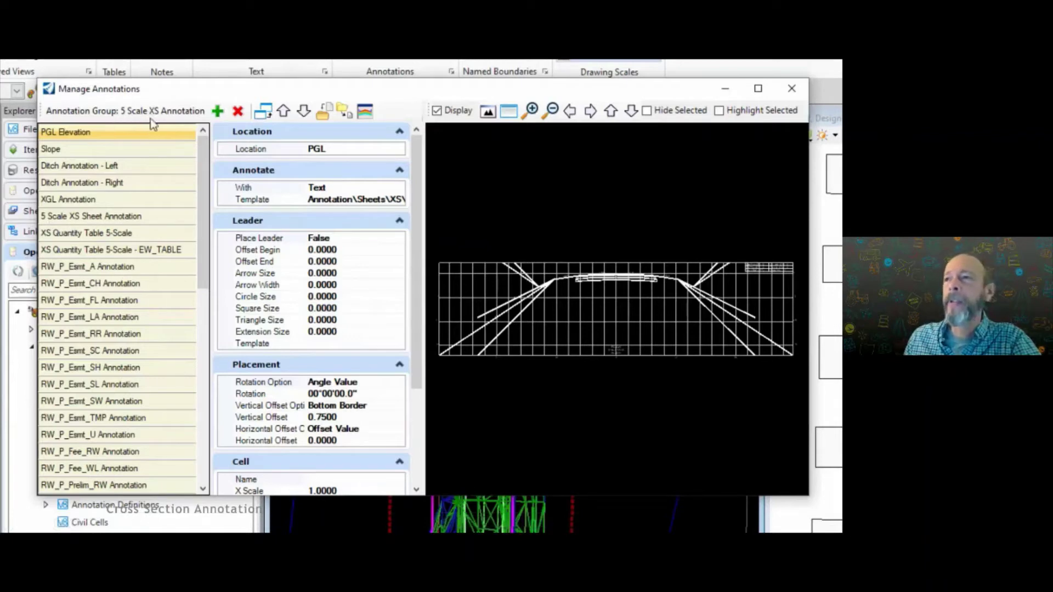
{"action": "left_click", "coordinate": [67, 219]}
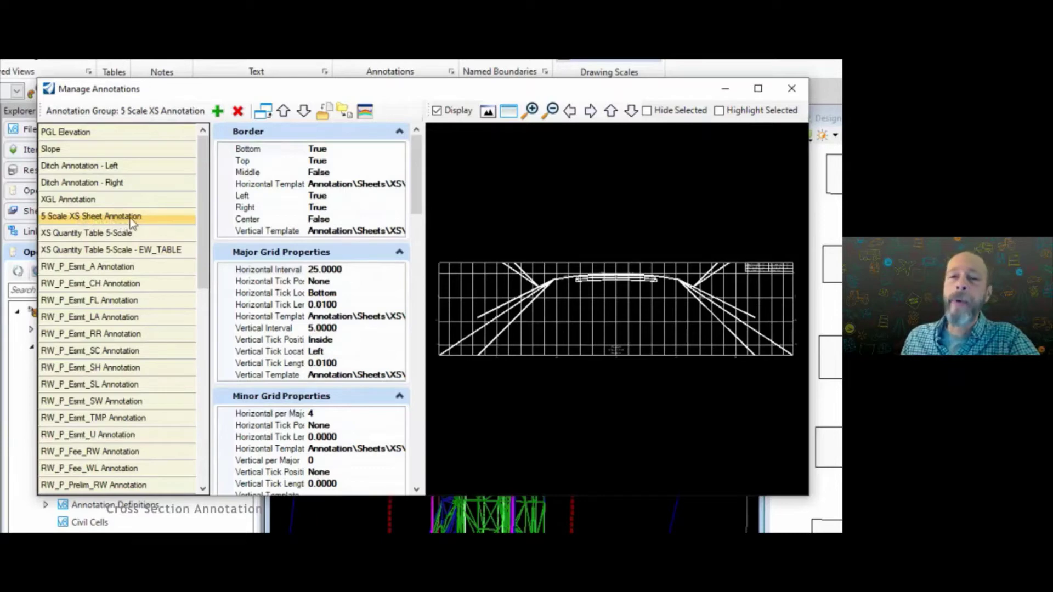
{"action": "left_click", "coordinate": [719, 110]}
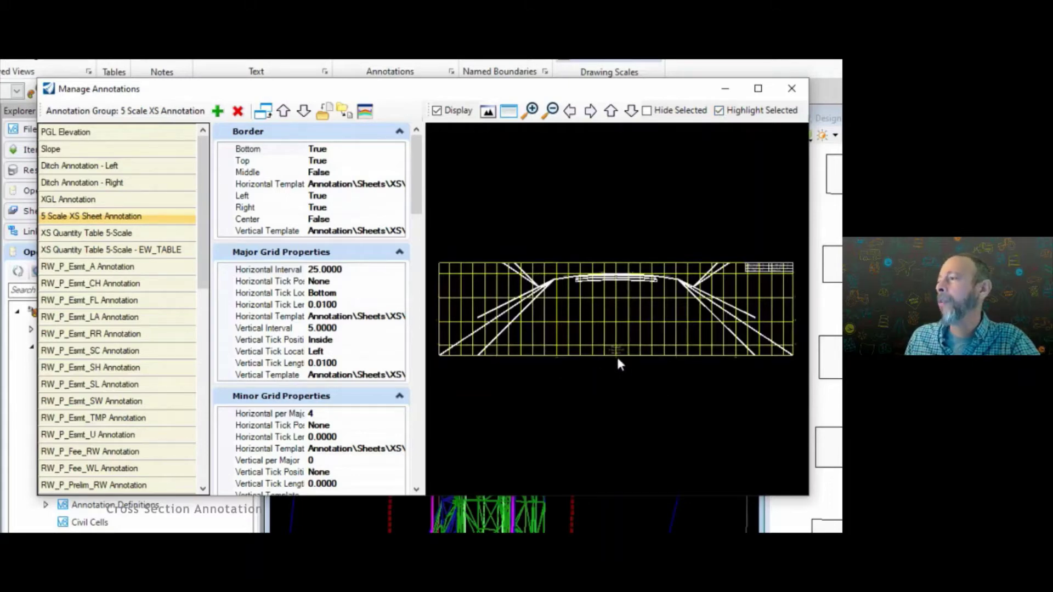
{"action": "scroll", "coordinate": [617, 353], "scroll_direction": "up", "scroll_amount": 5}
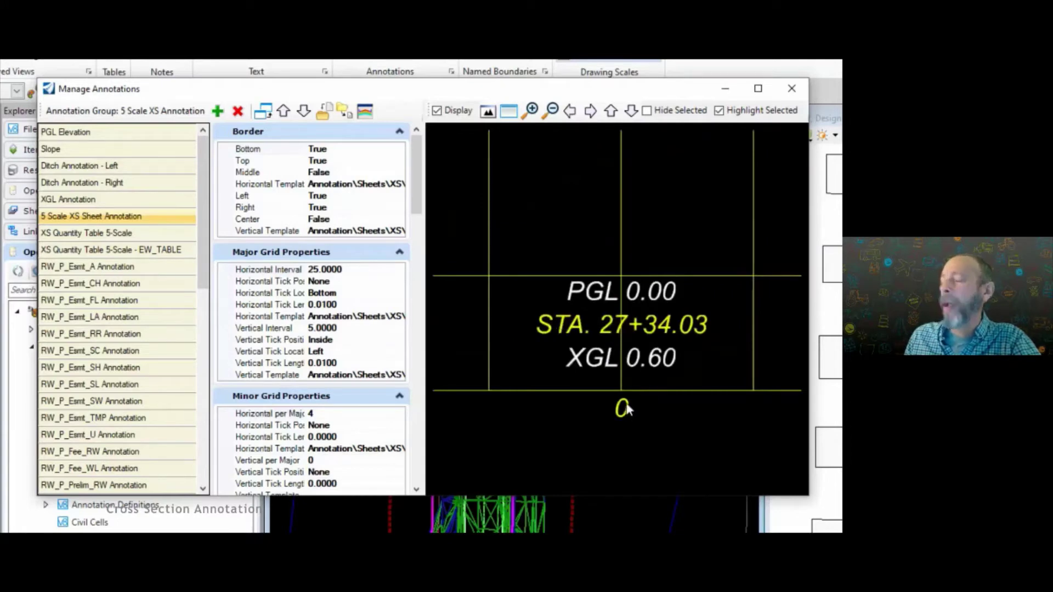
{"action": "scroll", "coordinate": [643, 355], "scroll_direction": "down", "scroll_amount": 2}
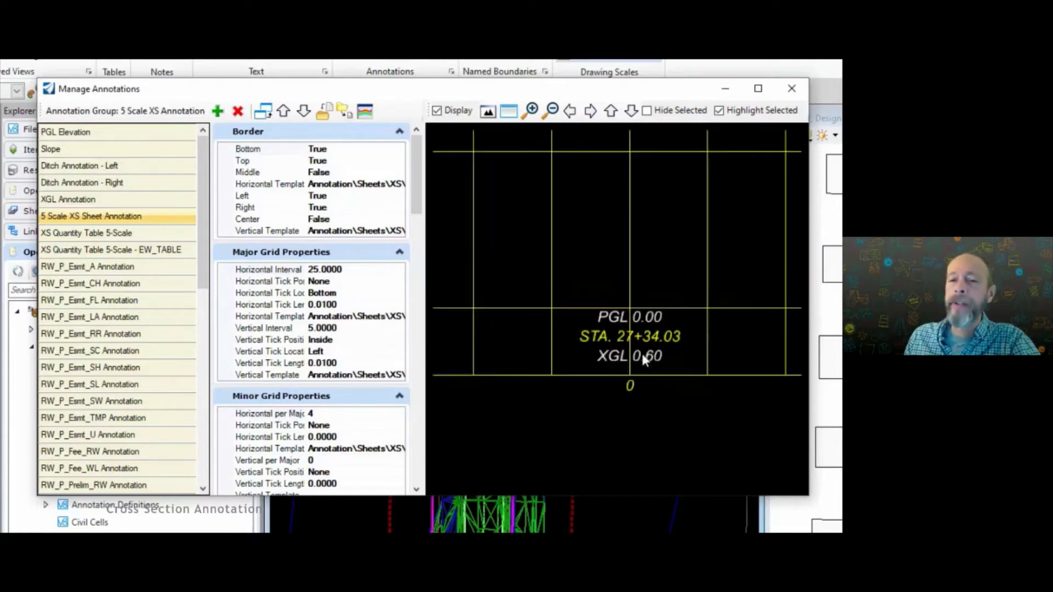
Step: Examine the grid's offset labels along its bottom border and the elevation labels at its right border in the preview
{"action": "left_click", "coordinate": [590, 111]}
{"action": "left_click", "coordinate": [592, 111]}
{"action": "left_click", "coordinate": [591, 111]}
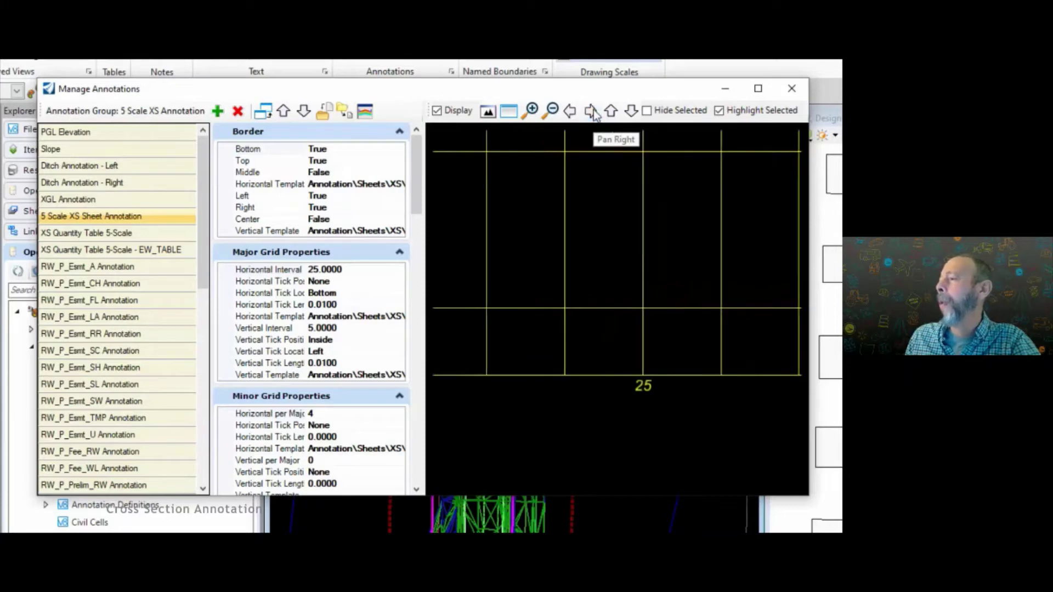
{"action": "left_click", "coordinate": [592, 111]}
{"action": "left_click", "coordinate": [592, 111]}
{"action": "left_click", "coordinate": [591, 111]}
{"action": "left_click", "coordinate": [593, 112]}
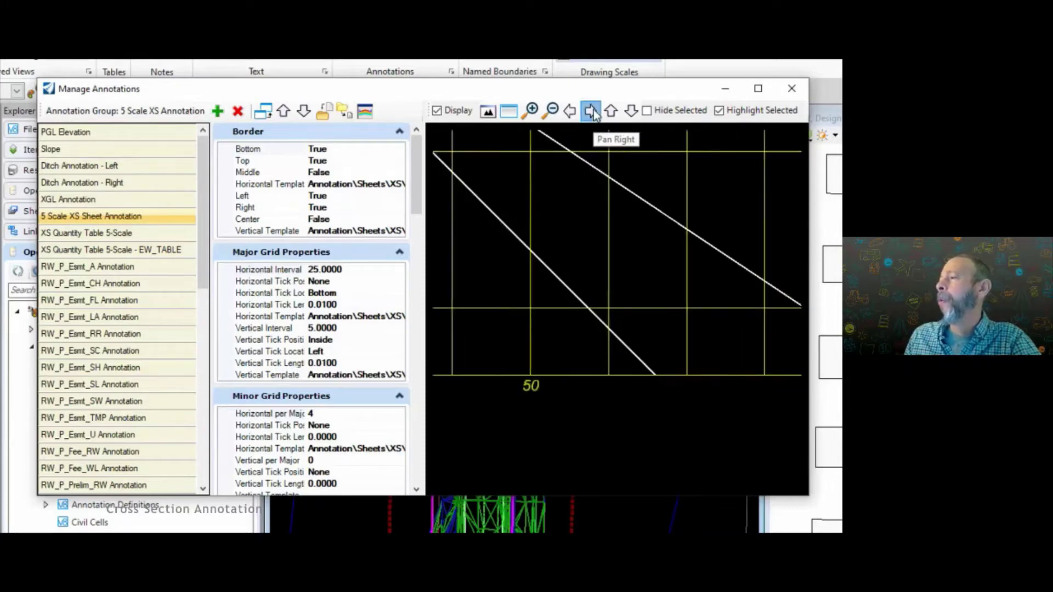
{"action": "left_click", "coordinate": [593, 111]}
{"action": "left_click", "coordinate": [593, 112]}
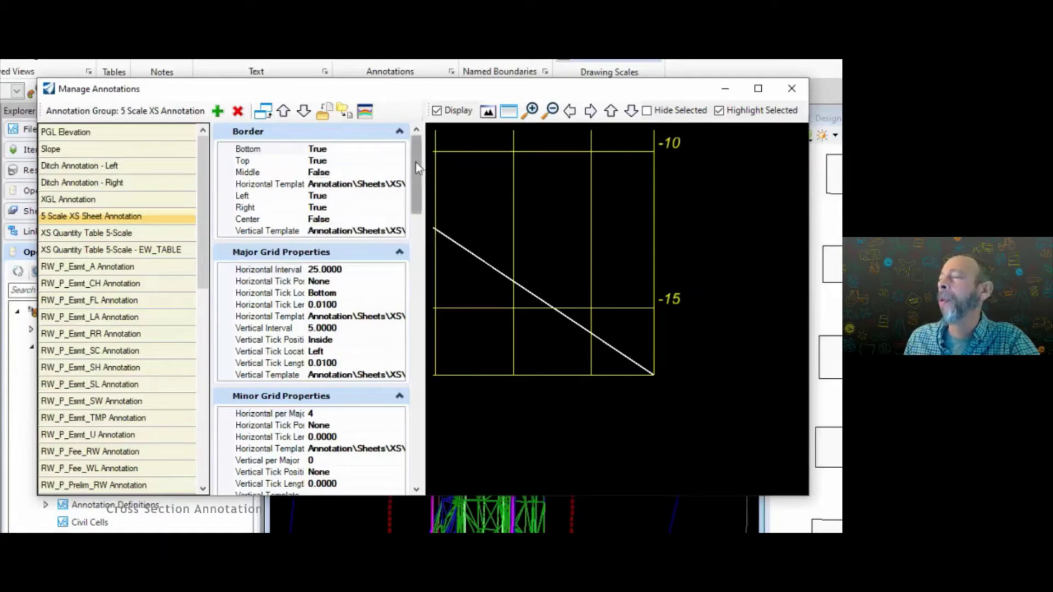
Step: Review the 5 Scale XS Sheet Annotation's Horizontal Axis Title, Vertical Axis Title and Horizontal Tick Labels properties with the whole grid in preview
{"action": "left_click_drag", "start_coordinate": [416, 163], "coordinate": [409, 258]}
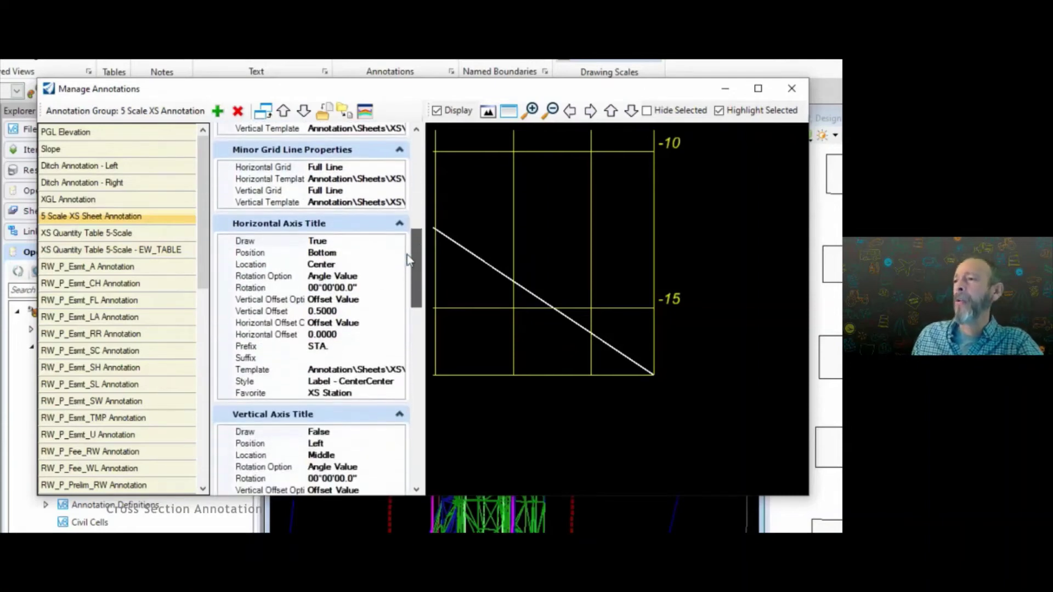
{"action": "left_click", "coordinate": [487, 112]}
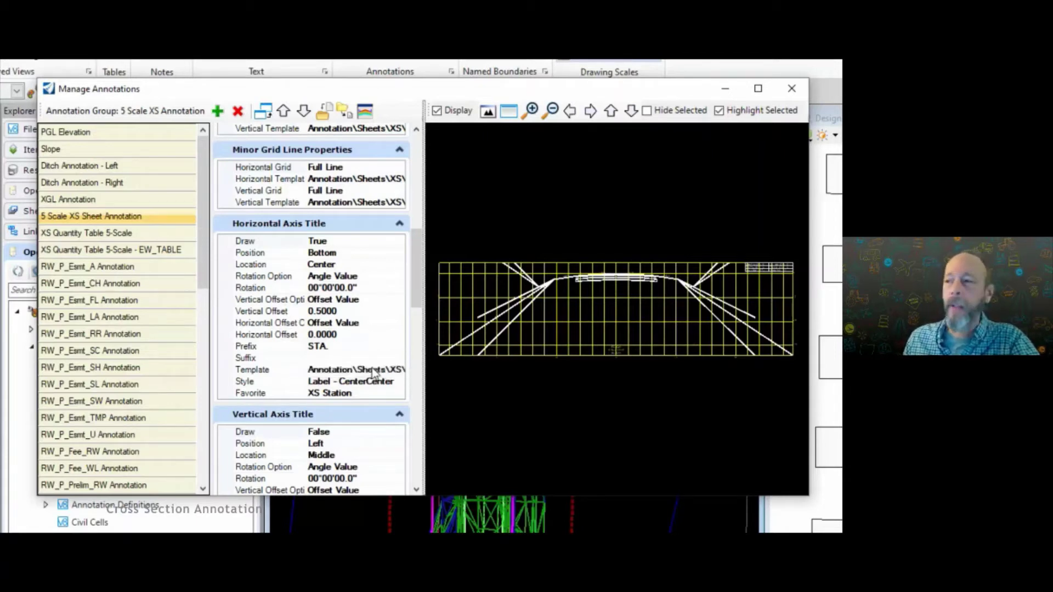
{"action": "left_click_drag", "start_coordinate": [420, 264], "coordinate": [419, 305]}
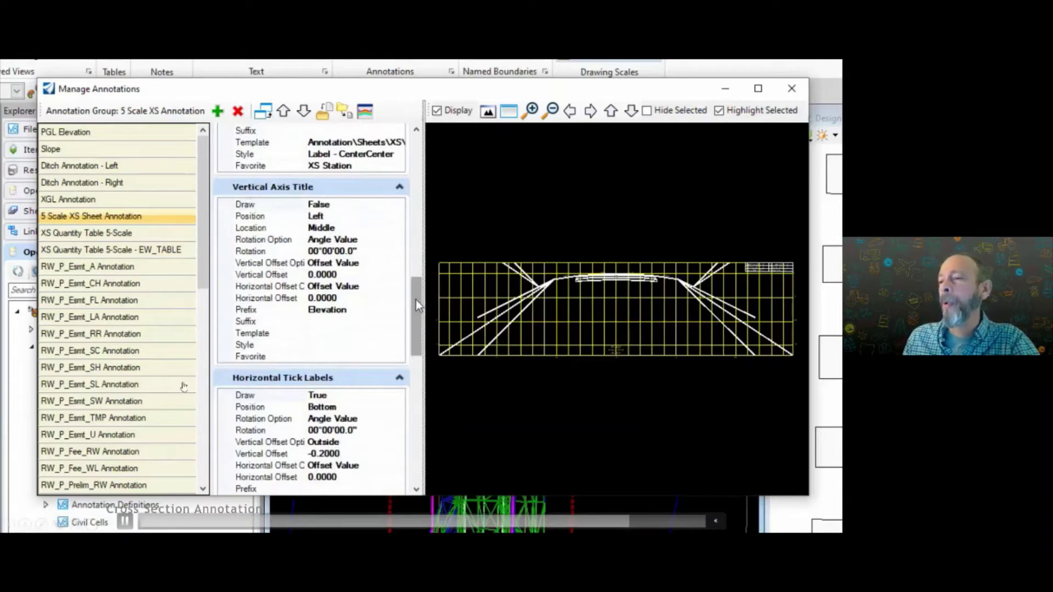
{"action": "left_click", "coordinate": [183, 387]}
{"action": "key", "text": "Right"}
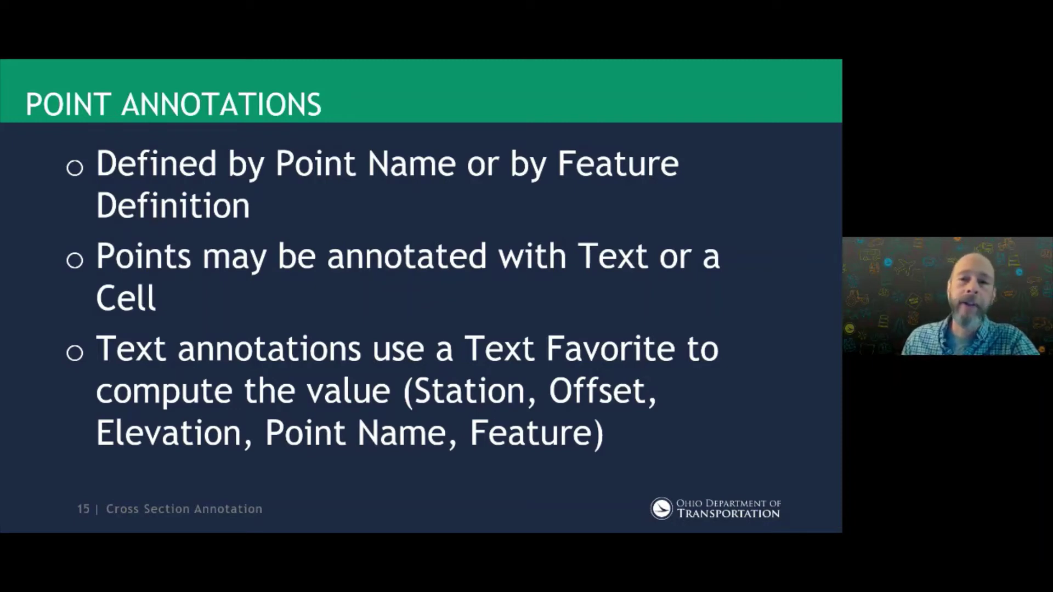
{"action": "left_click", "coordinate": [408, 298]}
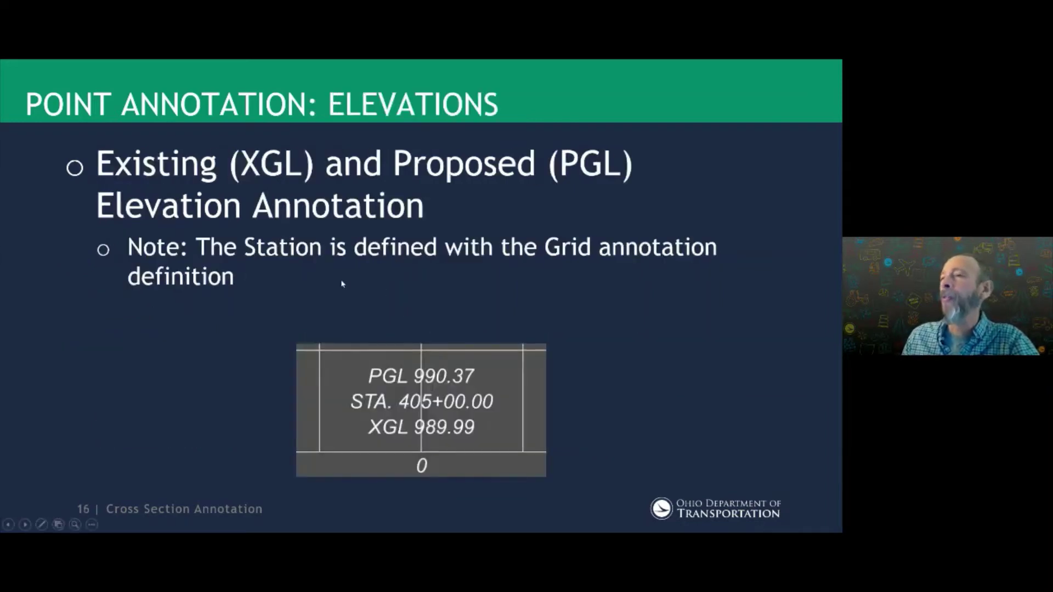
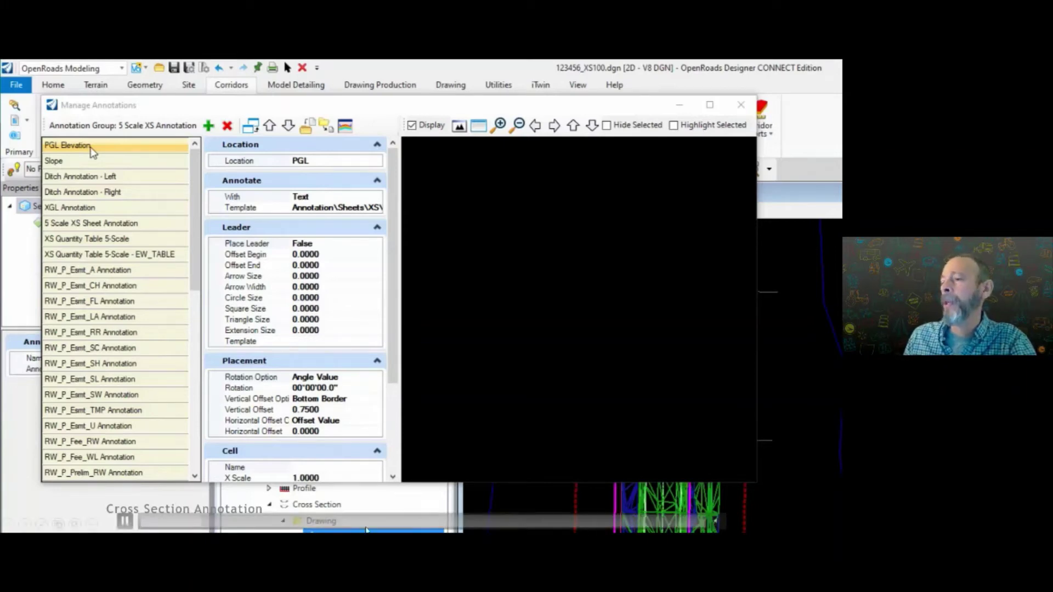
Step: Look over the new annotation types, such as Point Annotation, that can be added to the 5 Scale XS Annotation group
{"action": "left_click", "coordinate": [209, 125]}
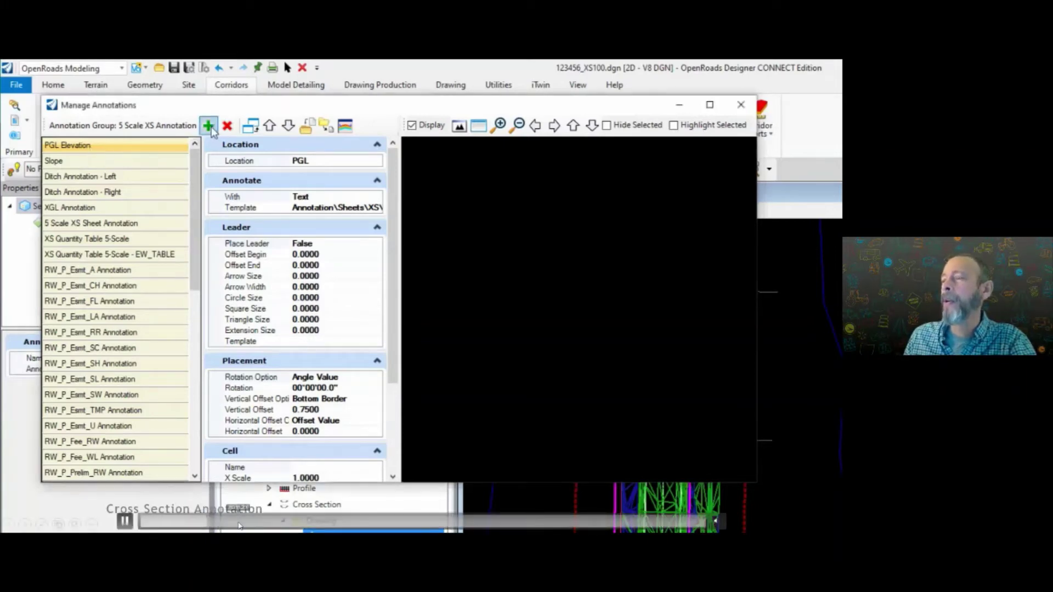
{"action": "mouse_move", "coordinate": [150, 129]}
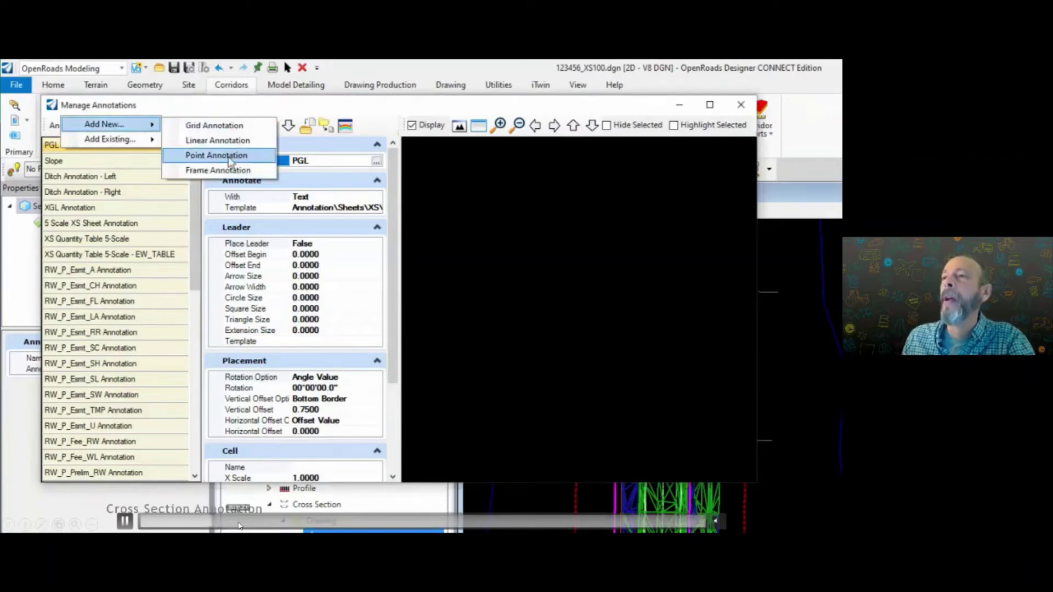
{"action": "left_click", "coordinate": [218, 109]}
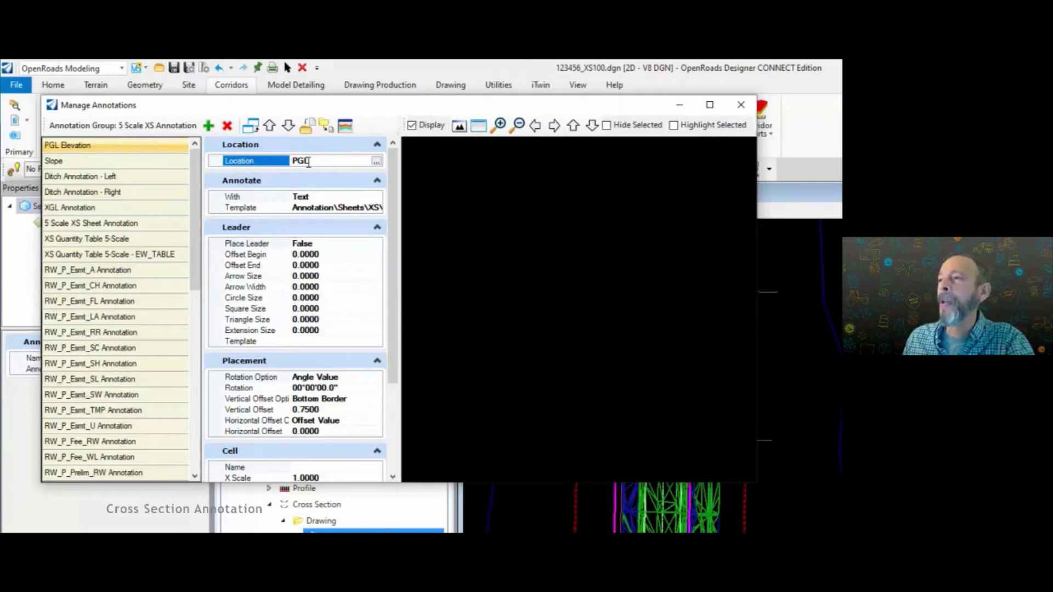
Step: Open the Annotation Filter for the PGL Elevation location and keep Create list of points as the points to filter
{"action": "left_click", "coordinate": [377, 163]}
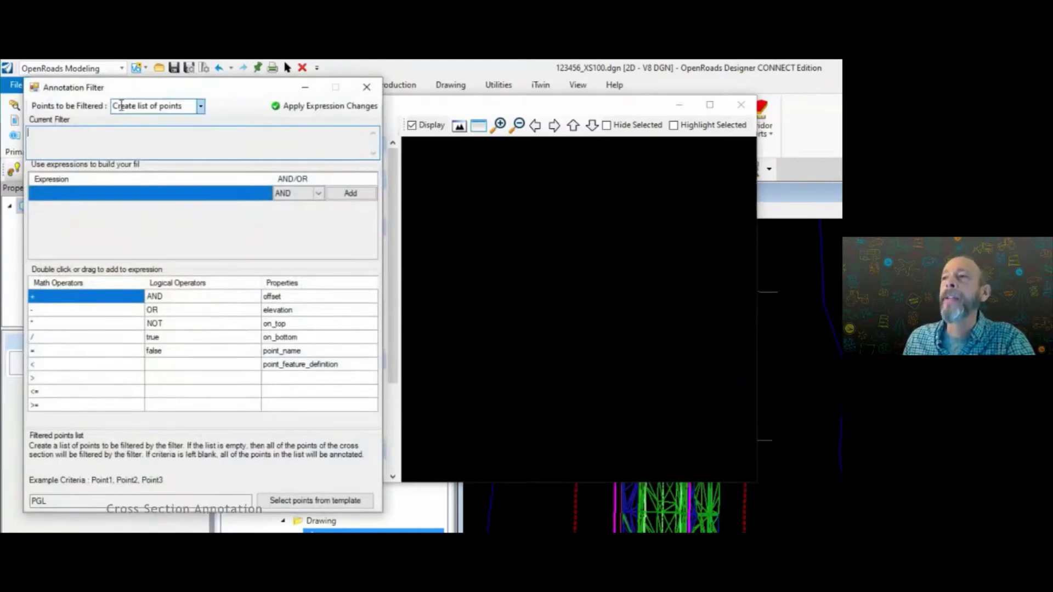
{"action": "left_click", "coordinate": [202, 108]}
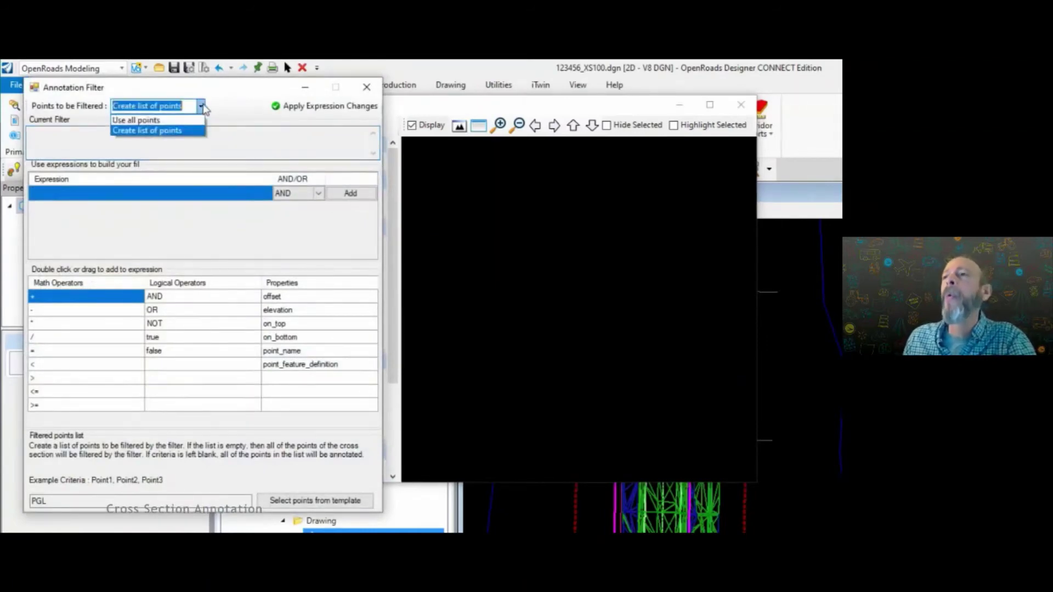
{"action": "left_click", "coordinate": [169, 131]}
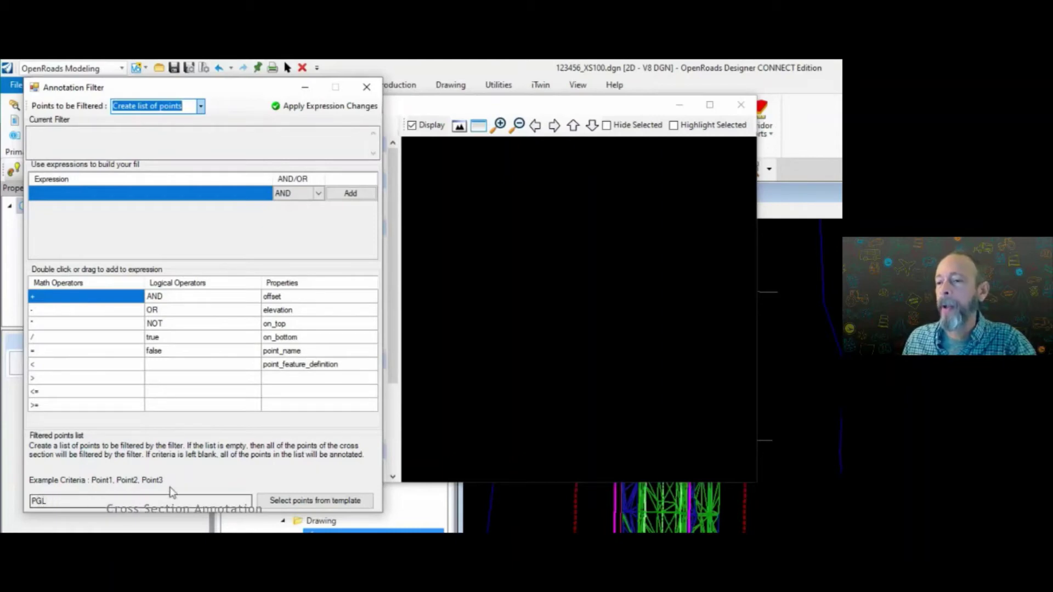
Step: Open the selection of filter points from a template, check the available templates and examine the PGL point in the template preview
{"action": "left_click", "coordinate": [320, 502]}
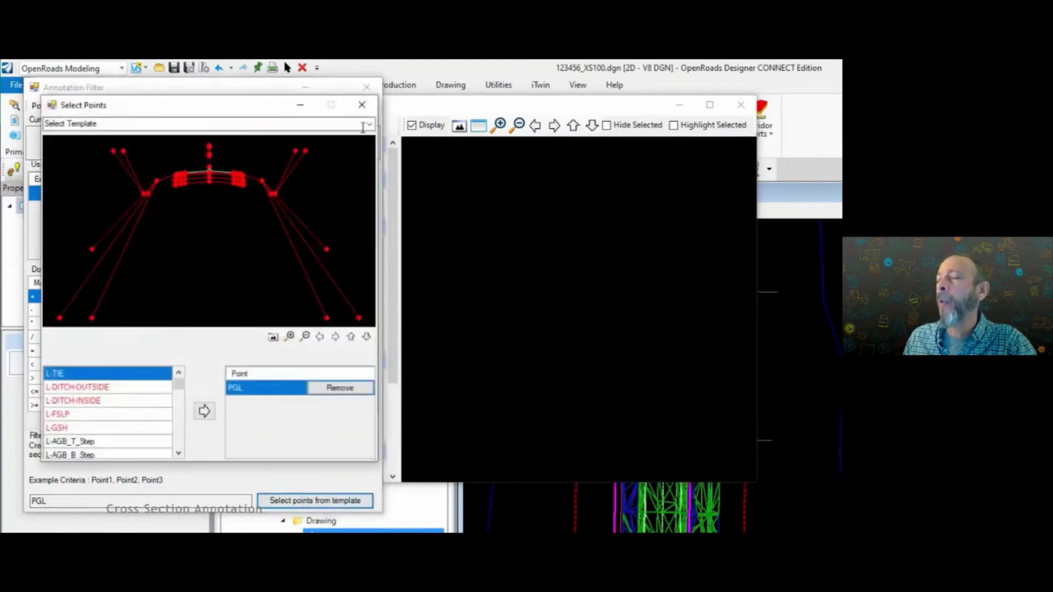
{"action": "left_click", "coordinate": [370, 125]}
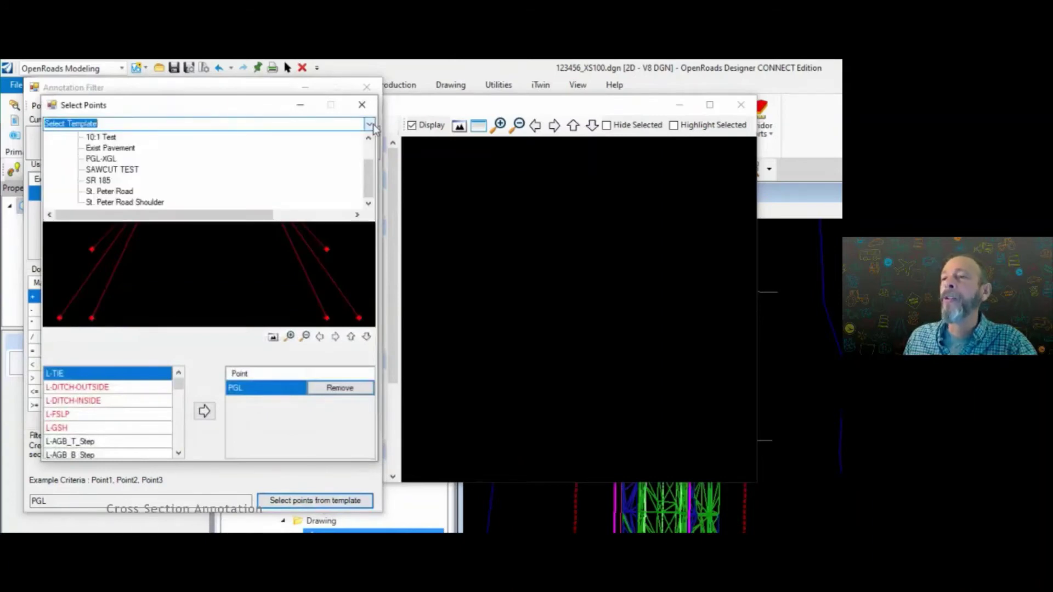
{"action": "left_click", "coordinate": [372, 126]}
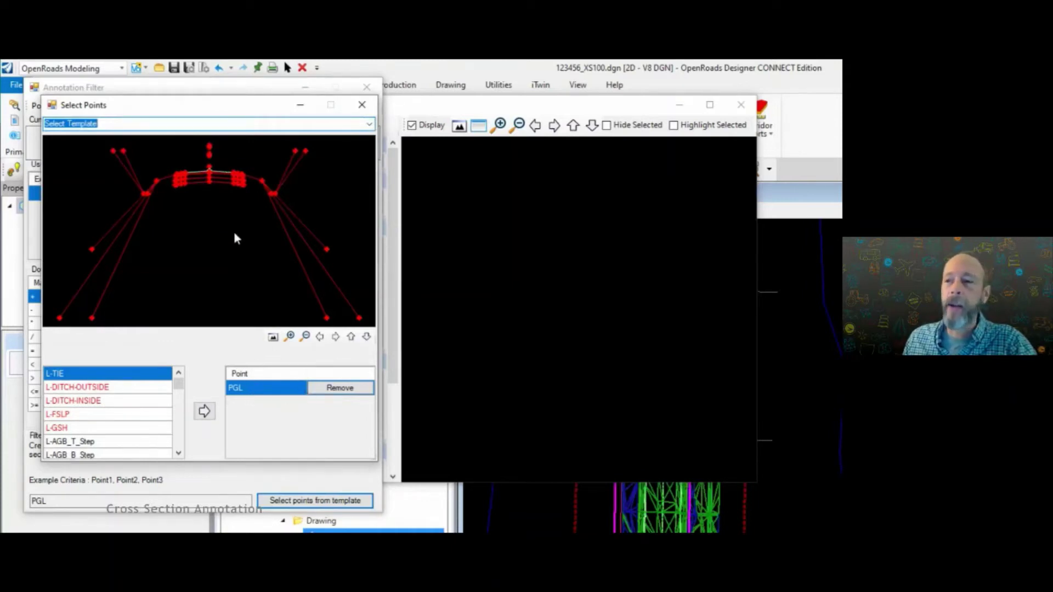
{"action": "scroll", "coordinate": [210, 185], "scroll_direction": "up", "scroll_amount": 5}
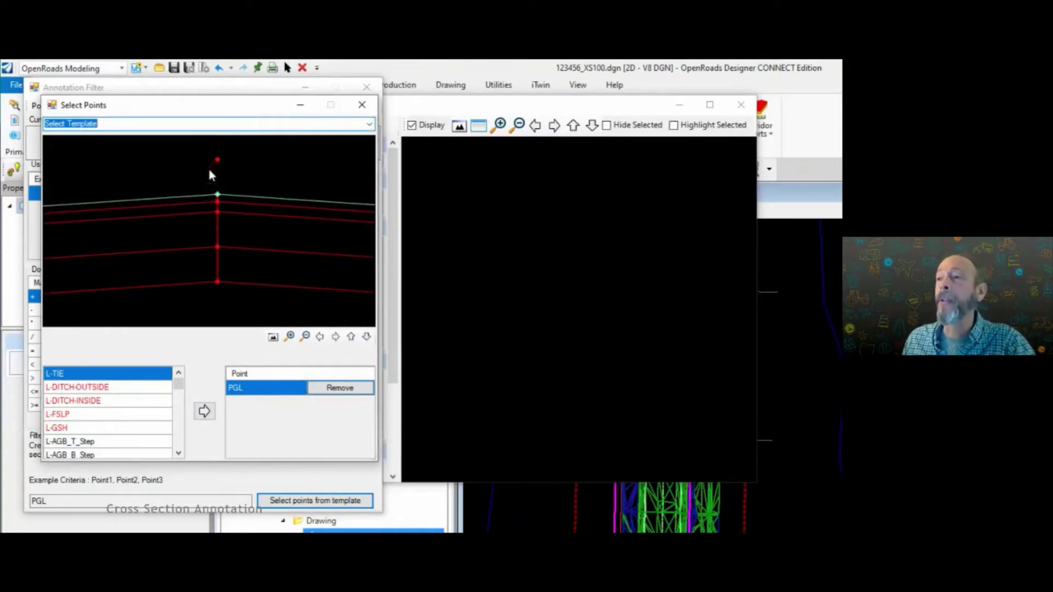
{"action": "scroll", "coordinate": [226, 220], "scroll_direction": "up", "scroll_amount": 2}
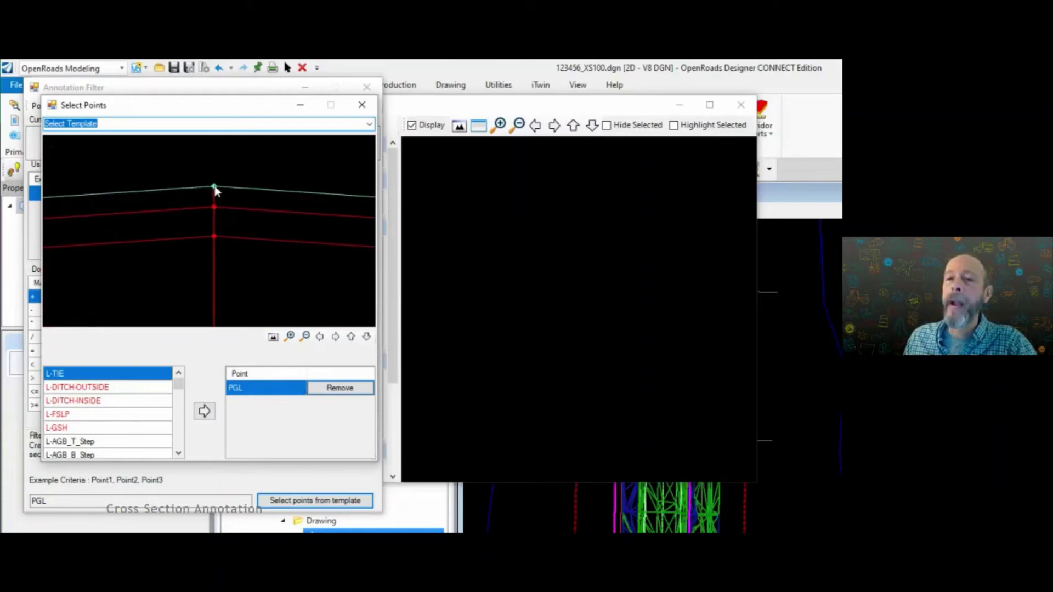
Step: Remove the PGL point from the selected points list and show the whole template
{"action": "left_click", "coordinate": [337, 388]}
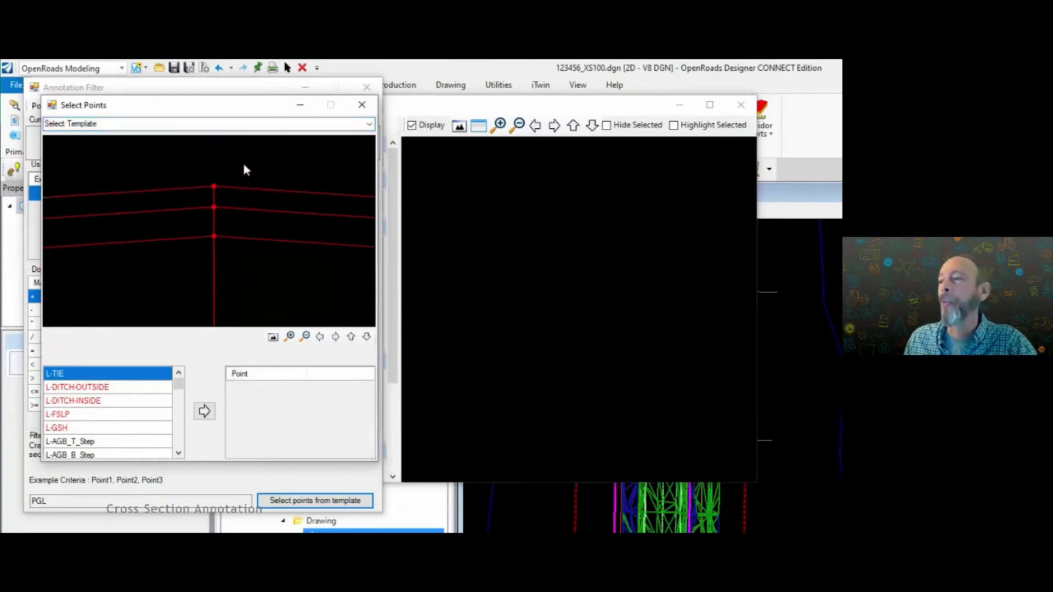
{"action": "scroll", "coordinate": [244, 167], "scroll_direction": "down", "scroll_amount": 4}
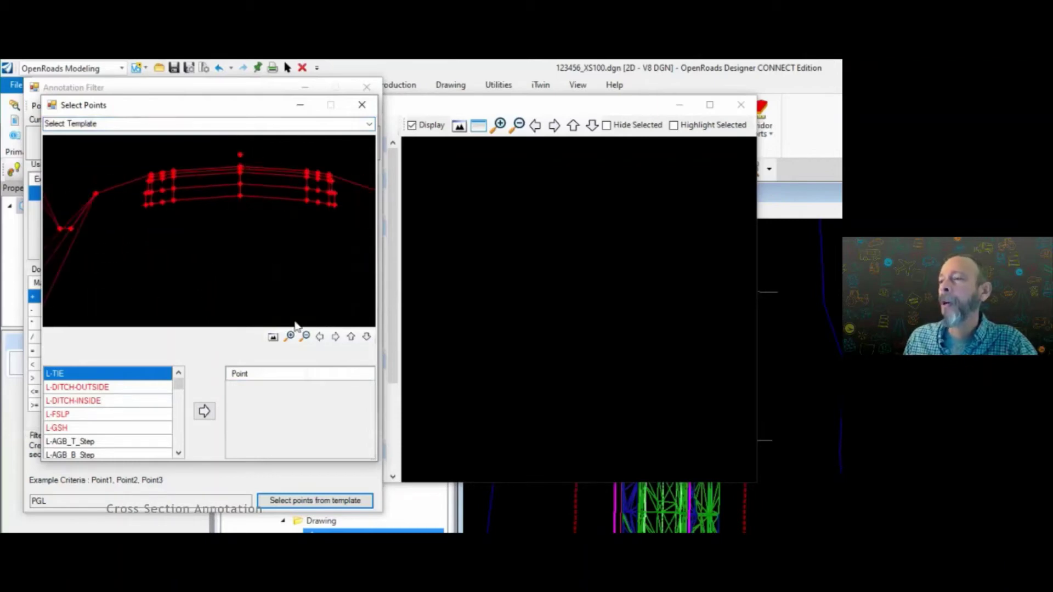
{"action": "left_click", "coordinate": [273, 336]}
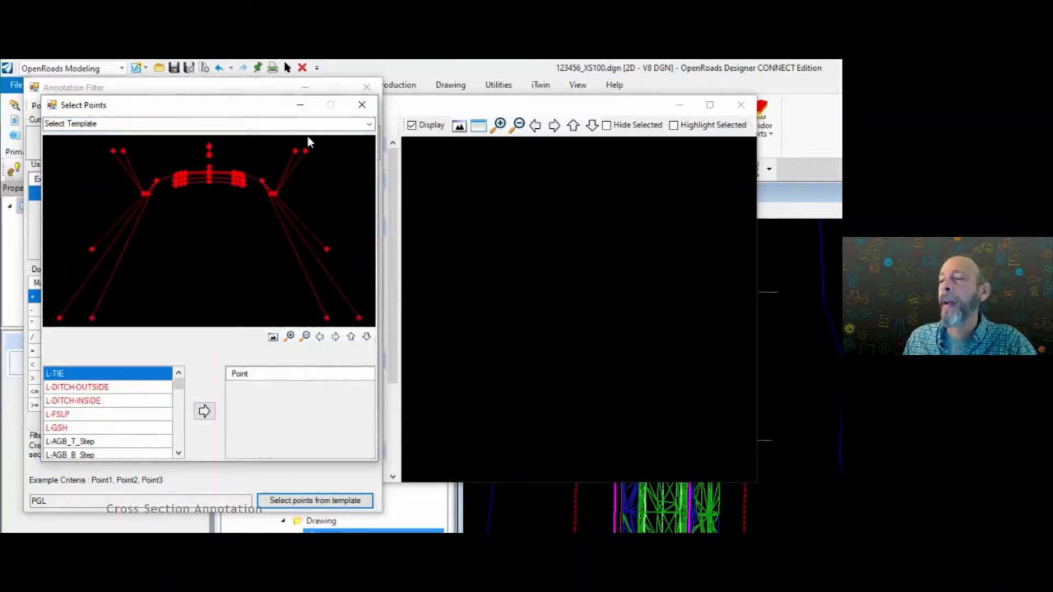
Step: Add the L-TIE point to the selected points list, inspect its matching points in the template, and remove it
{"action": "left_click", "coordinate": [113, 151]}
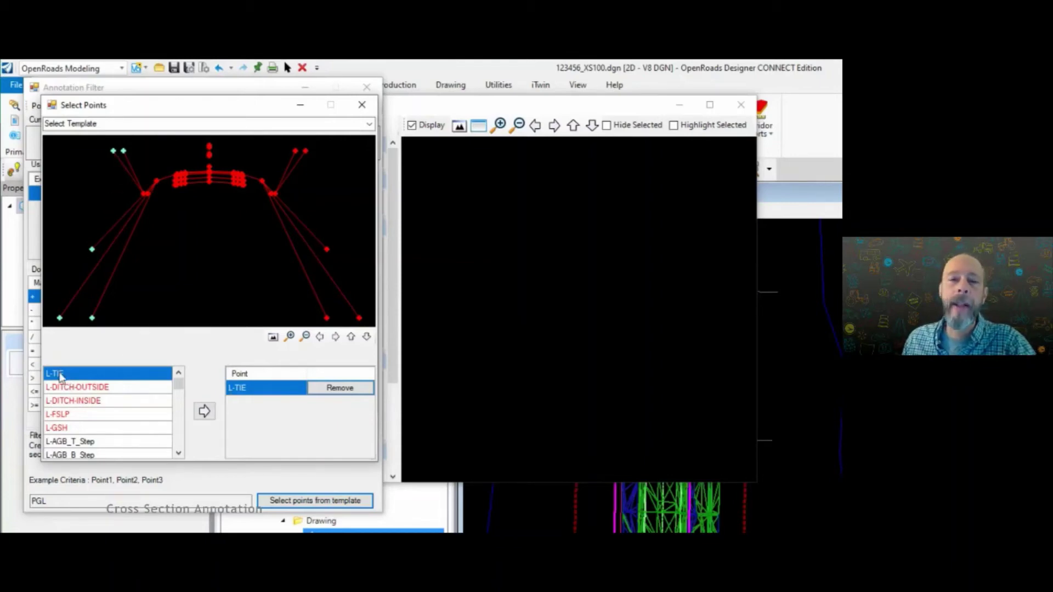
{"action": "left_click", "coordinate": [74, 388]}
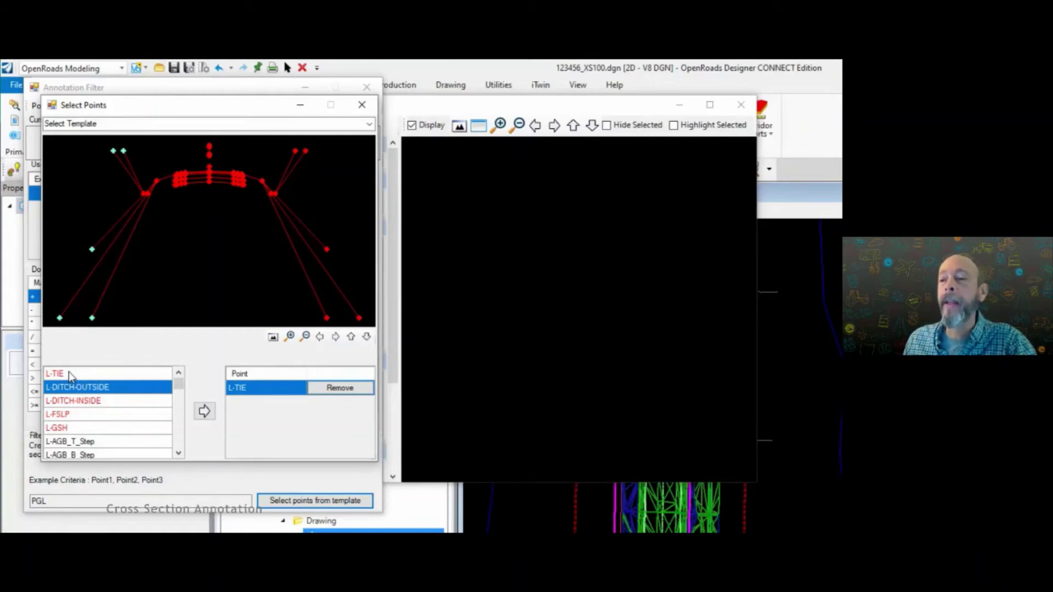
{"action": "left_click", "coordinate": [70, 374]}
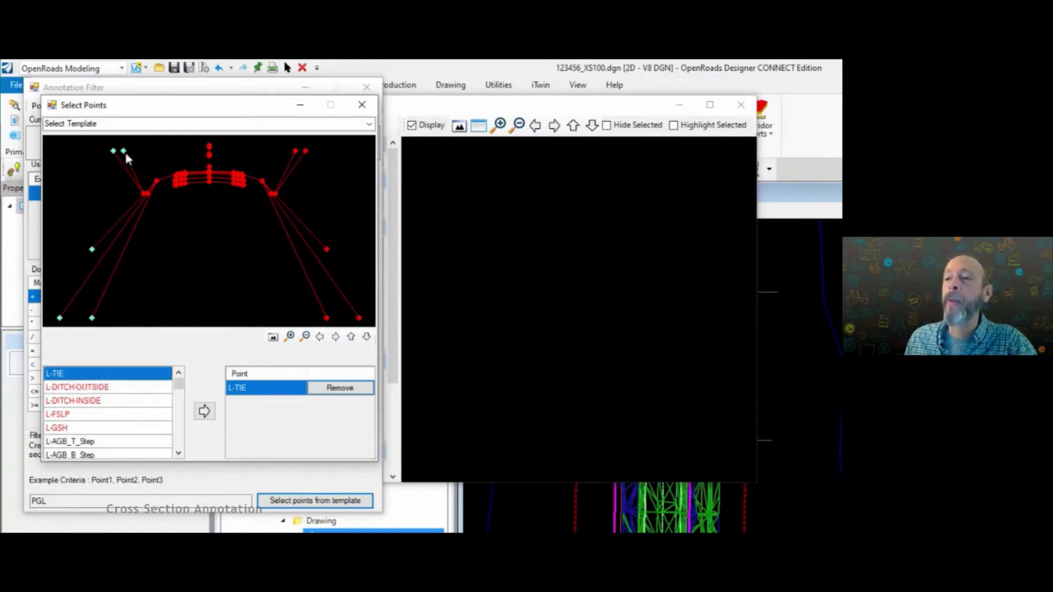
{"action": "left_click", "coordinate": [343, 390]}
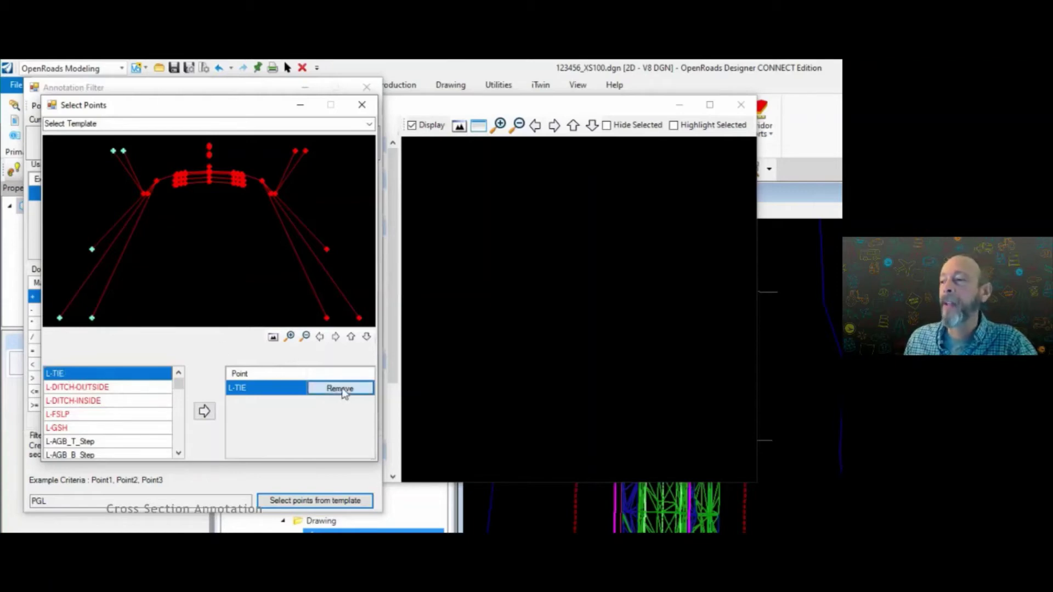
Step: Add the template's PGL point to the selected points list and close the point selection and filter without applying an expression
{"action": "left_click_drag", "start_coordinate": [178, 383], "coordinate": [179, 412]}
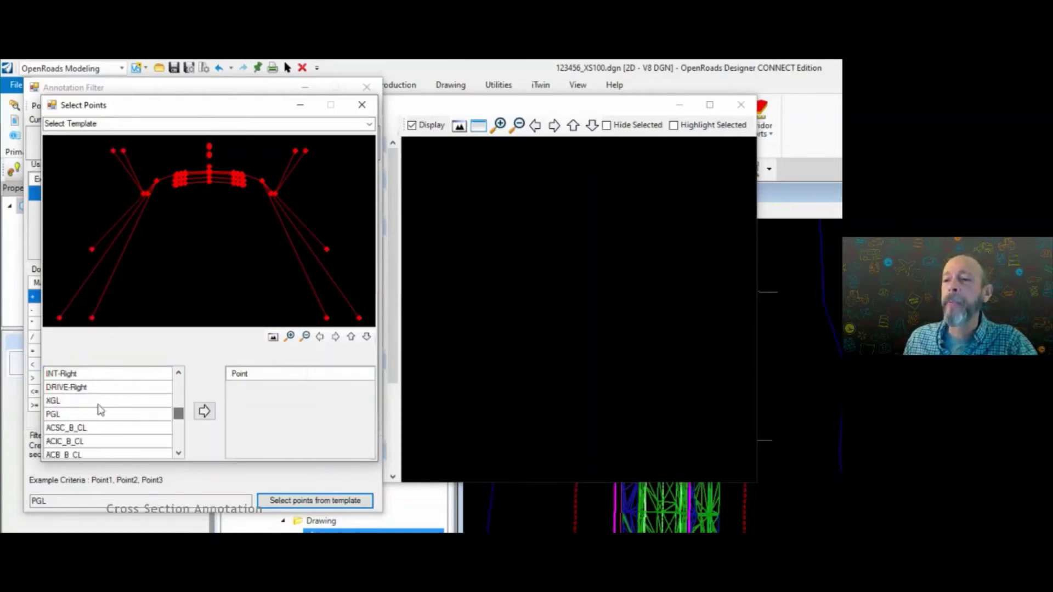
{"action": "left_click", "coordinate": [73, 415]}
{"action": "left_click", "coordinate": [204, 411]}
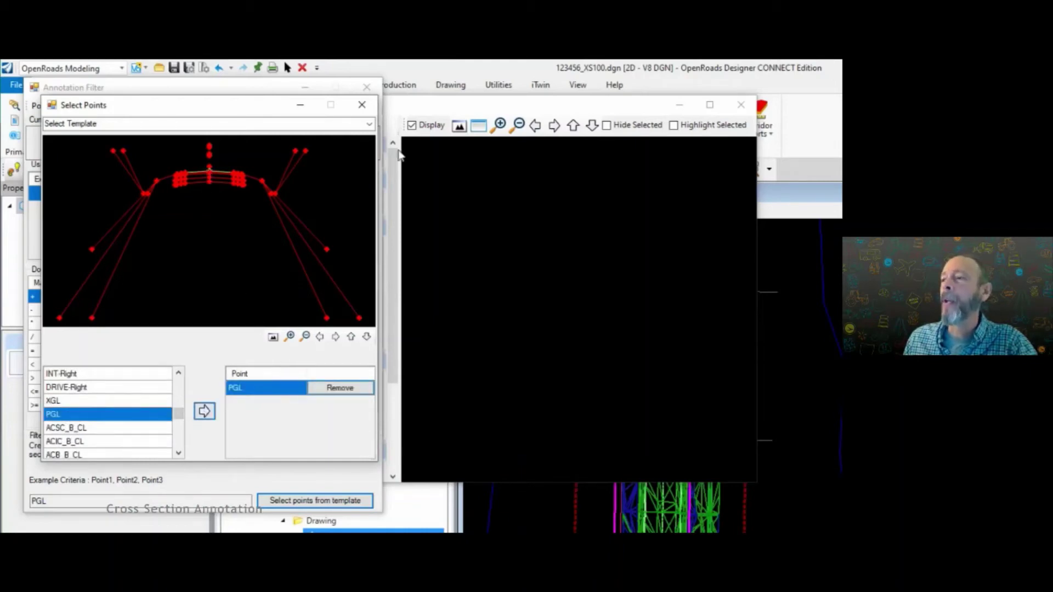
{"action": "left_click", "coordinate": [361, 104]}
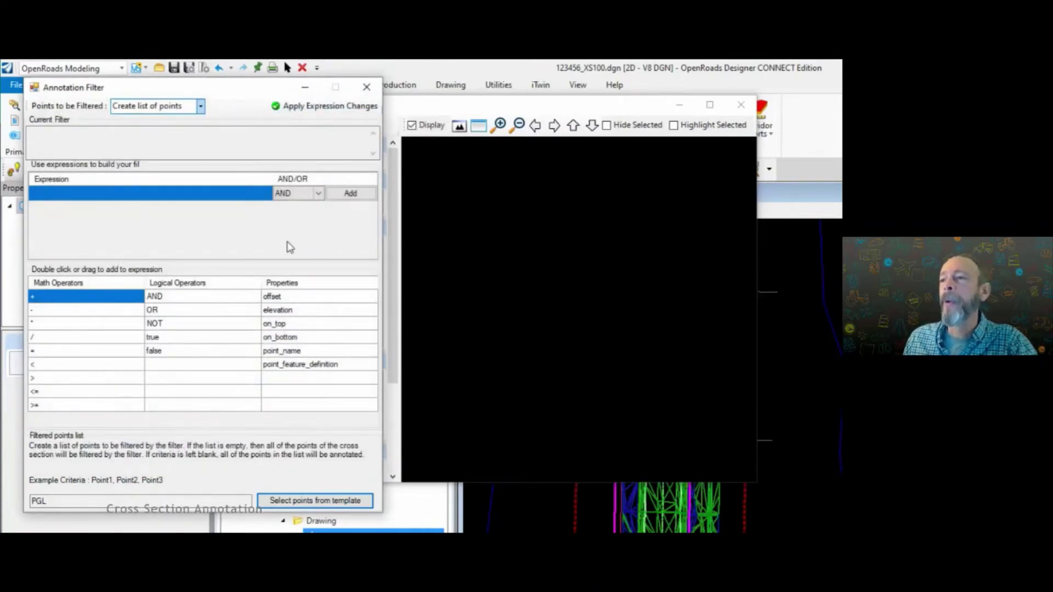
{"action": "left_click", "coordinate": [366, 89]}
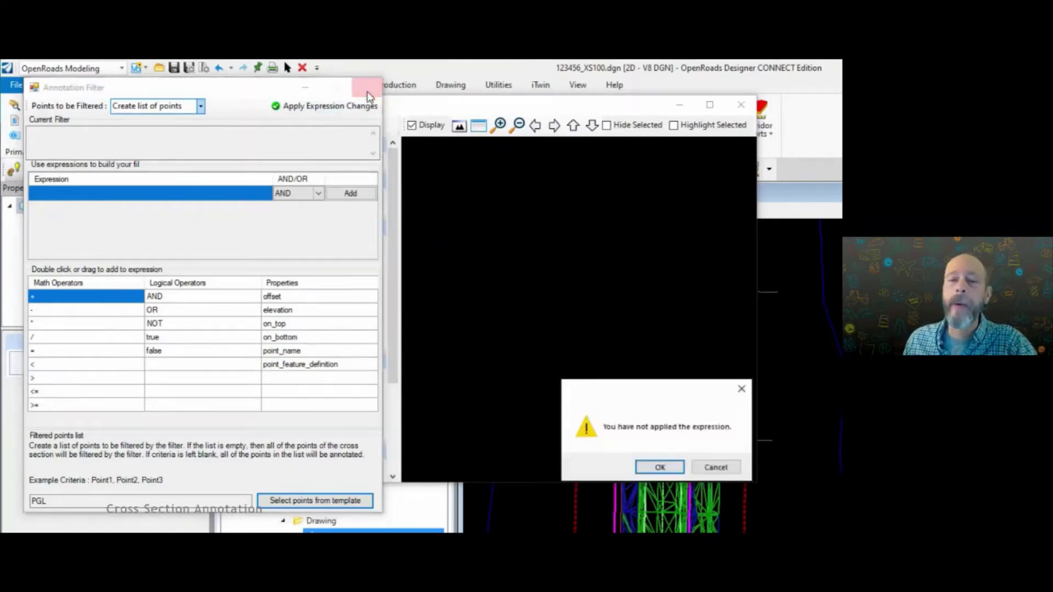
{"action": "left_click", "coordinate": [664, 467]}
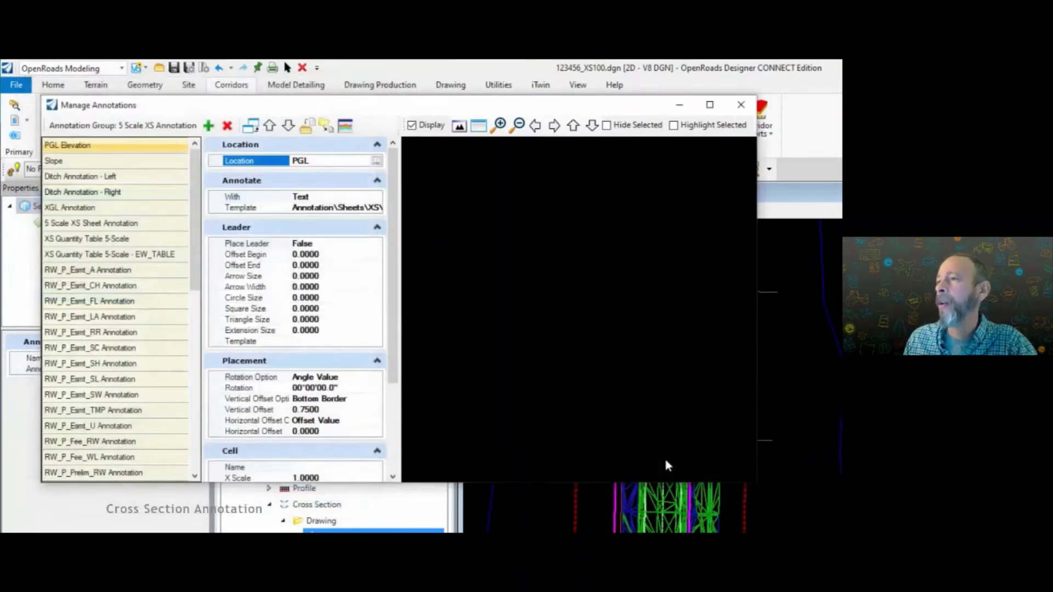
Step: Keep Text as the PGL Elevation's Annotate With option and collapse the Leader properties
{"action": "left_click", "coordinate": [332, 198]}
{"action": "left_click", "coordinate": [377, 197]}
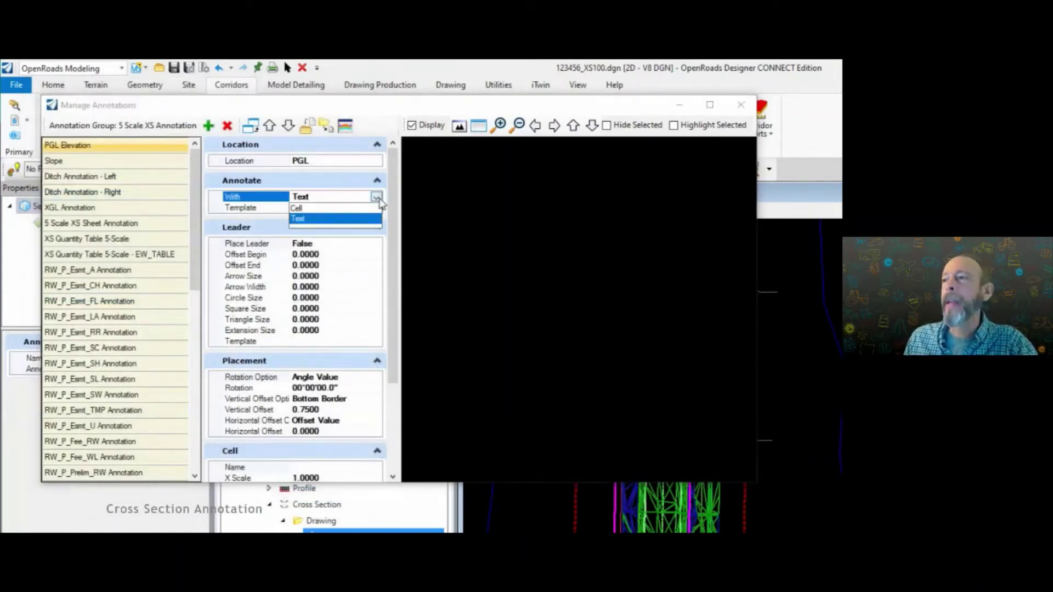
{"action": "left_click", "coordinate": [335, 219]}
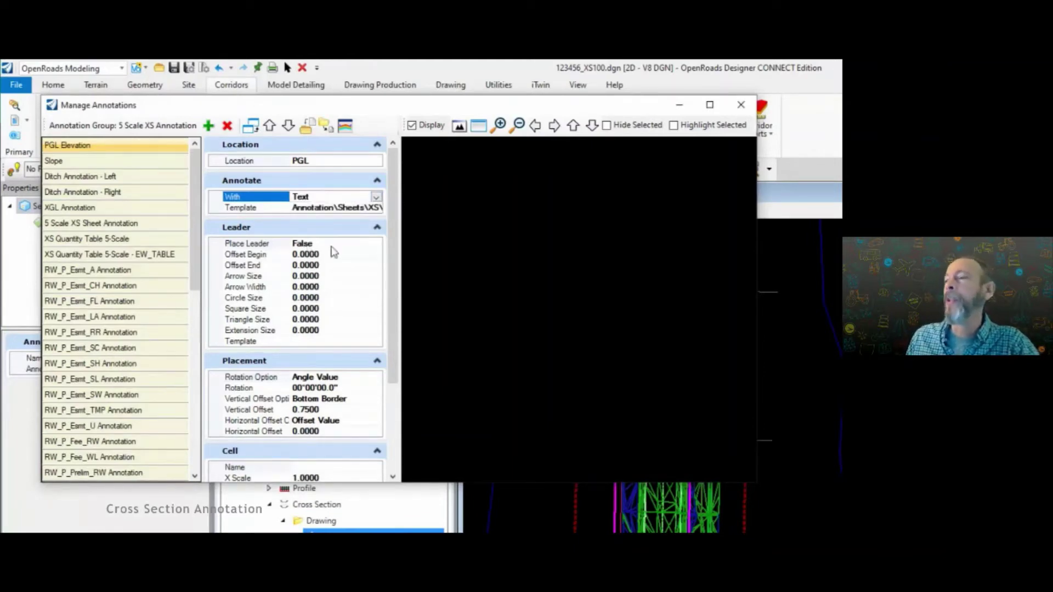
{"action": "left_click", "coordinate": [376, 227]}
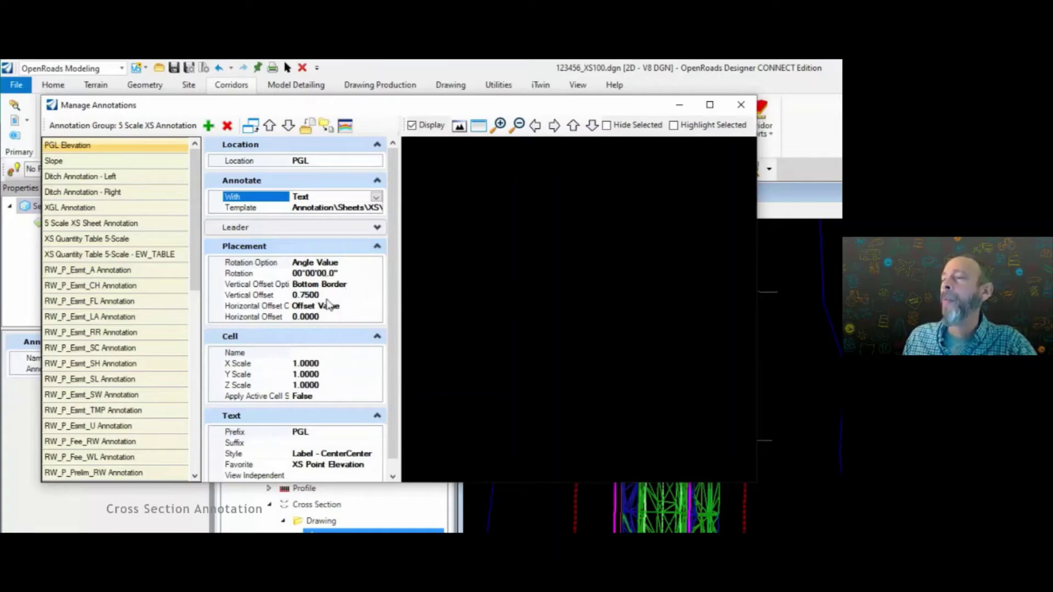
Step: Highlight the PGL Elevation annotation in the preview and inspect its label above the grid's bottom border
{"action": "left_click", "coordinate": [461, 127]}
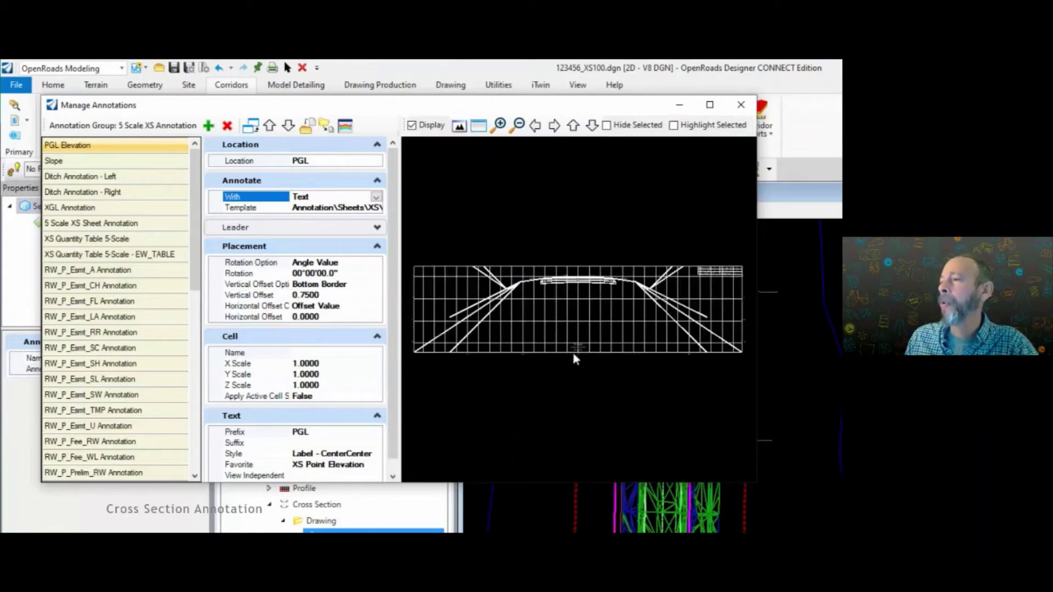
{"action": "scroll", "coordinate": [574, 353], "scroll_direction": "up", "scroll_amount": 3}
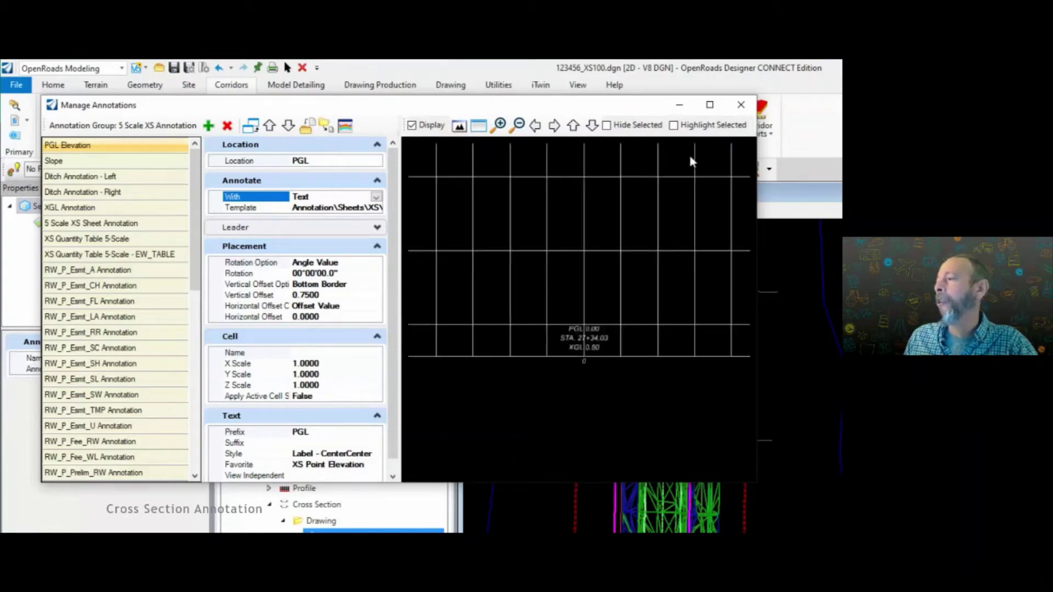
{"action": "left_click", "coordinate": [674, 125]}
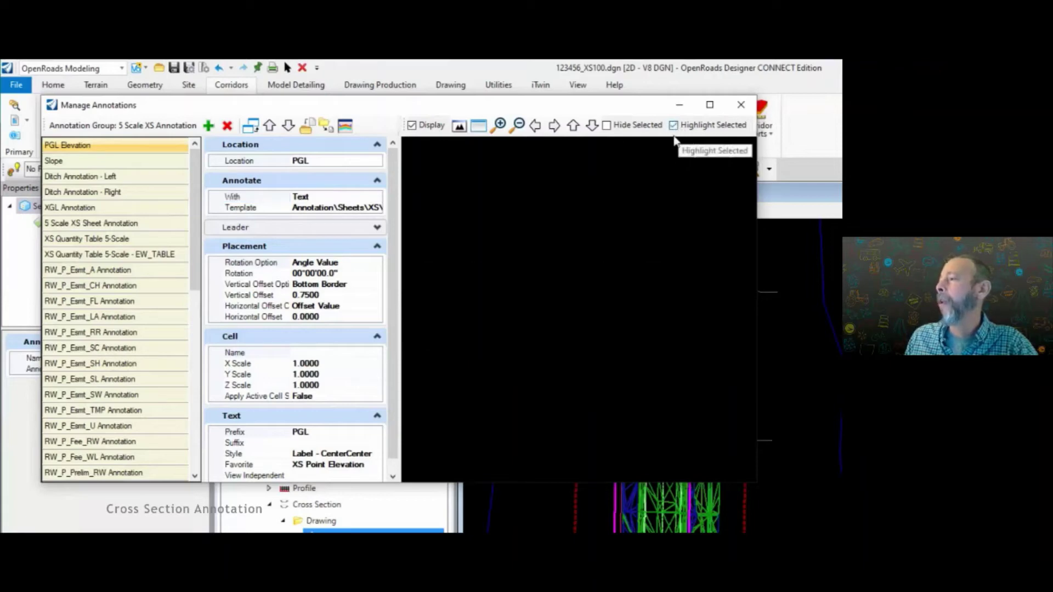
{"action": "scroll", "coordinate": [579, 354], "scroll_direction": "up", "scroll_amount": 3}
{"action": "scroll", "coordinate": [567, 345], "scroll_direction": "up", "scroll_amount": 3}
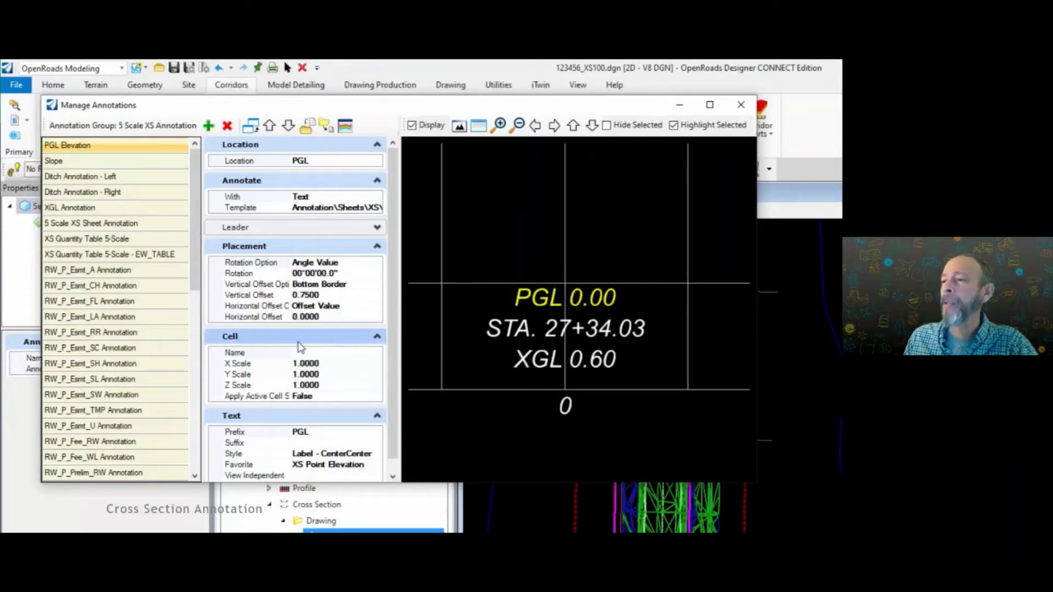
Step: Collapse the Cell properties and examine the PGL Elevation's Text properties, starting with the Prefix
{"action": "left_click", "coordinate": [377, 336]}
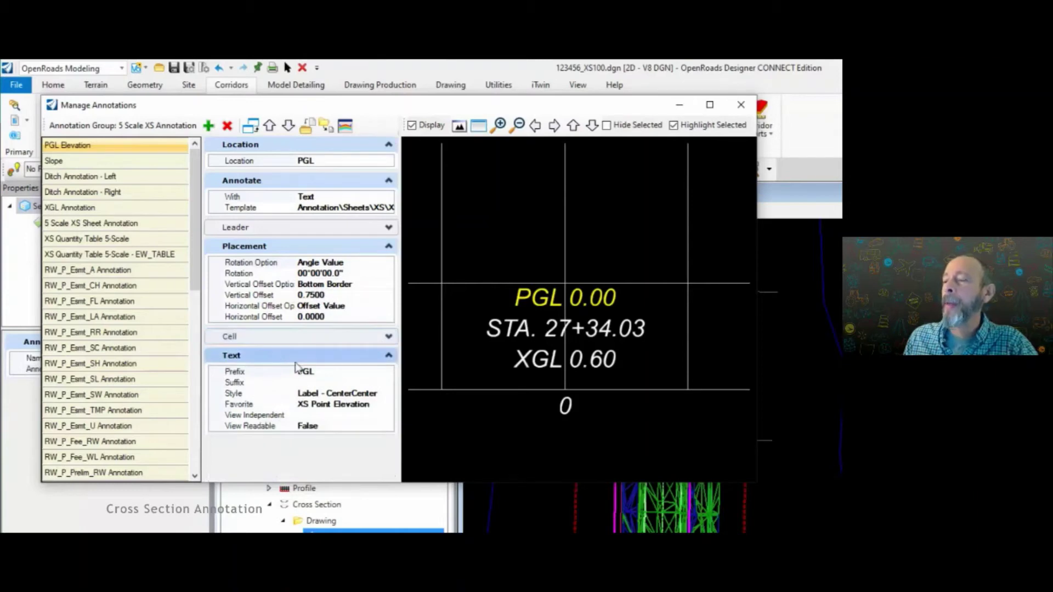
{"action": "left_click", "coordinate": [328, 375]}
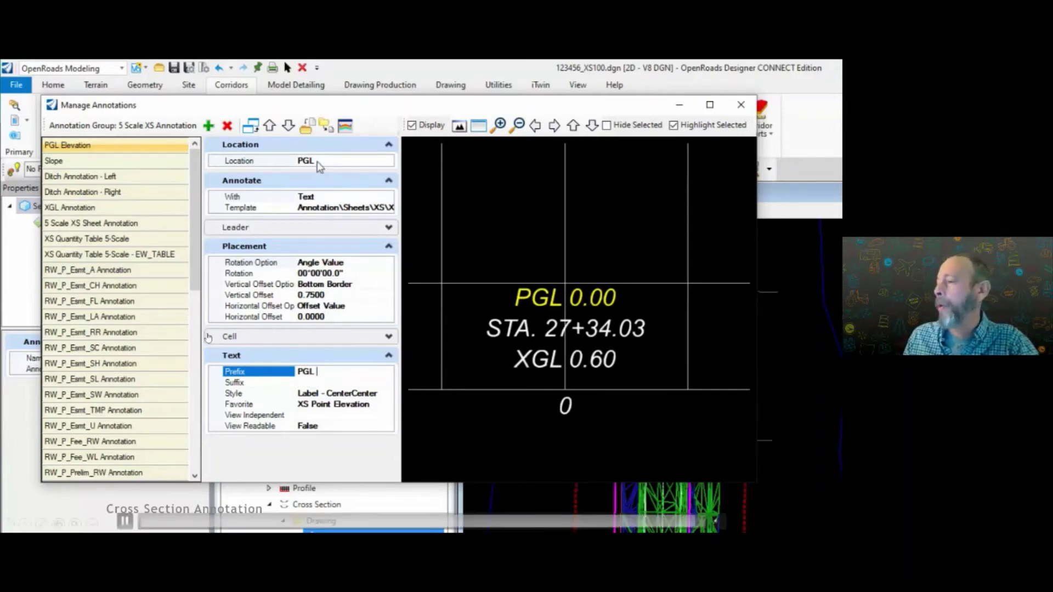
Step: Advance the presentation to the Ditch Elevations slide and switch to the cross section drawing in OpenRoads Designer
{"action": "left_click", "coordinate": [206, 320]}
{"action": "key", "text": "Right"}
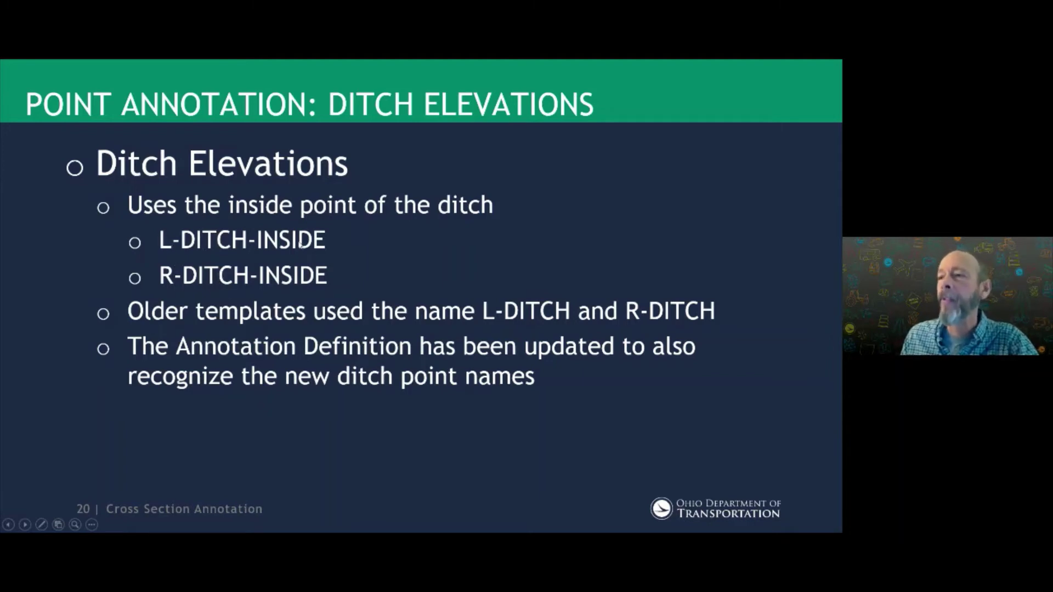
{"action": "key", "text": "alt+Tab"}
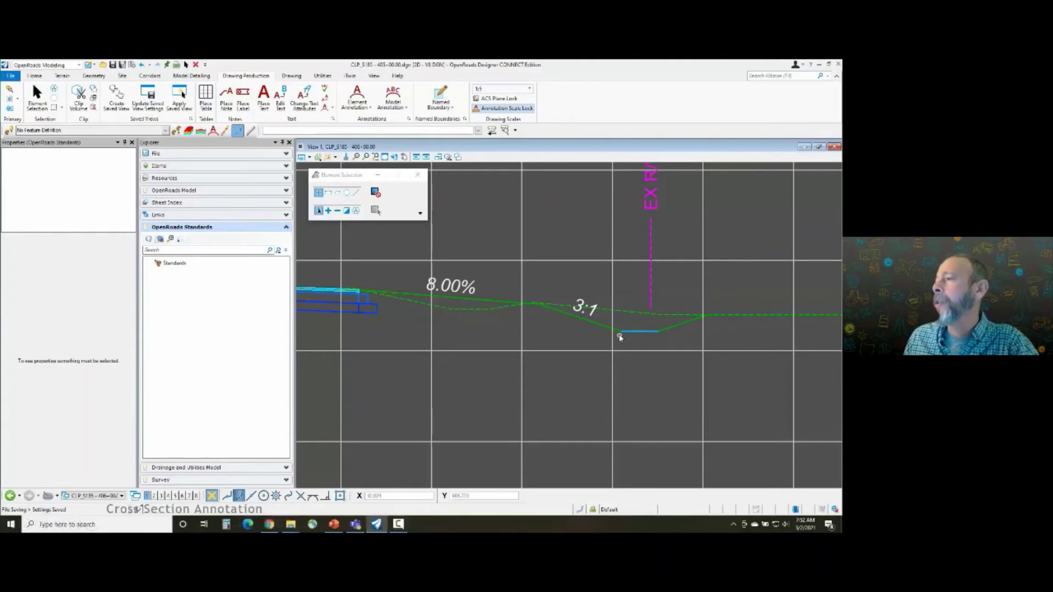
Step: Open the recent cross section design file 123456_XS100.dgn
{"action": "mouse_move", "coordinate": [622, 335]}
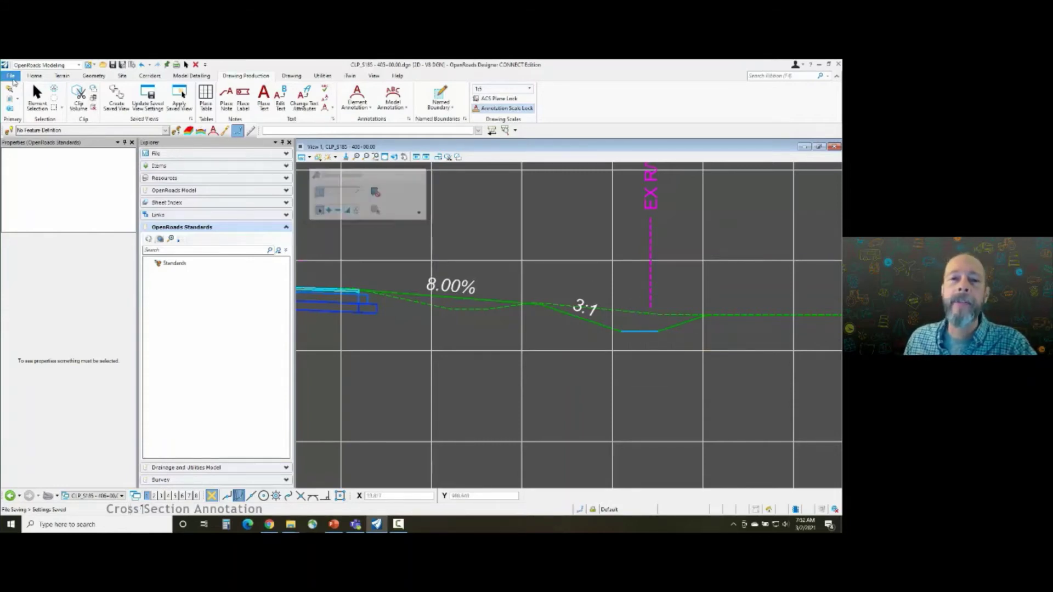
{"action": "key", "text": "ctrl+o"}
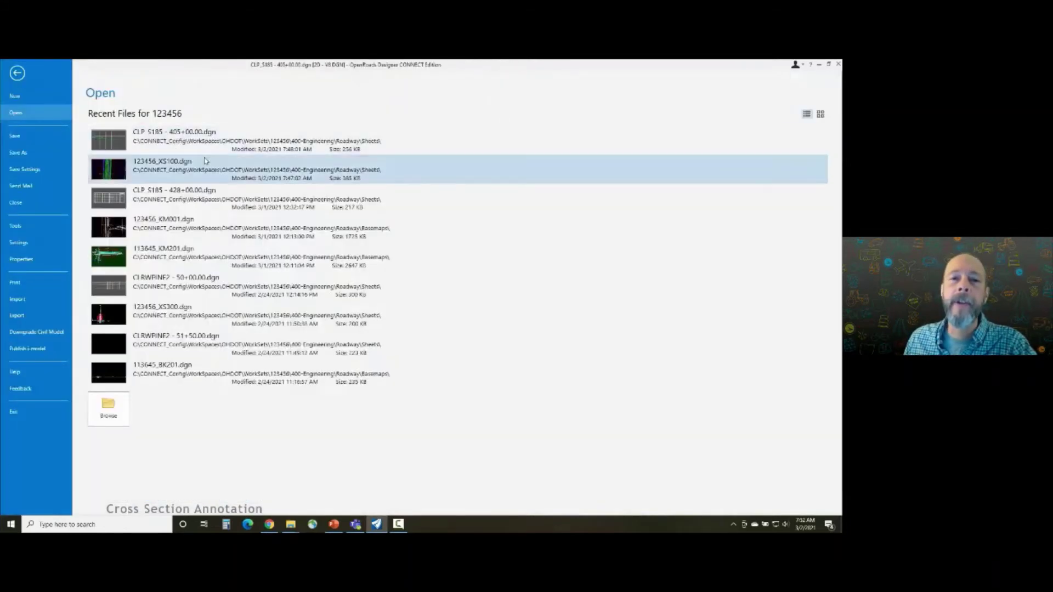
{"action": "left_click", "coordinate": [153, 170]}
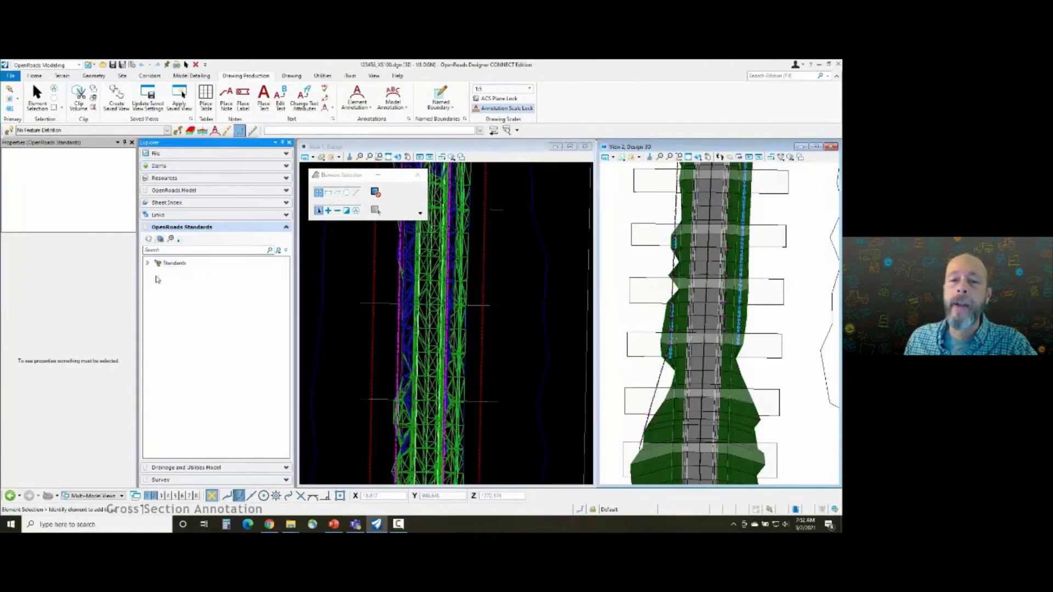
Step: Expand the design file's cross section drawing annotation groups and open the 5 Scale XS Annotation group for managing
{"action": "double_click", "coordinate": [159, 264]}
{"action": "double_click", "coordinate": [158, 284]}
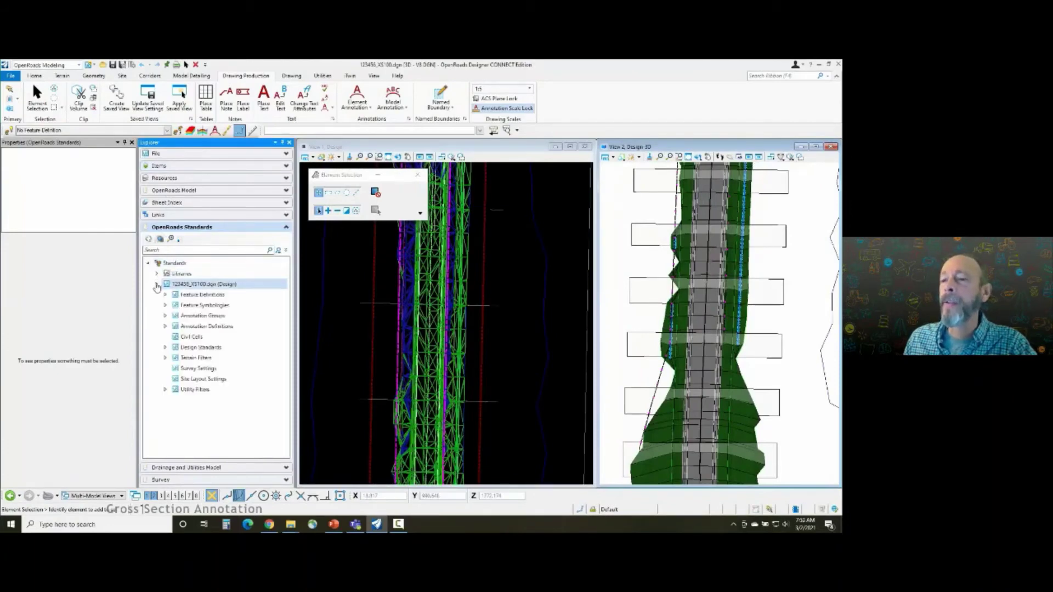
{"action": "left_click", "coordinate": [165, 317]}
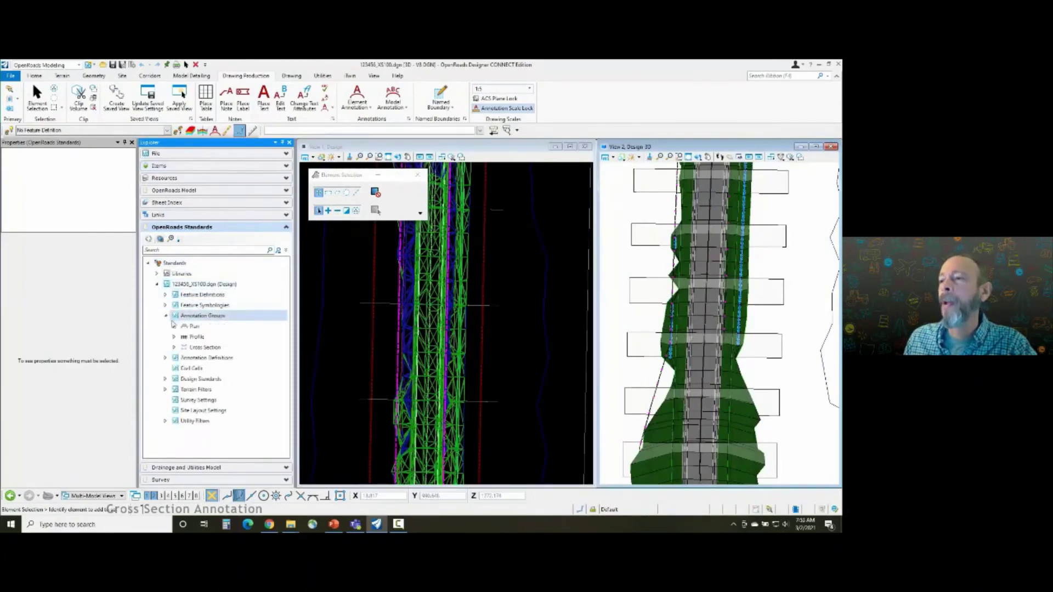
{"action": "left_click", "coordinate": [174, 348]}
{"action": "left_click", "coordinate": [184, 357]}
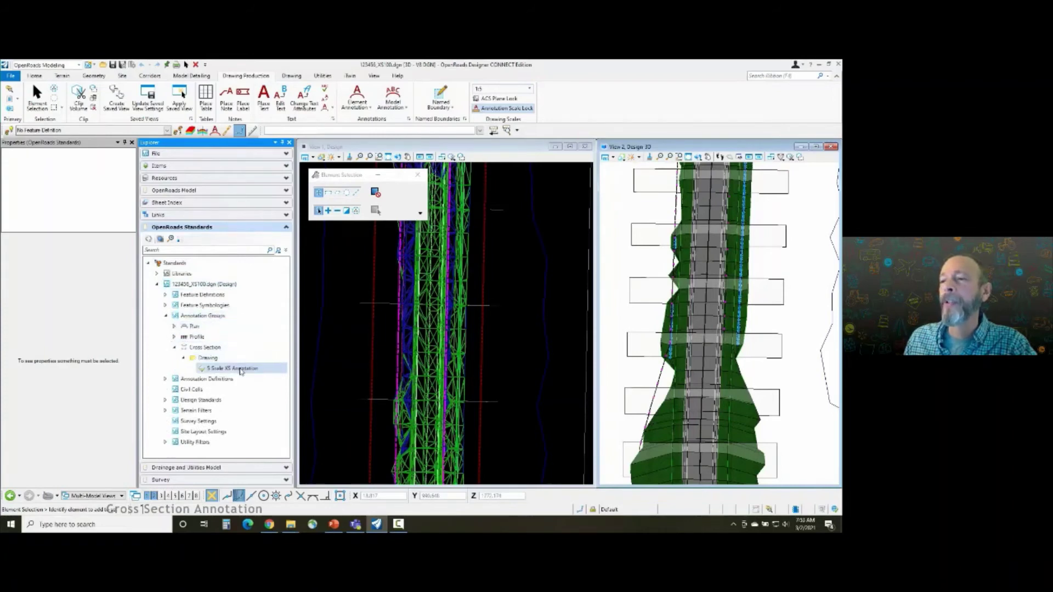
{"action": "left_click", "coordinate": [240, 370]}
{"action": "right_click", "coordinate": [241, 371]}
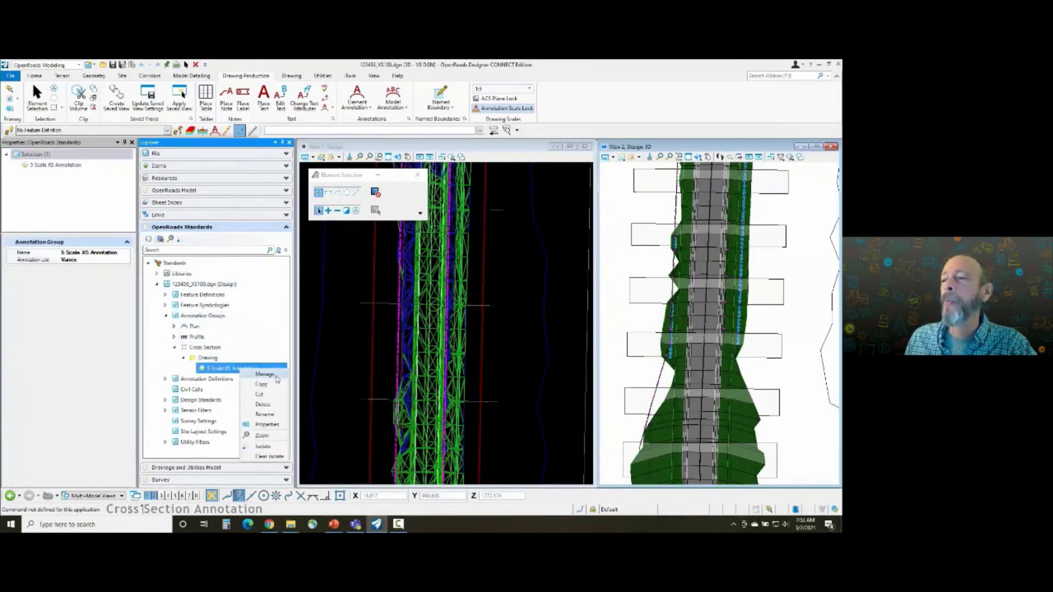
{"action": "left_click", "coordinate": [277, 377]}
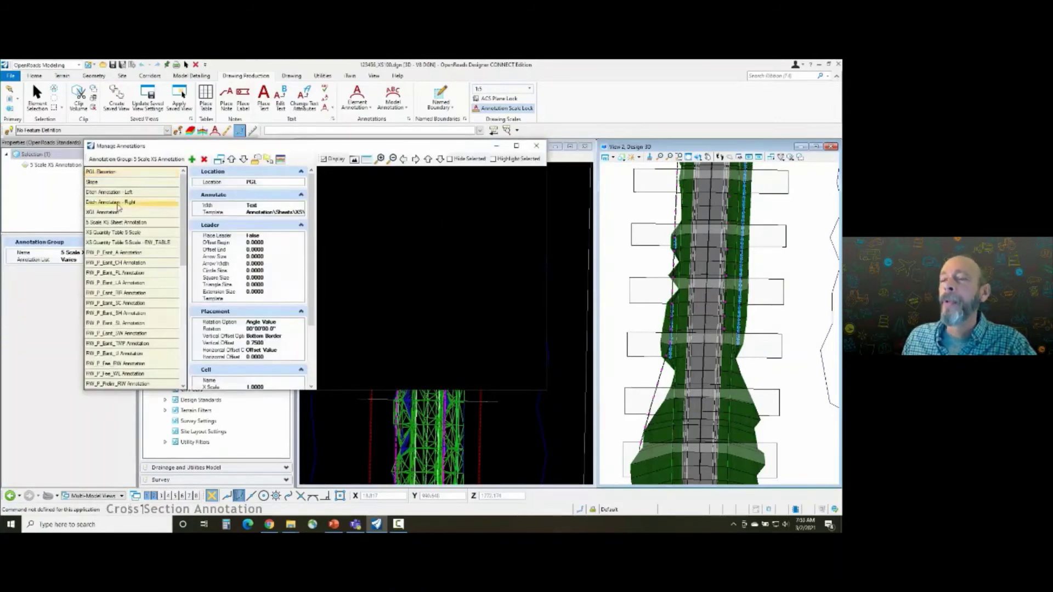
Step: Add the template point R-DITCH-INSIDE to the filtered points list of the Ditch Annotation - Right location filter
{"action": "left_click", "coordinate": [135, 208]}
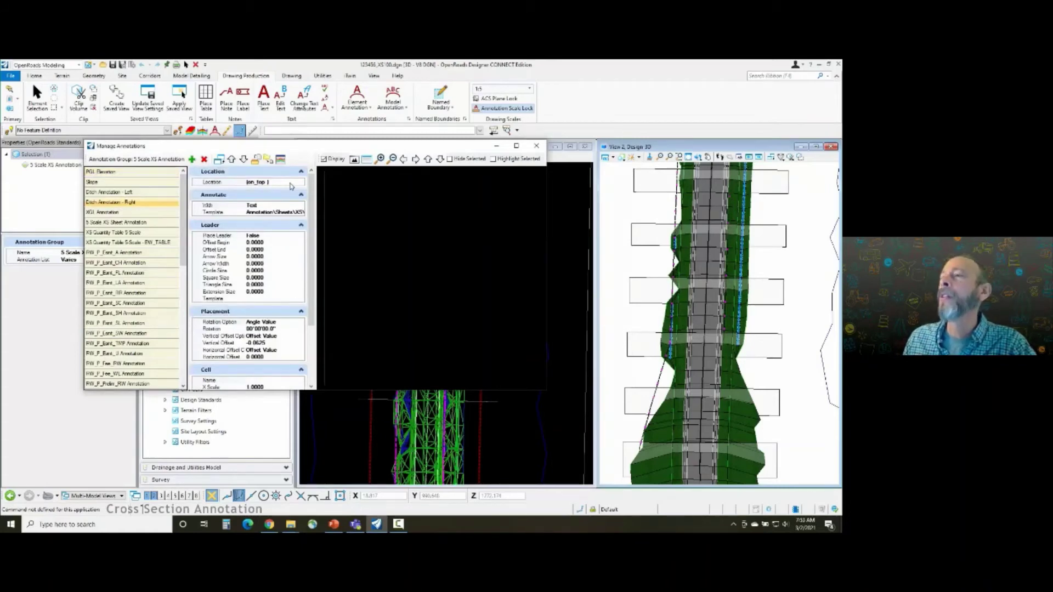
{"action": "left_click", "coordinate": [301, 182]}
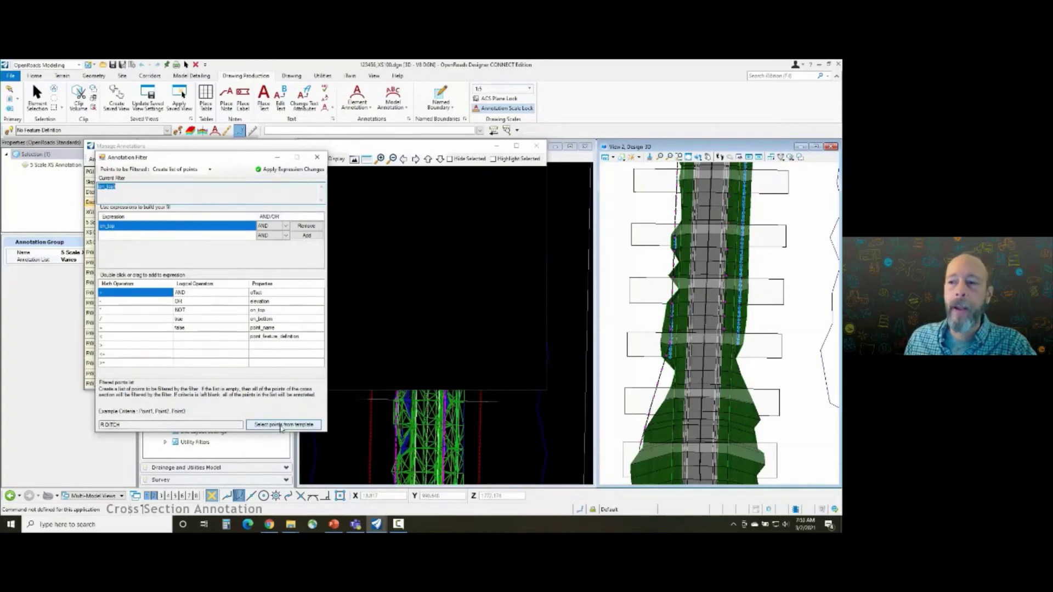
{"action": "left_click", "coordinate": [281, 425]}
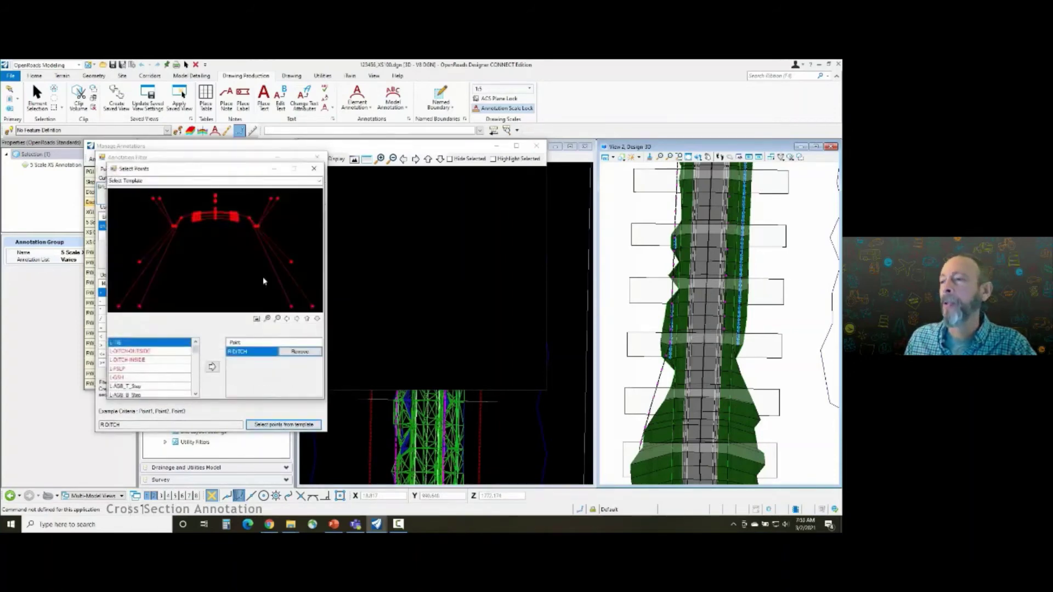
{"action": "scroll", "coordinate": [257, 231], "scroll_direction": "up", "scroll_amount": 2}
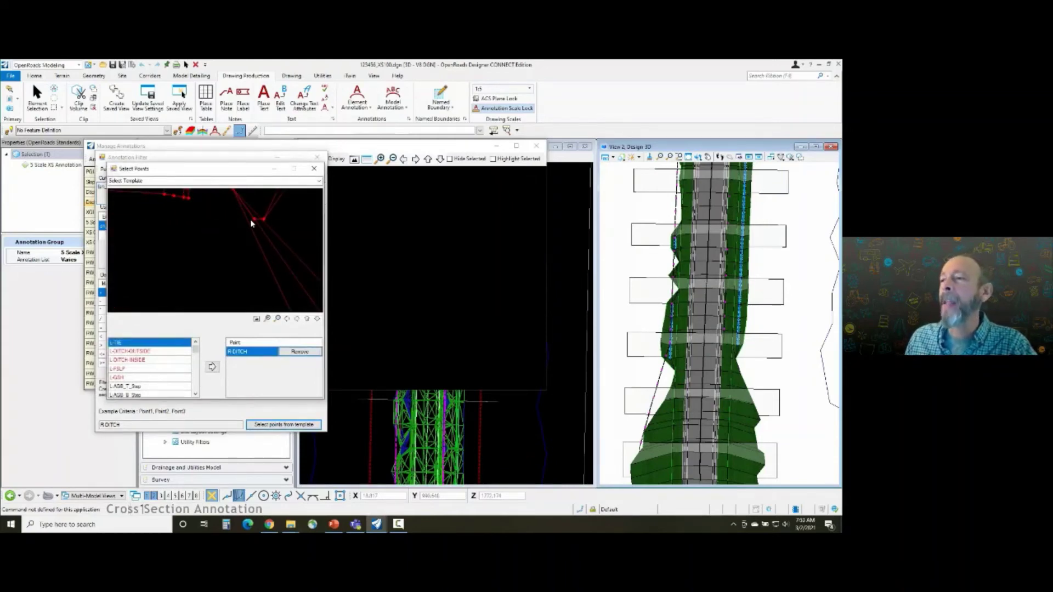
{"action": "left_click", "coordinate": [254, 220]}
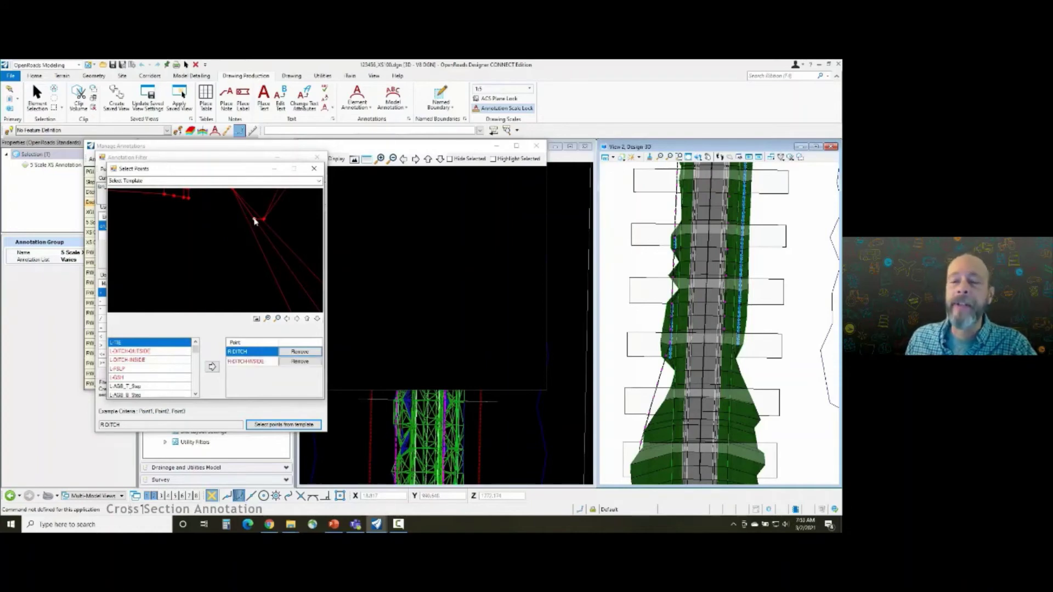
{"action": "left_click", "coordinate": [313, 168]}
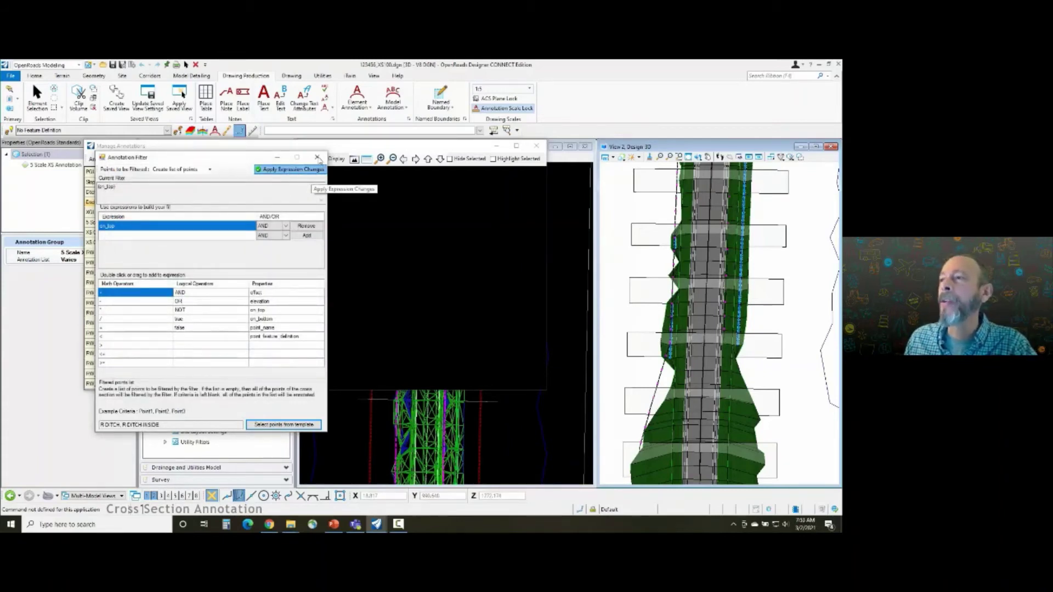
{"action": "left_click", "coordinate": [318, 158]}
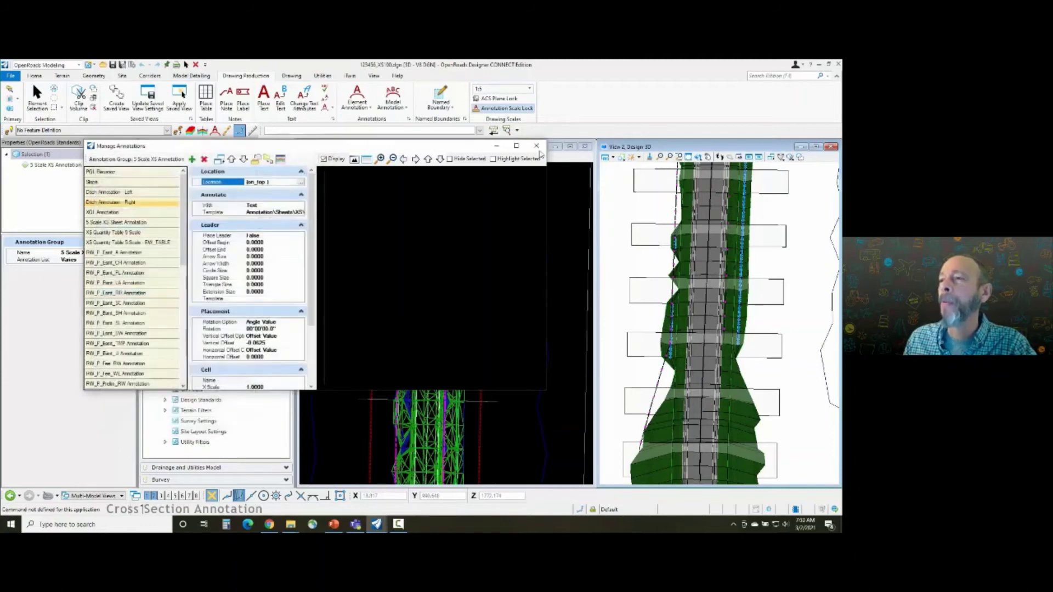
Step: Return from annotation management to the cross section drawing and remove the model annotations from the current drawing model only
{"action": "left_click", "coordinate": [537, 146]}
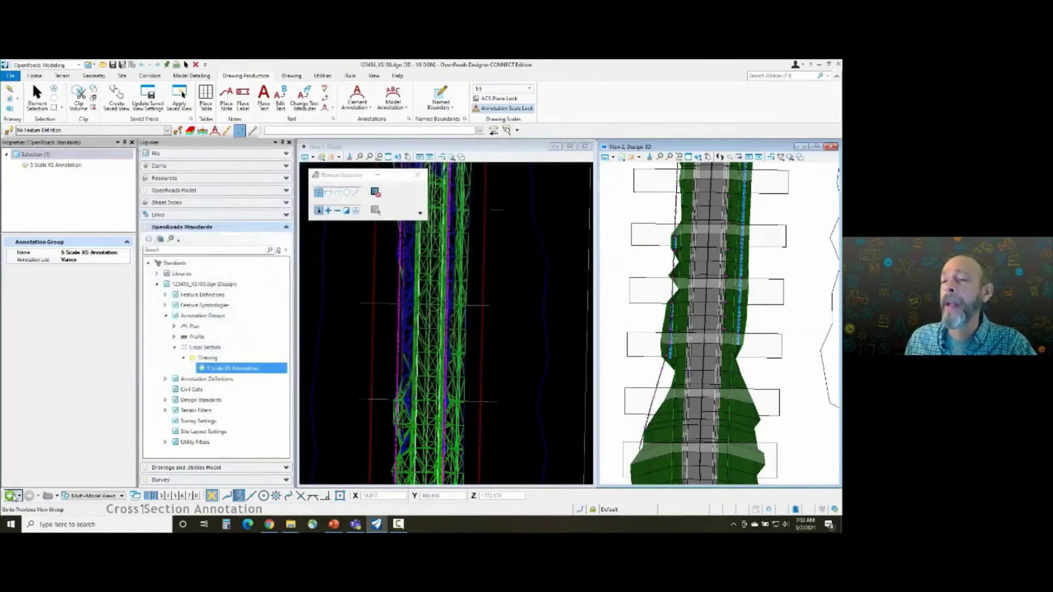
{"action": "left_click", "coordinate": [12, 496]}
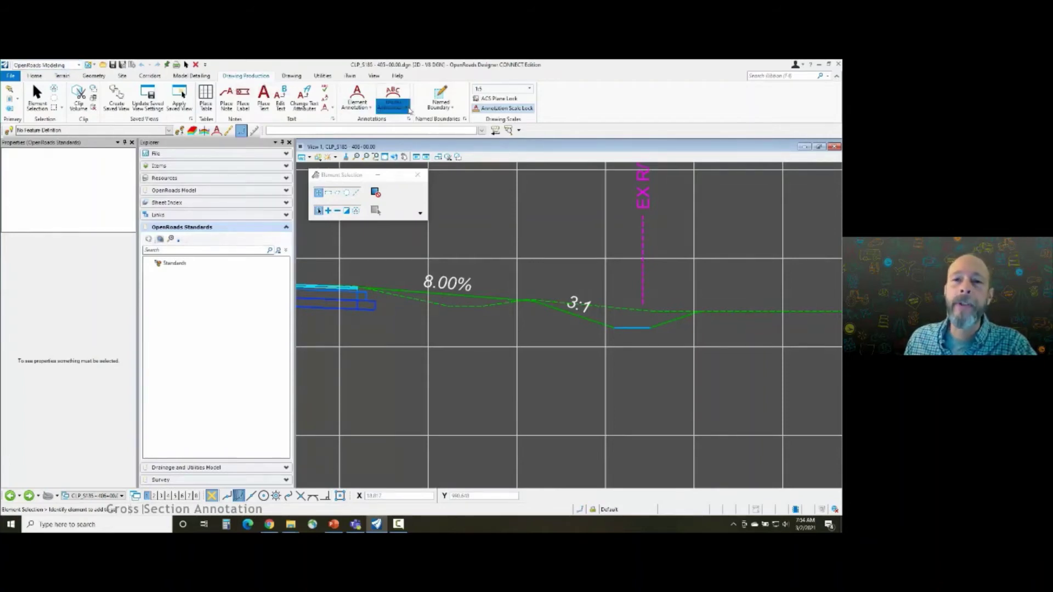
{"action": "left_click", "coordinate": [409, 110]}
{"action": "left_click", "coordinate": [411, 133]}
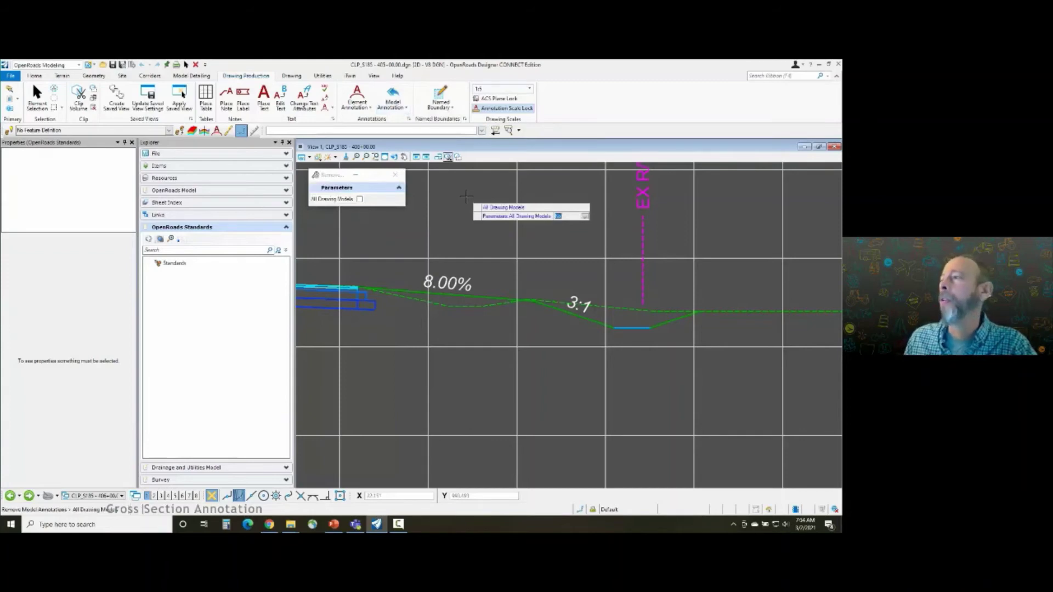
{"action": "left_click", "coordinate": [466, 196]}
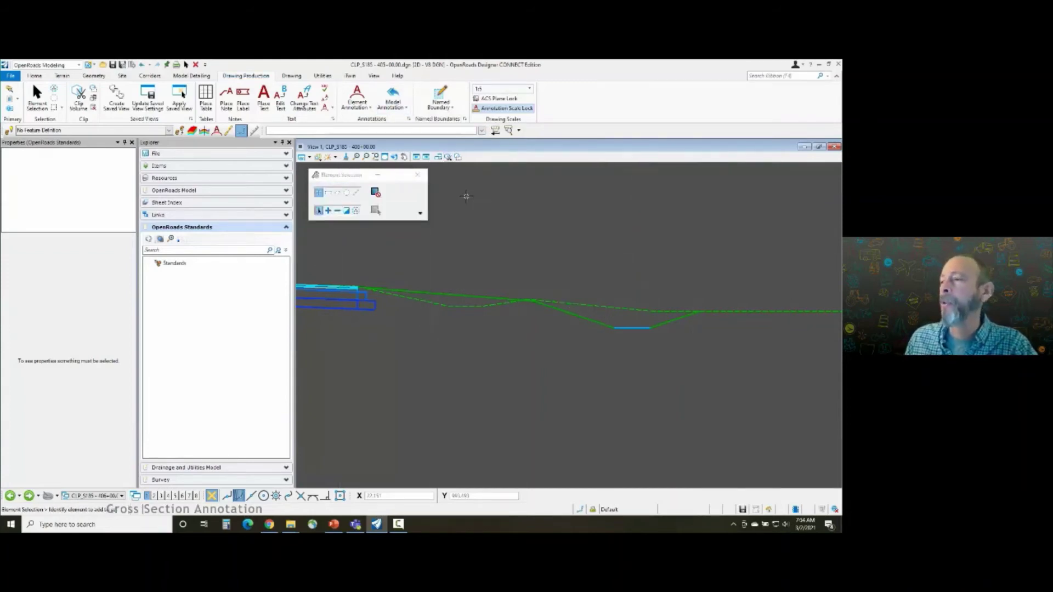
Step: Annotate the current drawing model with the 5 Scale XS Annotation group and check the elevation label at the right ditch
{"action": "left_click", "coordinate": [405, 108]}
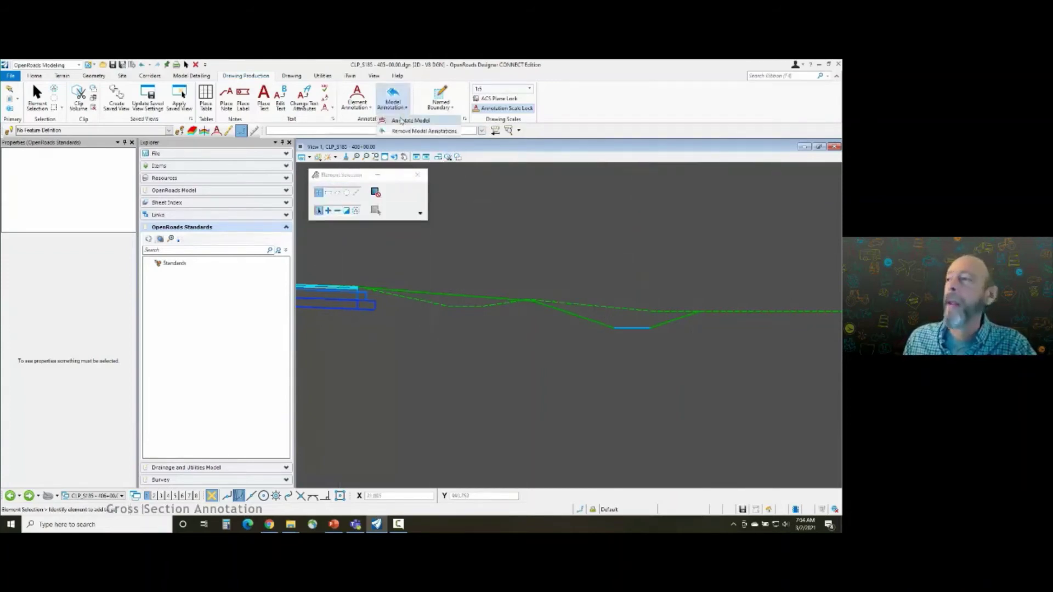
{"action": "left_click", "coordinate": [401, 121]}
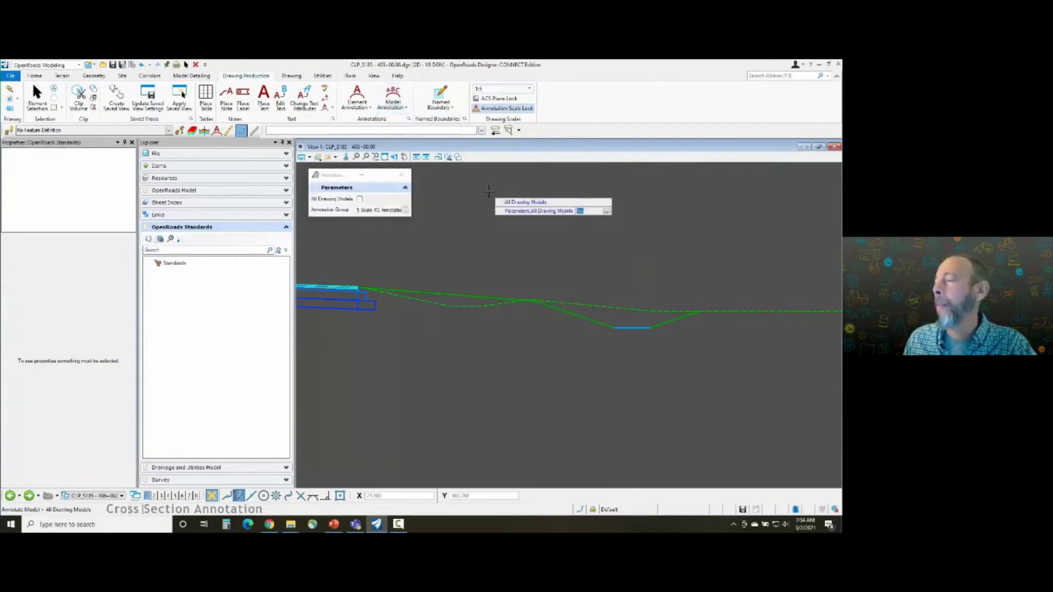
{"action": "left_click", "coordinate": [488, 191]}
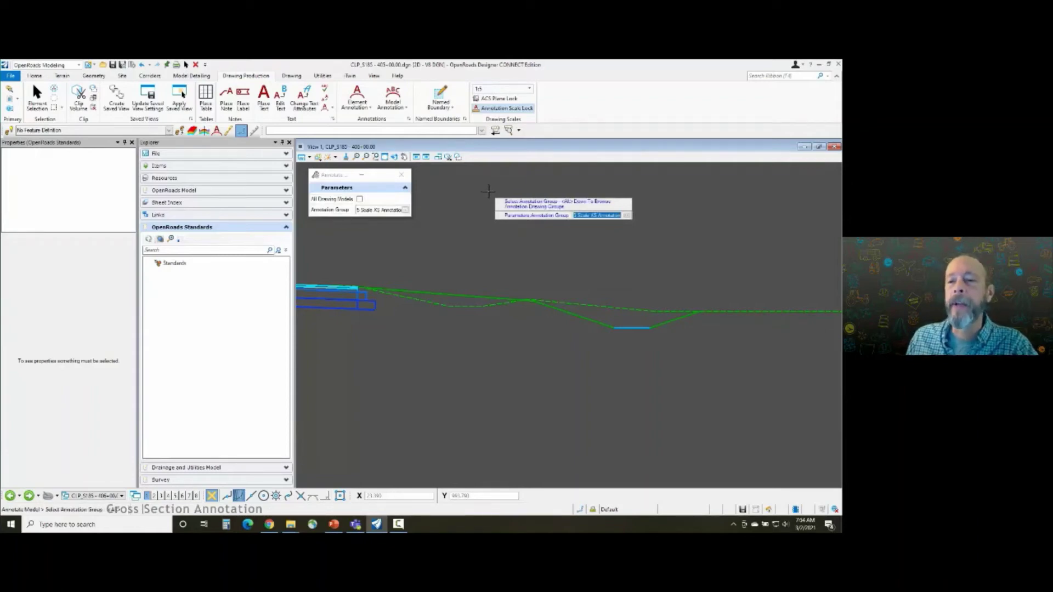
{"action": "left_click", "coordinate": [488, 191]}
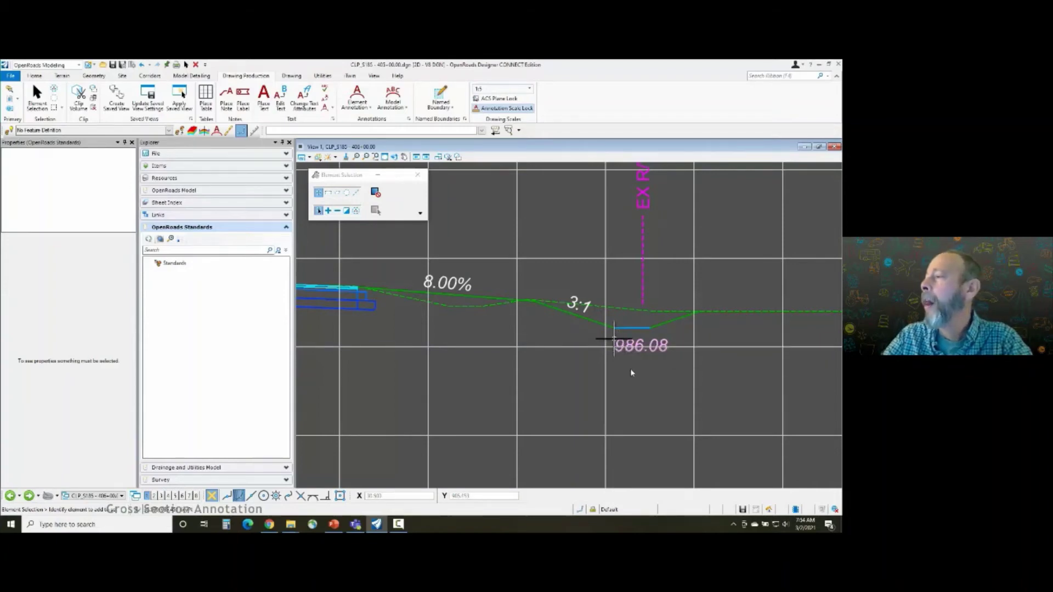
{"action": "left_click", "coordinate": [639, 342]}
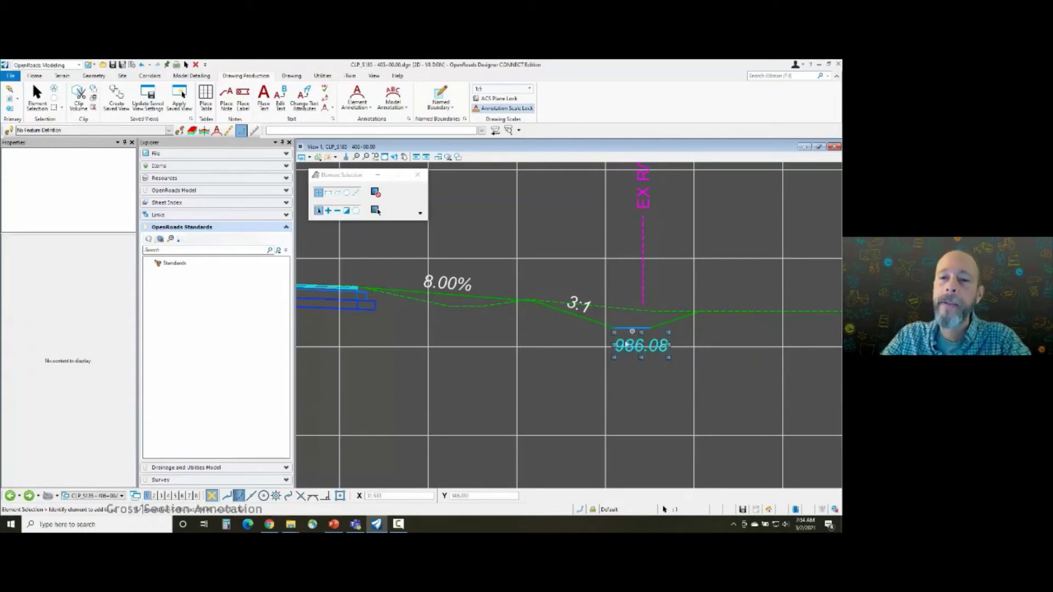
{"action": "left_click", "coordinate": [619, 319]}
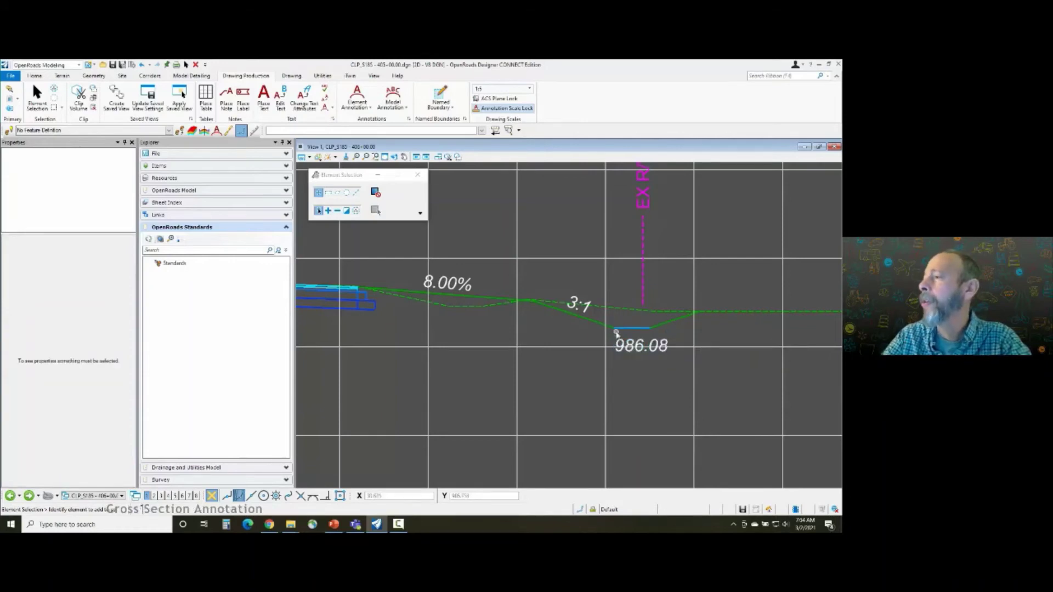
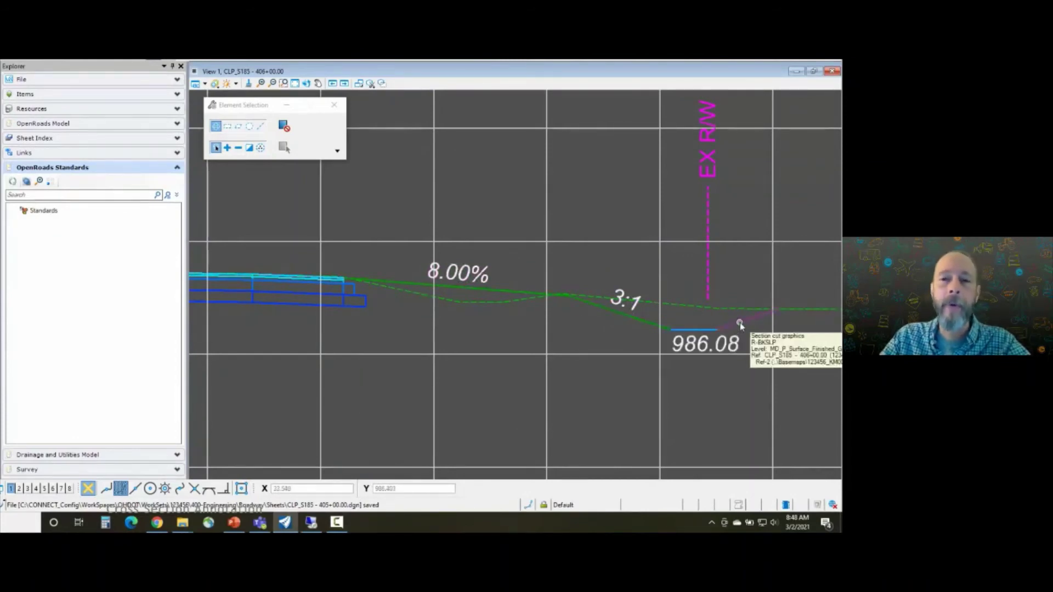
Step: Examine the slope annotations across the section at station 406+00.00, from the right ditch over the pavement to the left side
{"action": "scroll", "coordinate": [390, 322], "scroll_direction": "down", "scroll_amount": 2}
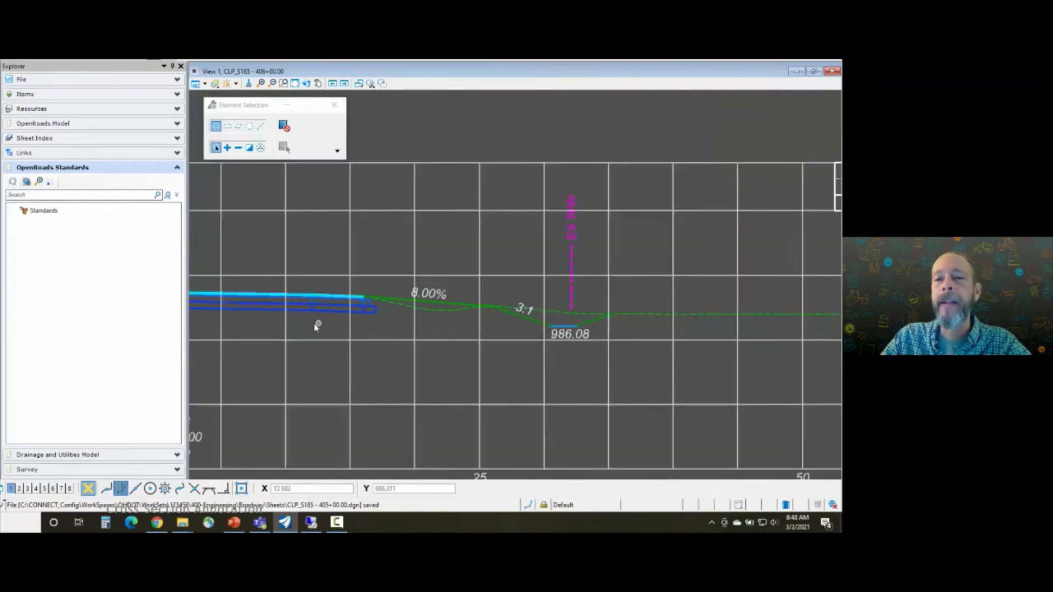
{"action": "middle_click_drag", "start_coordinate": [317, 326], "coordinate": [618, 315]}
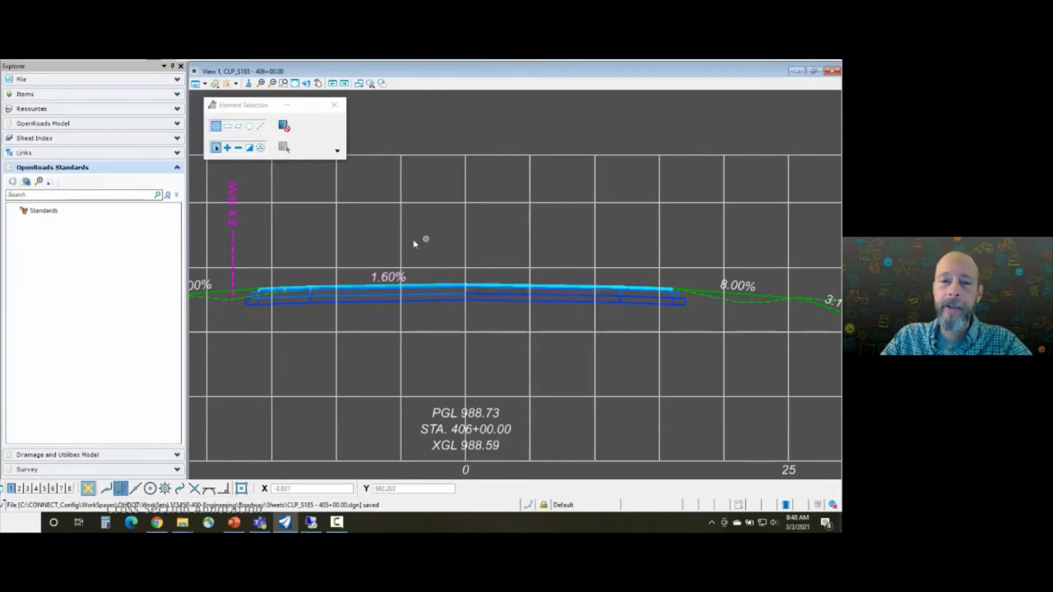
{"action": "middle_click_drag", "start_coordinate": [307, 244], "coordinate": [543, 233]}
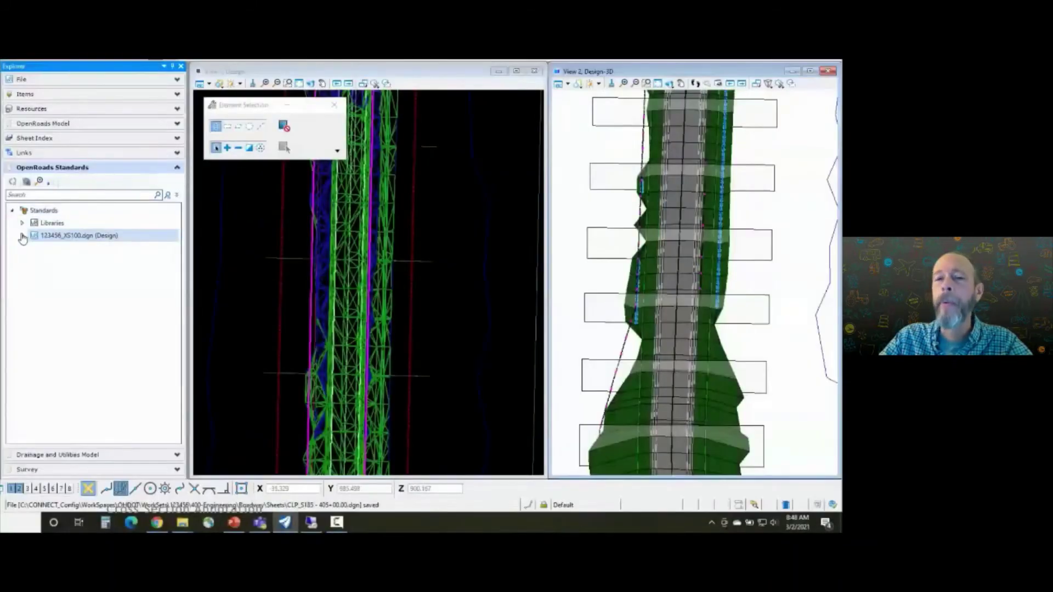
Step: Reopen the Manage Annotations dialog for the 5 Scale XS Annotation group from the 123456_XS100.dgn standards
{"action": "left_click", "coordinate": [23, 236]}
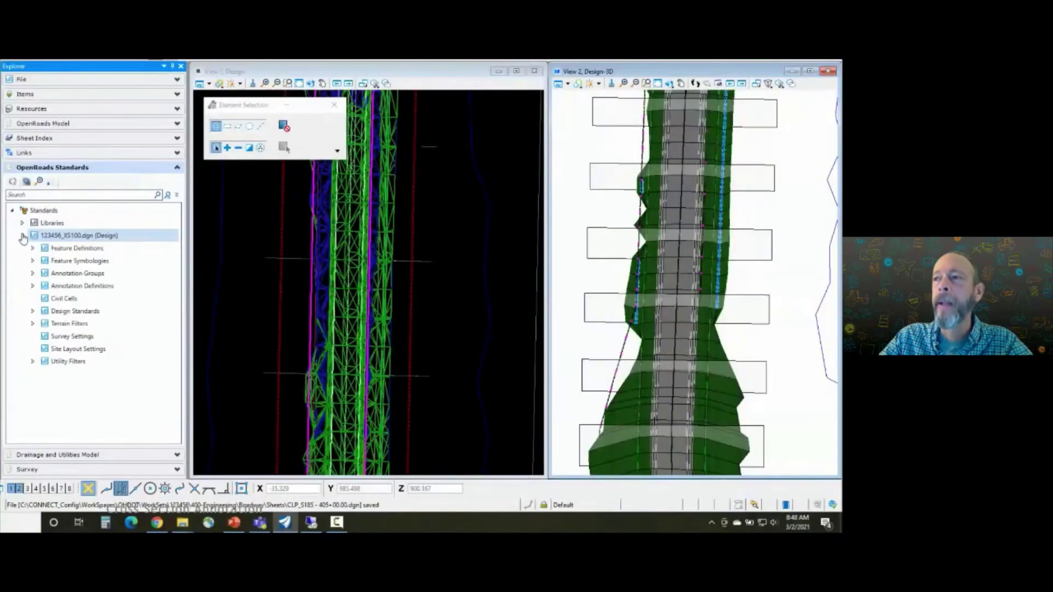
{"action": "left_click", "coordinate": [33, 273]}
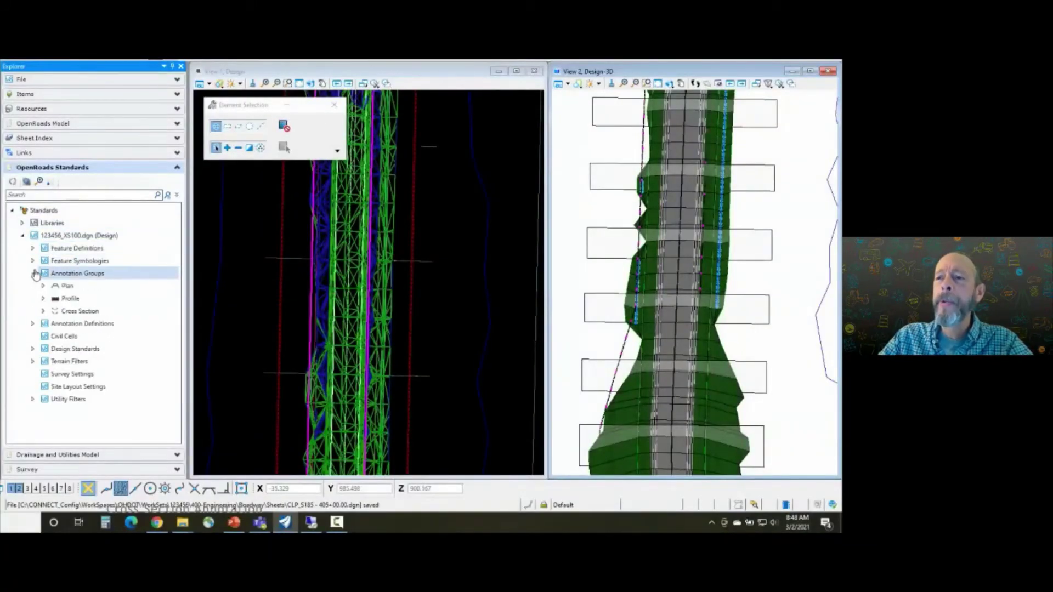
{"action": "left_click", "coordinate": [44, 311]}
{"action": "left_click", "coordinate": [54, 323]}
{"action": "left_click", "coordinate": [109, 336]}
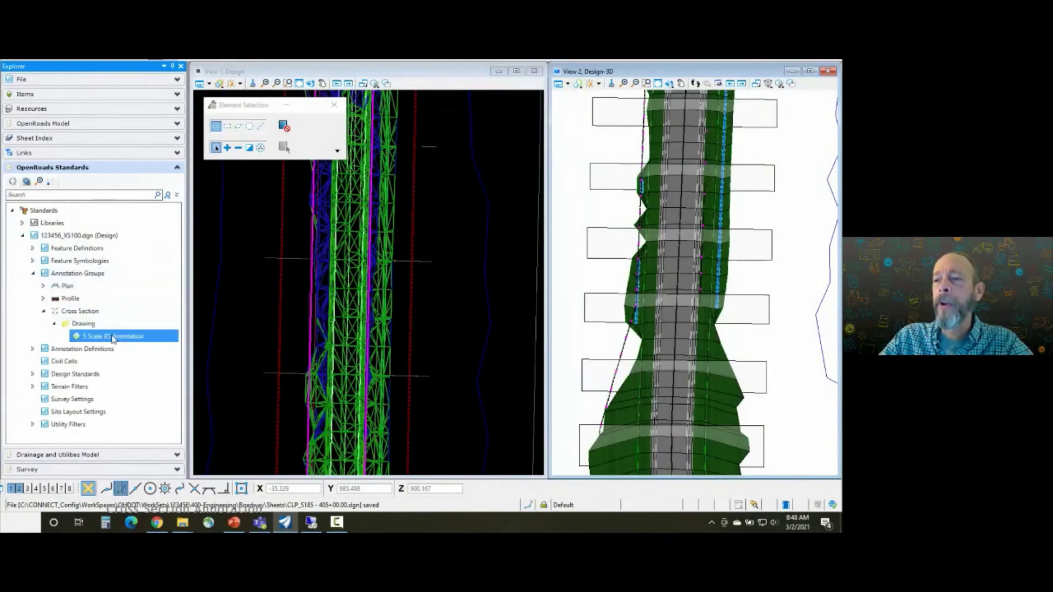
{"action": "right_click", "coordinate": [126, 337]}
{"action": "left_click", "coordinate": [140, 341]}
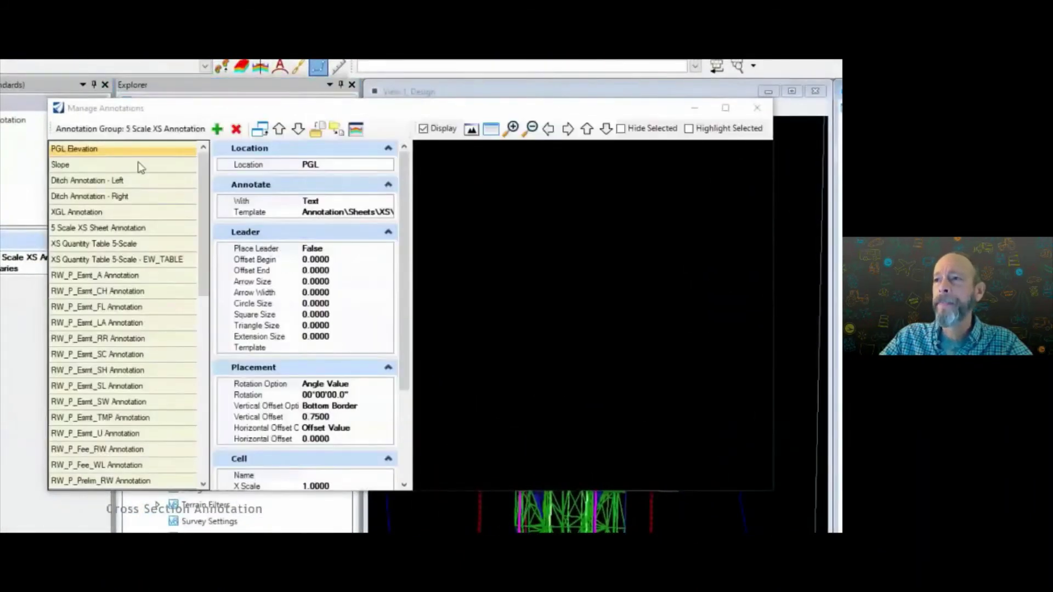
Step: Show the Slope annotation's properties and view the types of new annotation that can be added, including Linear Annotation
{"action": "left_click", "coordinate": [90, 166]}
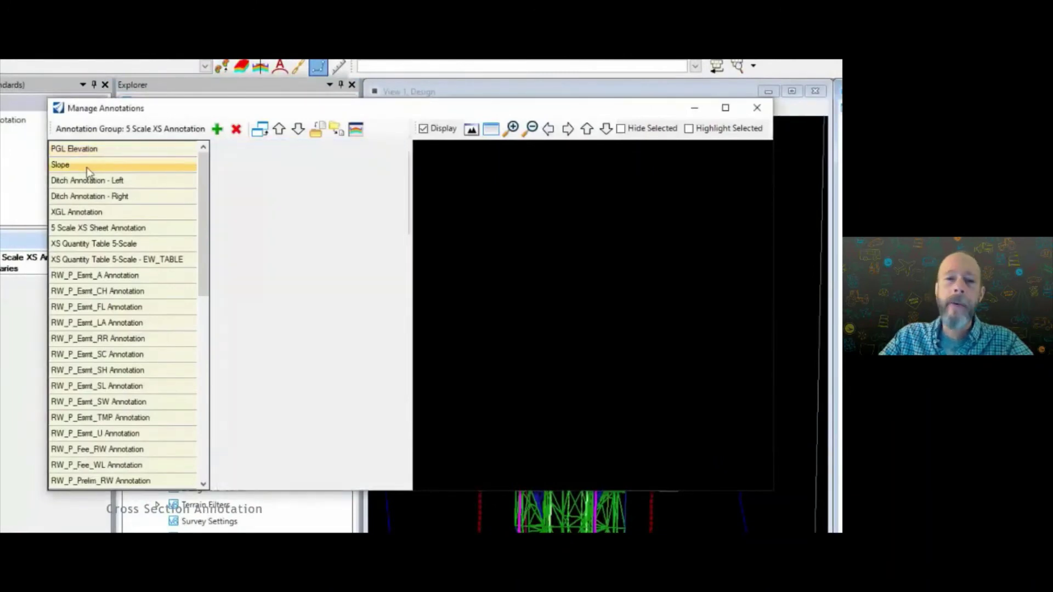
{"action": "left_click", "coordinate": [217, 129]}
{"action": "mouse_move", "coordinate": [159, 129]}
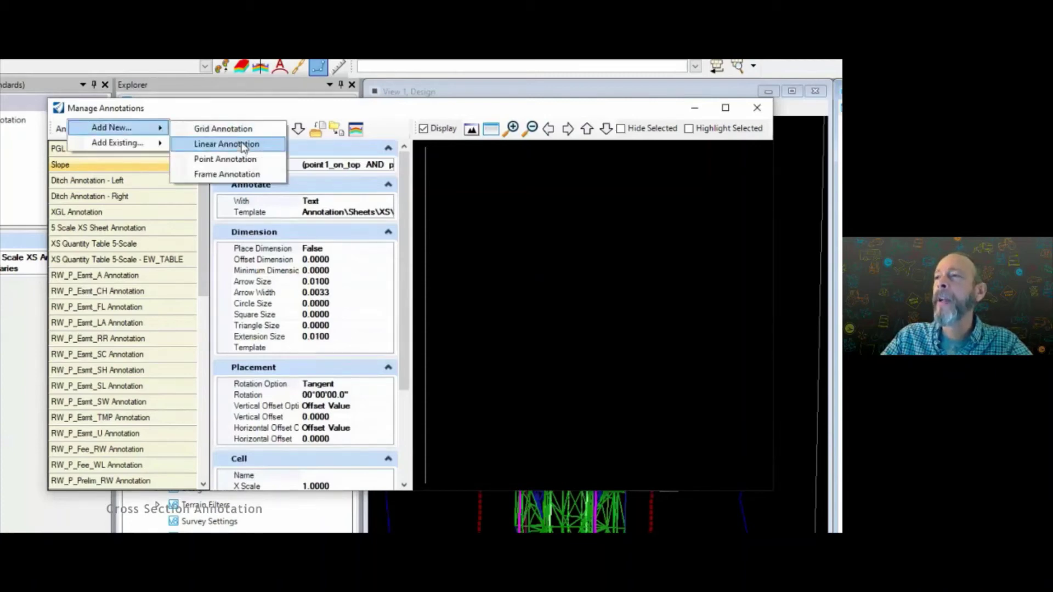
Step: Open the location filter of the Slope annotation and view the choices for which segments are filtered, keeping Use all segments
{"action": "left_click", "coordinate": [249, 113]}
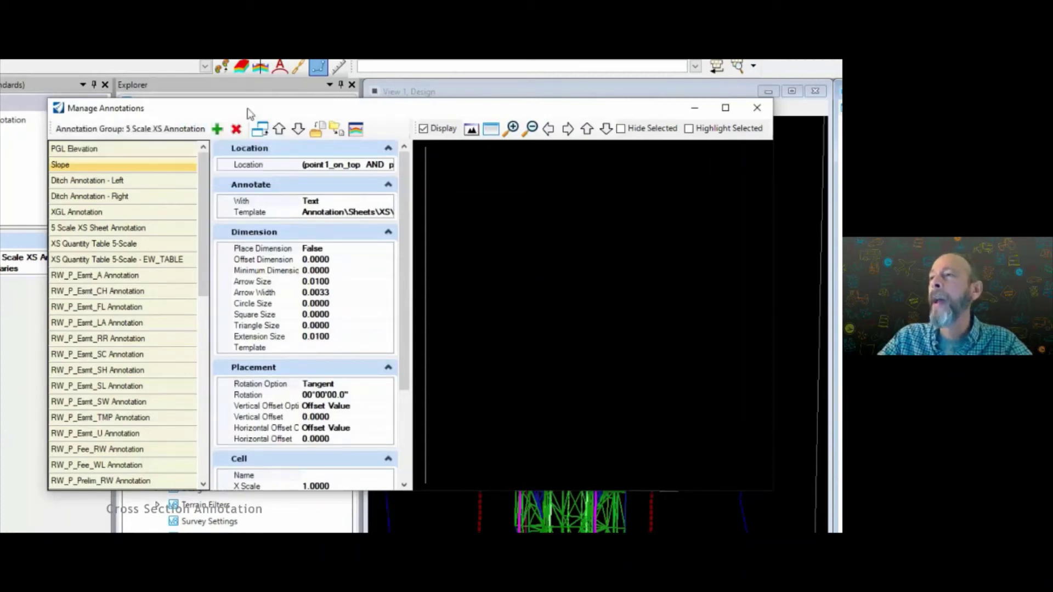
{"action": "left_click", "coordinate": [349, 165]}
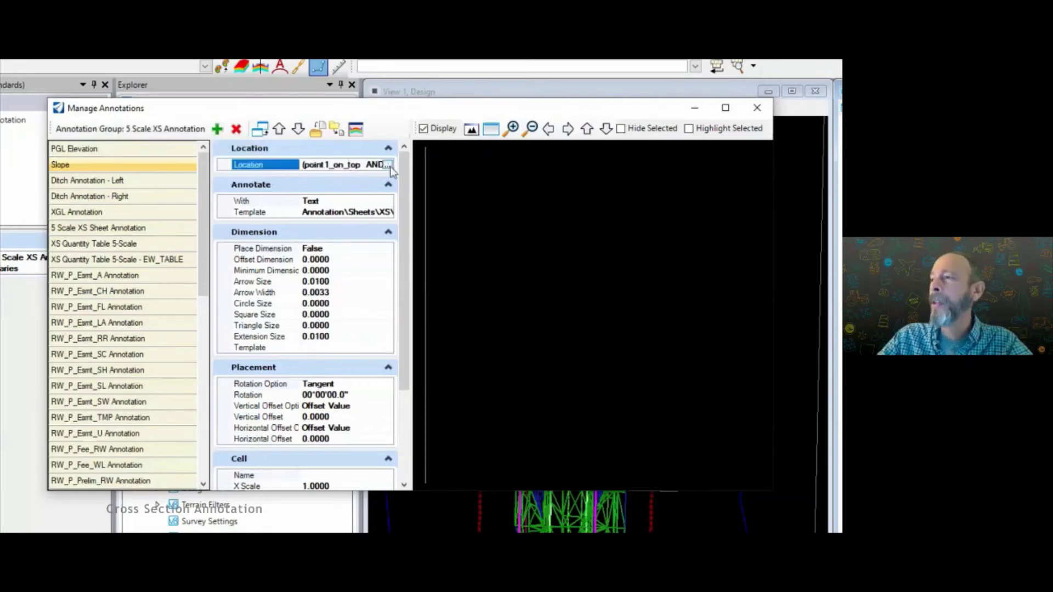
{"action": "left_click", "coordinate": [387, 165]}
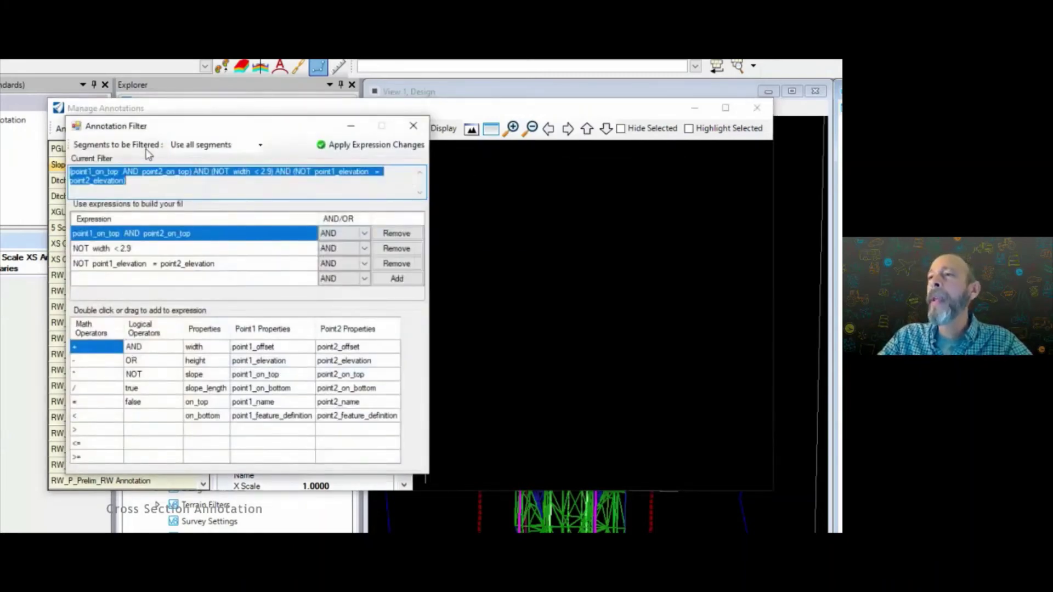
{"action": "left_click", "coordinate": [262, 146]}
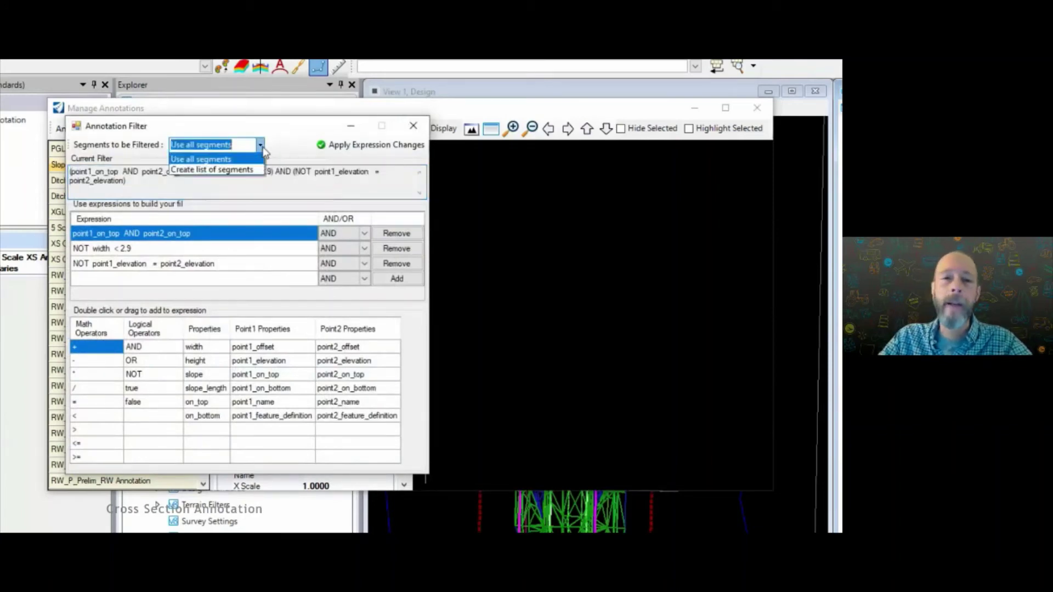
{"action": "left_click", "coordinate": [277, 136]}
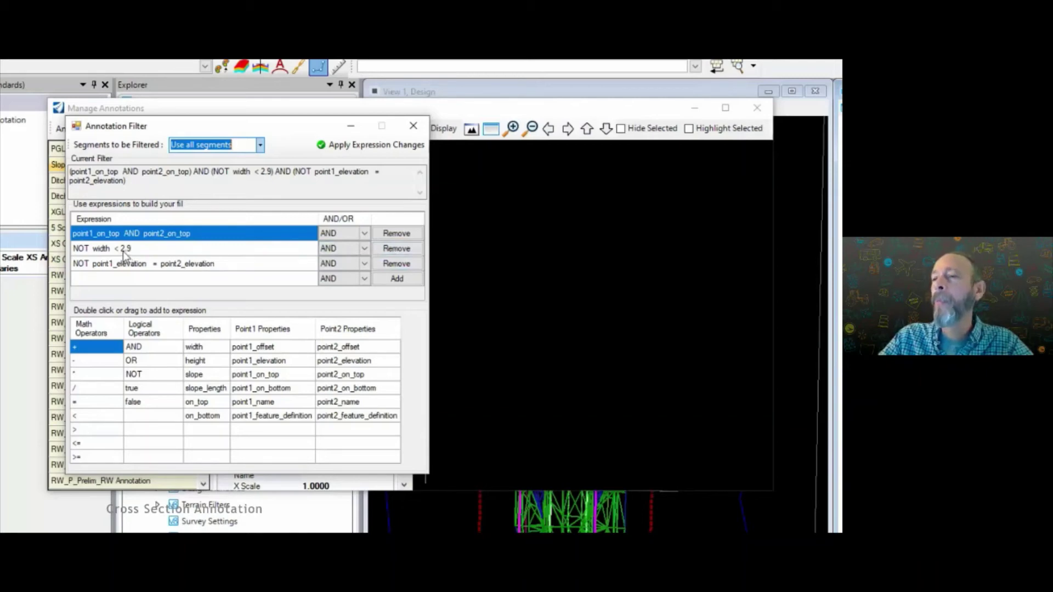
Step: Remove the NOT width < 2.9 expression from the Slope filter, apply the expression changes and close Manage Annotations
{"action": "left_click", "coordinate": [398, 250]}
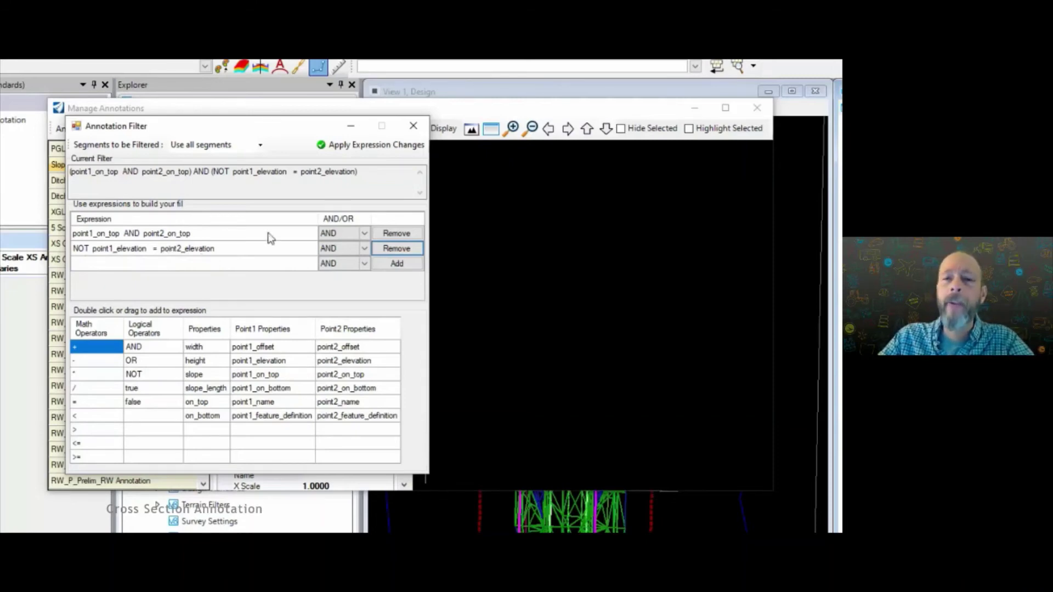
{"action": "left_click", "coordinate": [357, 151]}
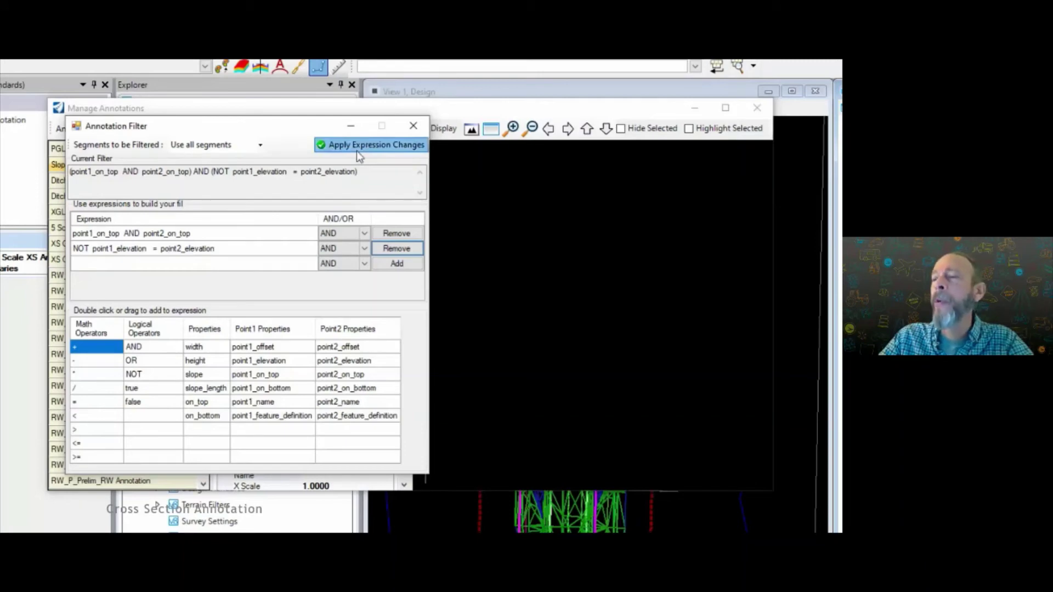
{"action": "left_click", "coordinate": [419, 127]}
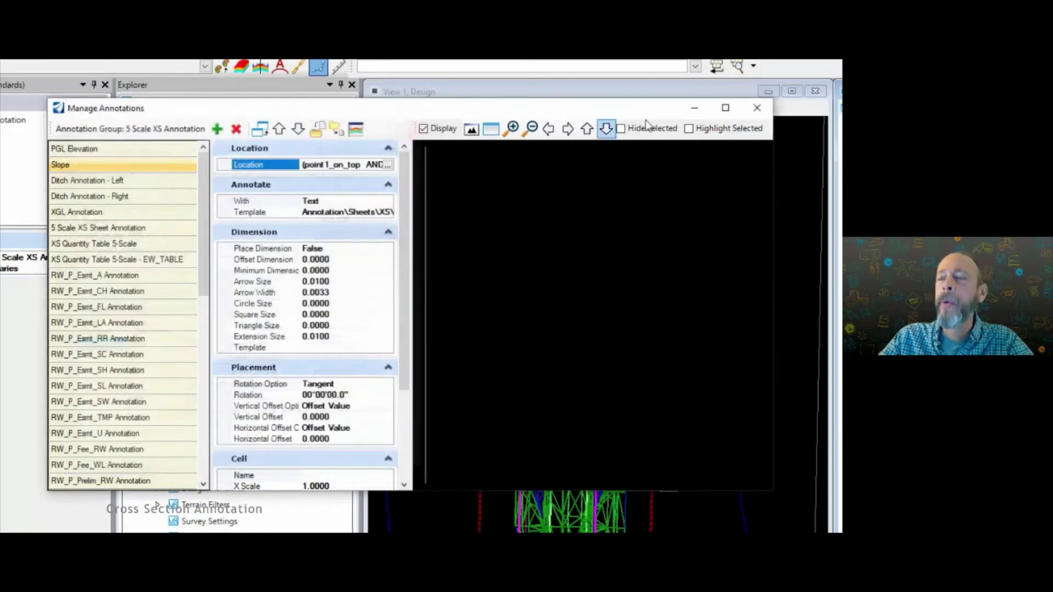
{"action": "left_click", "coordinate": [757, 108]}
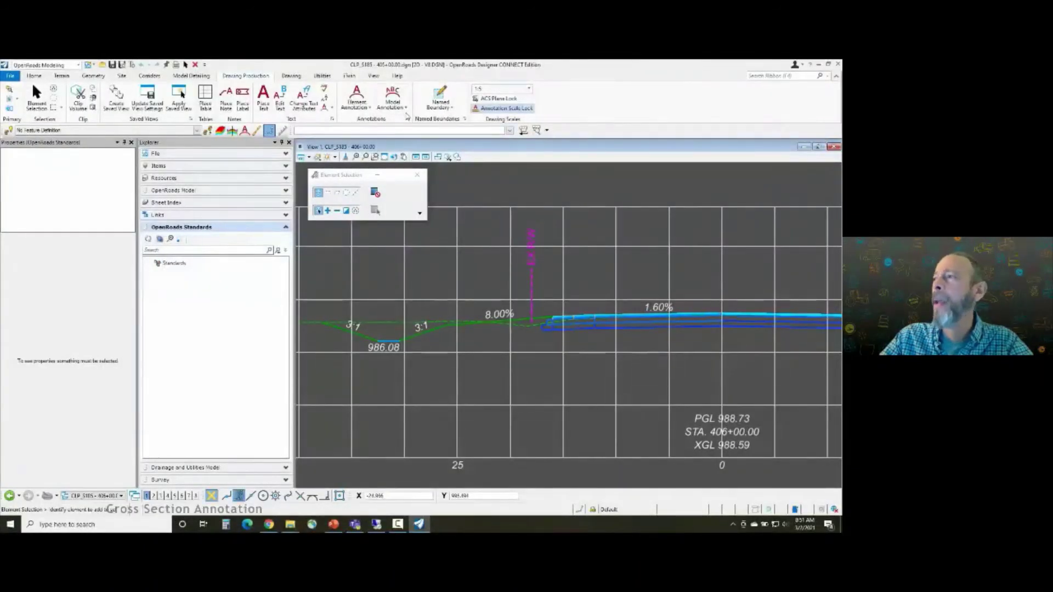
Step: Remove the existing annotation from the current drawing model and annotate it again with the 5 Scale XS Annotation group
{"action": "left_click", "coordinate": [400, 106]}
{"action": "left_click", "coordinate": [408, 130]}
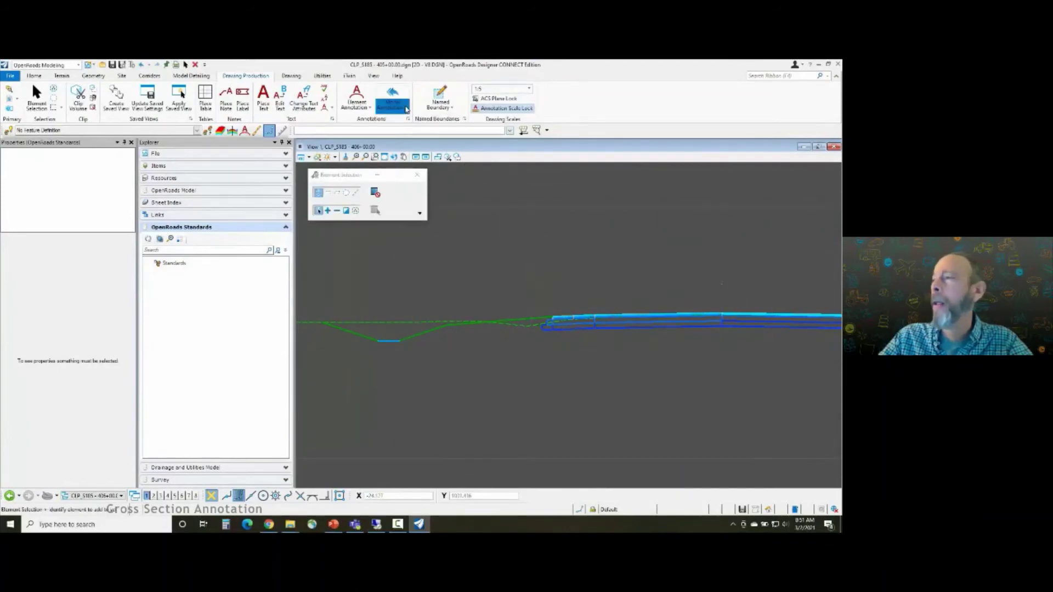
{"action": "left_click", "coordinate": [393, 104]}
{"action": "left_click", "coordinate": [416, 126]}
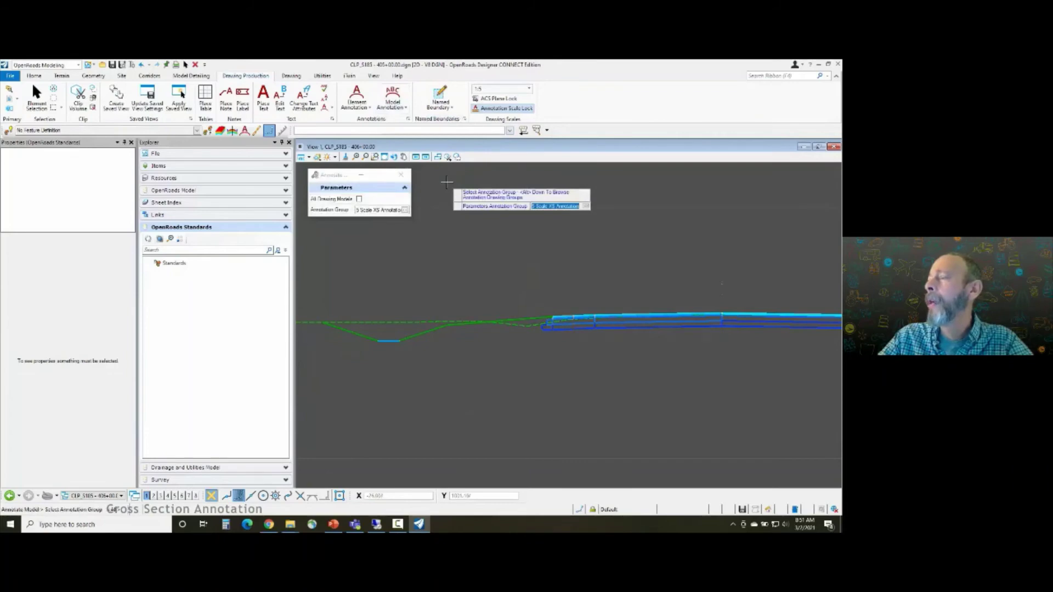
{"action": "left_click", "coordinate": [447, 183]}
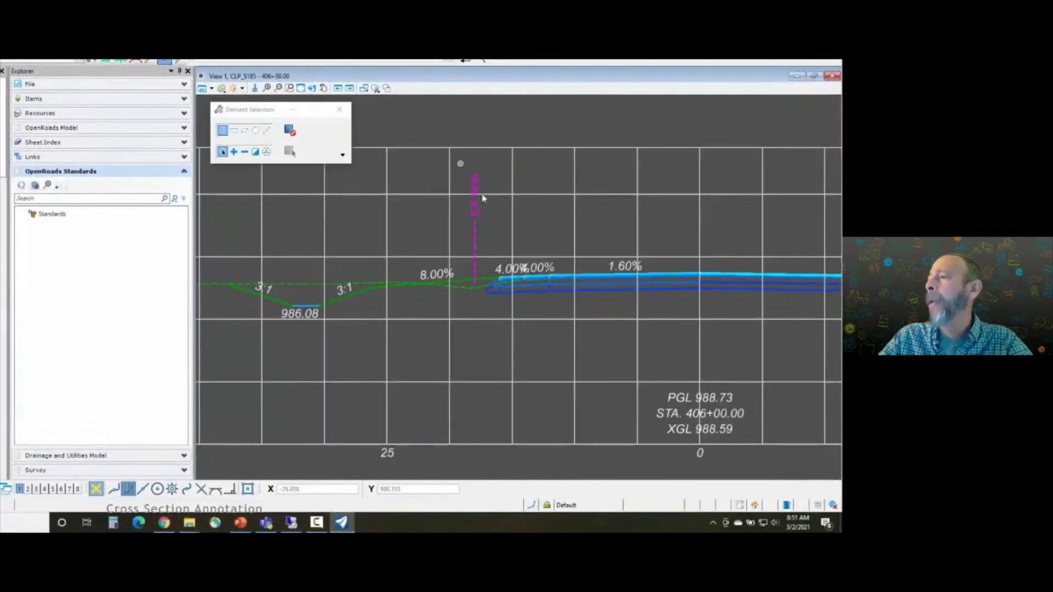
Step: Identify the overlapping 4.00% slope labels over the shoulder at station 406+00.00 and delete the one nearer the centerline
{"action": "scroll", "coordinate": [524, 277], "scroll_direction": "up", "scroll_amount": 4}
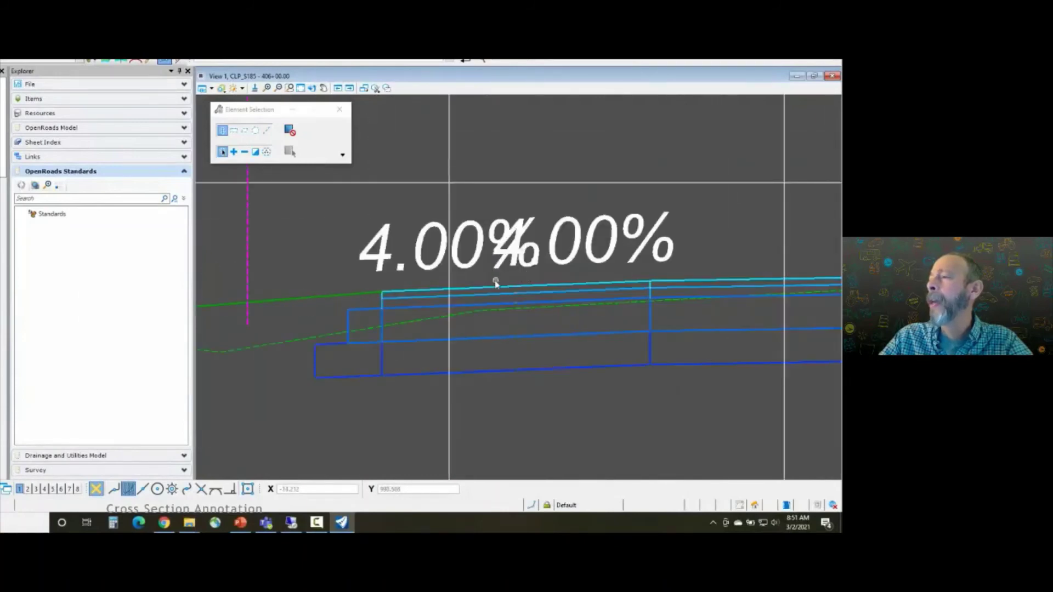
{"action": "mouse_move", "coordinate": [518, 289]}
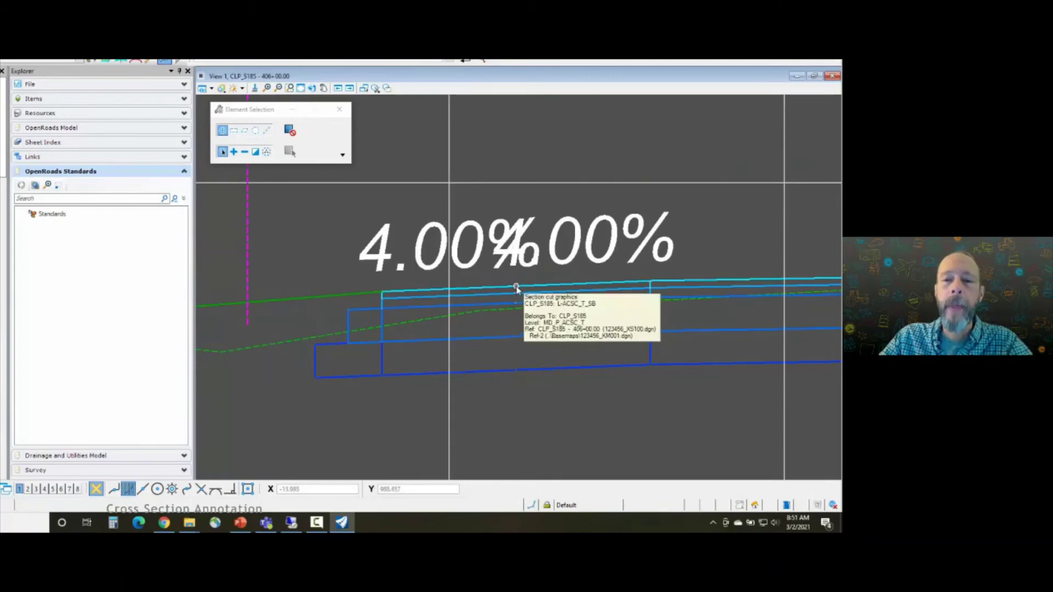
{"action": "left_click", "coordinate": [570, 245]}
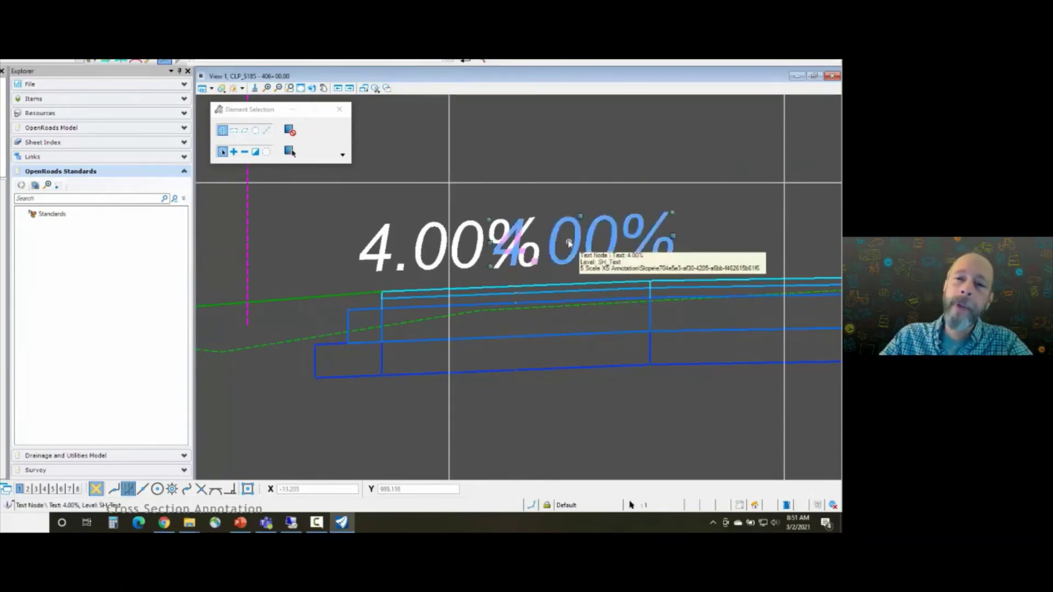
{"action": "left_click", "coordinate": [547, 158]}
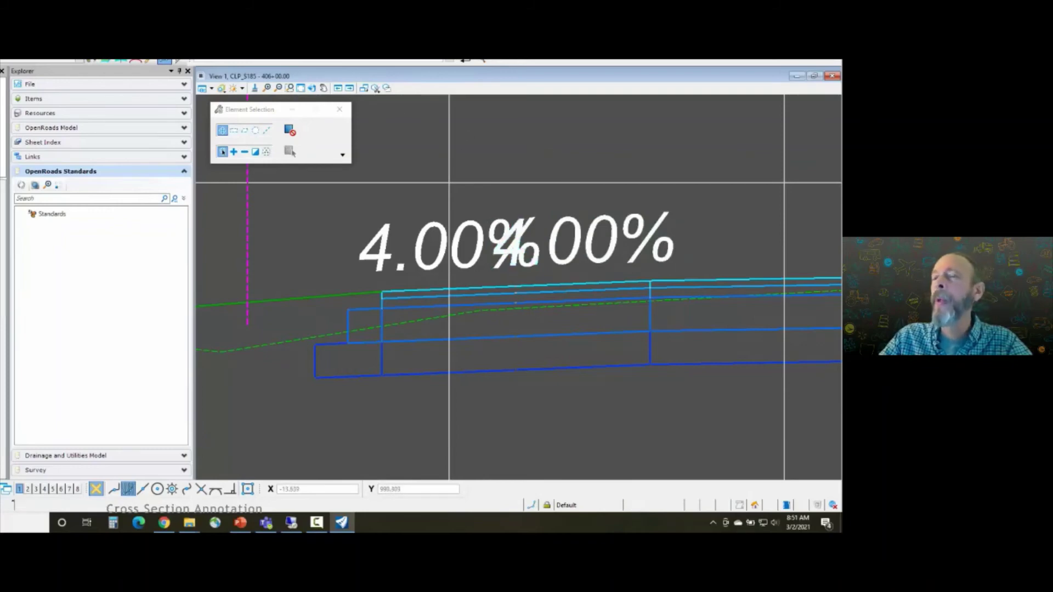
{"action": "key", "text": "Delete"}
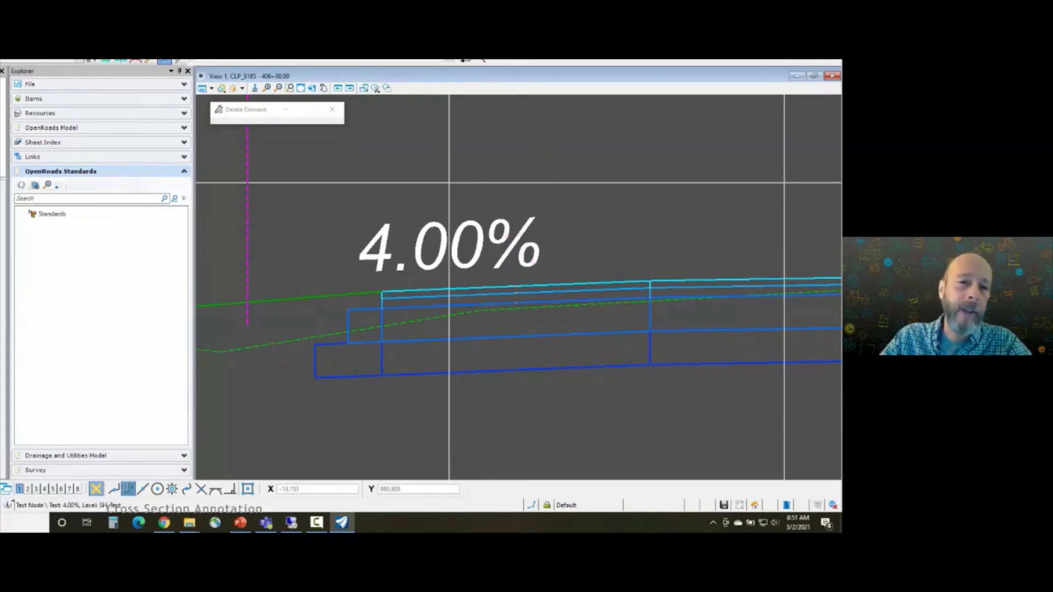
{"action": "key", "text": "Escape"}
Step: Move the remaining 4.00% slope label toward the centerline so it sits over the middle of the shoulder segment
{"action": "left_click", "coordinate": [387, 245]}
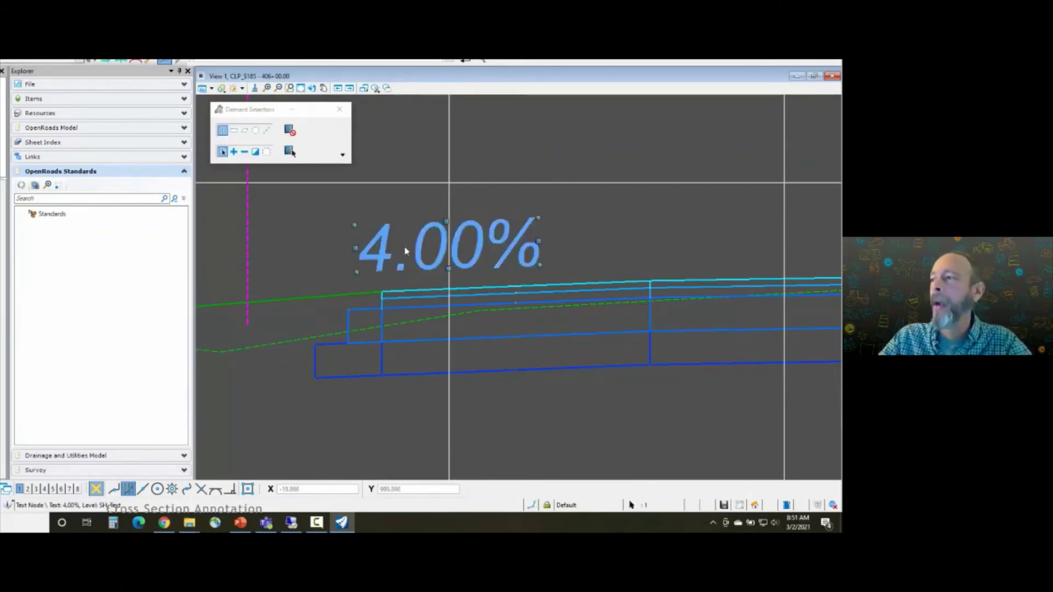
{"action": "left_click_drag", "start_coordinate": [406, 250], "coordinate": [461, 250]}
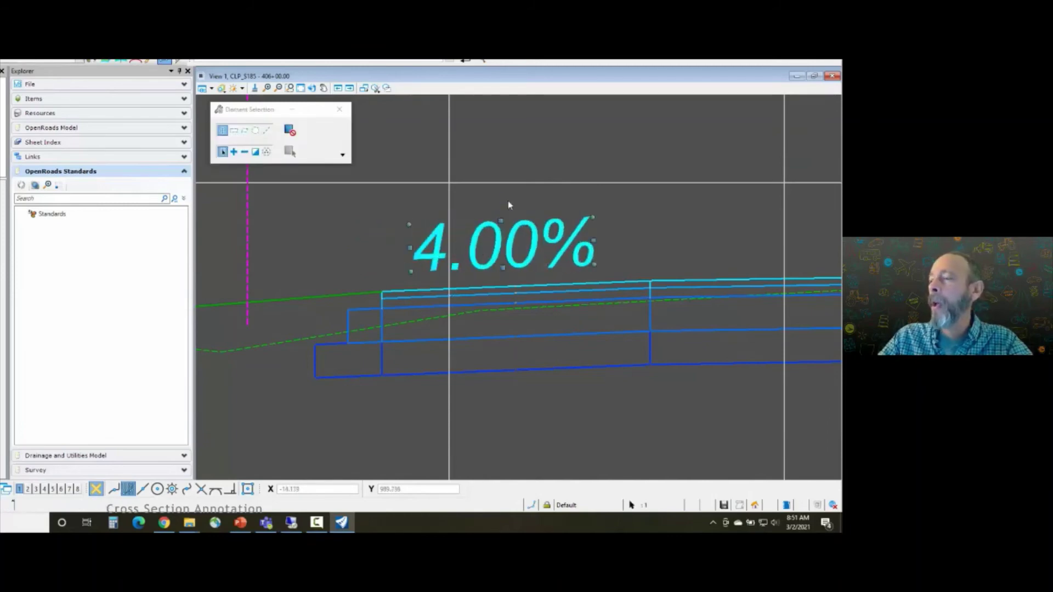
{"action": "left_click", "coordinate": [509, 204]}
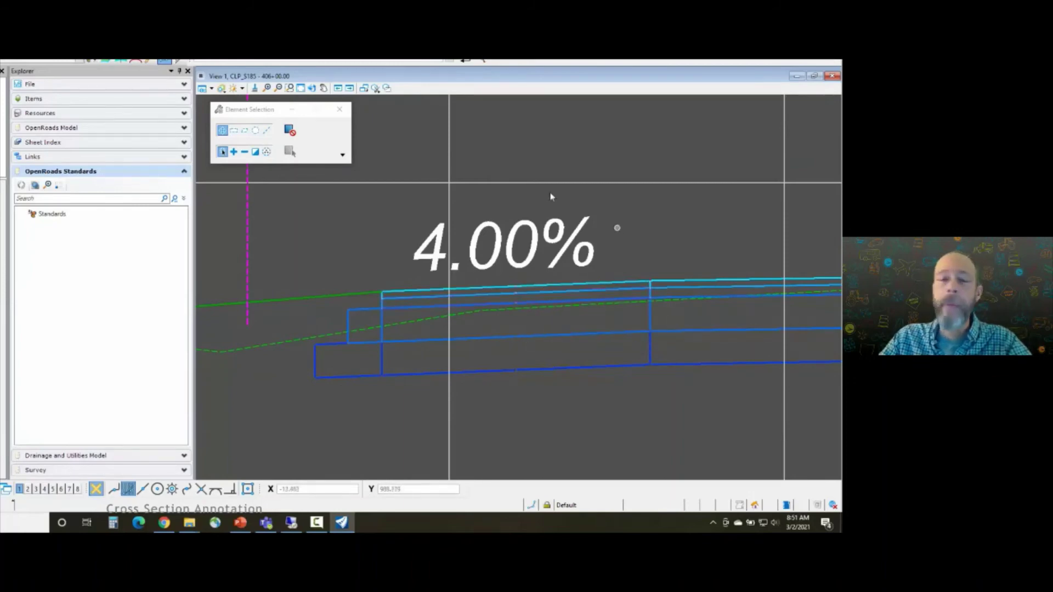
{"action": "scroll", "coordinate": [620, 201], "scroll_direction": "down", "scroll_amount": 2}
{"action": "scroll", "coordinate": [658, 191], "scroll_direction": "down", "scroll_amount": 2}
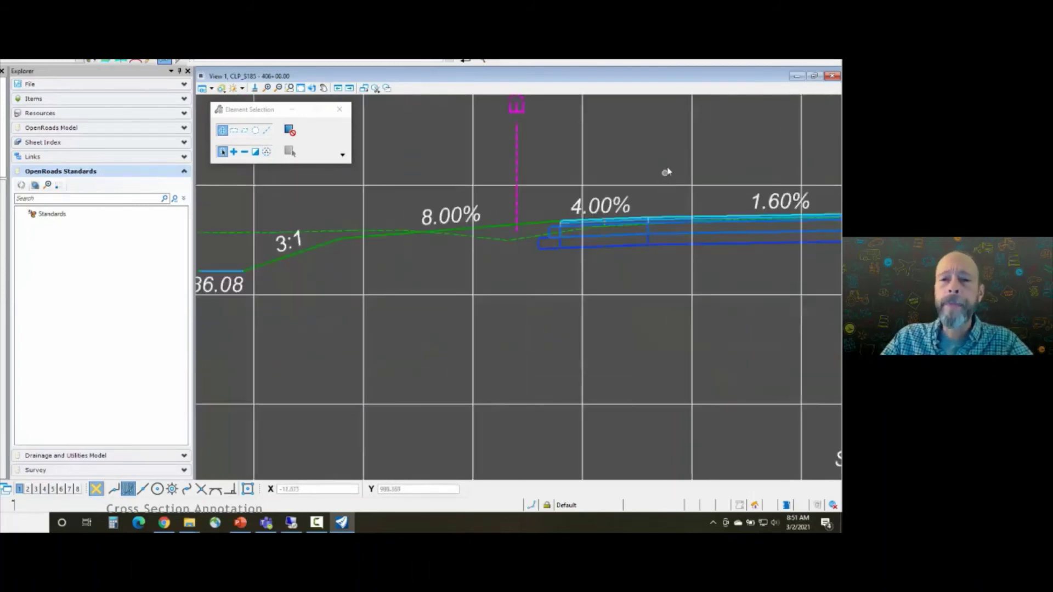
{"action": "left_click_drag", "start_coordinate": [665, 170], "coordinate": [647, 255], "text": "shift"}
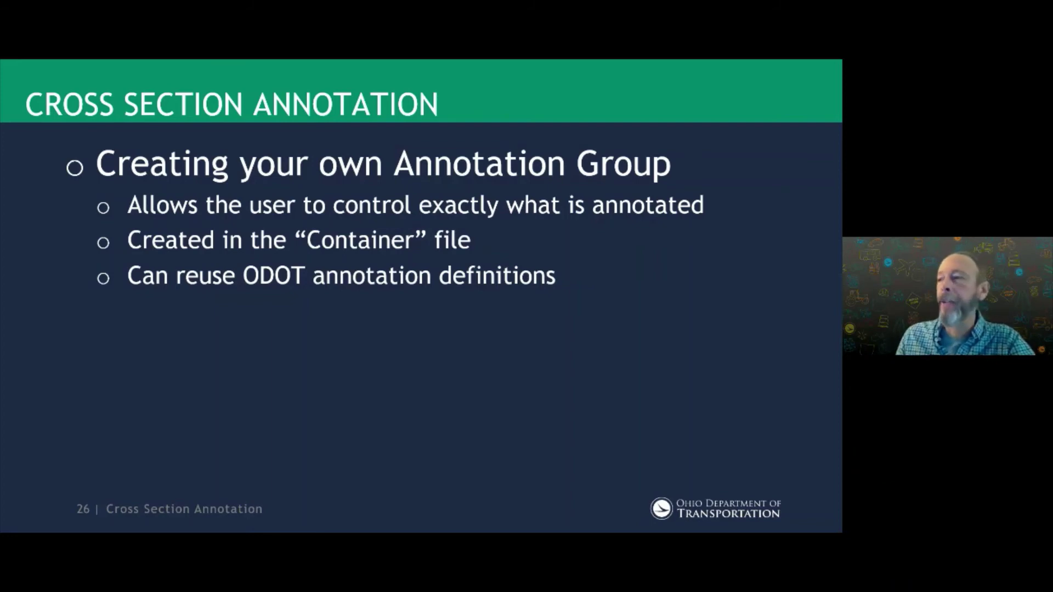
Step: Switch back to the 123456_XS100.dgn container file and create a cross section drawing annotation group named My XS Annotation
{"action": "key", "text": "alt+Tab"}
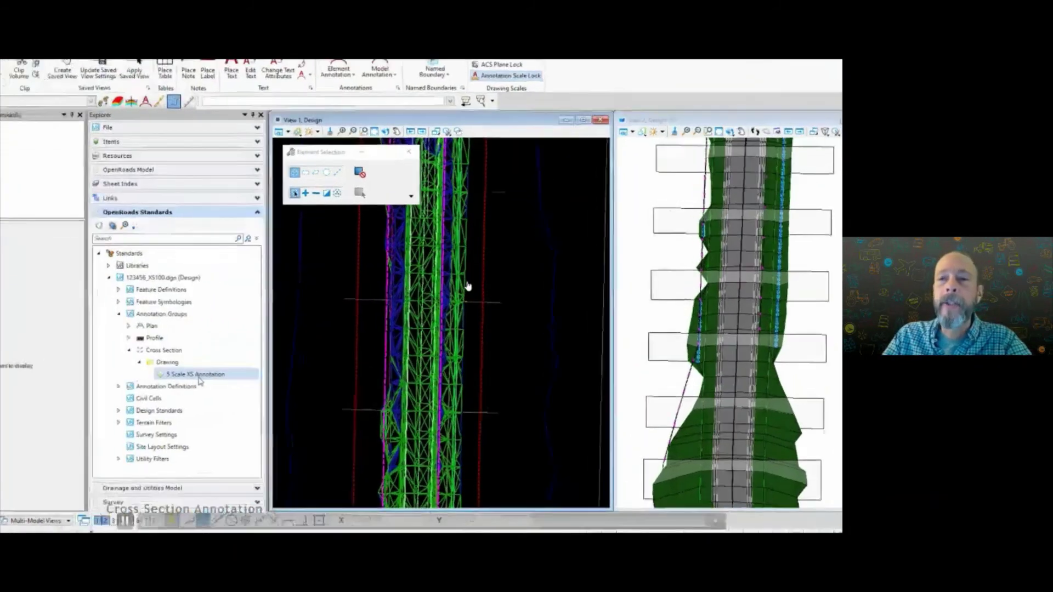
{"action": "left_click", "coordinate": [198, 378]}
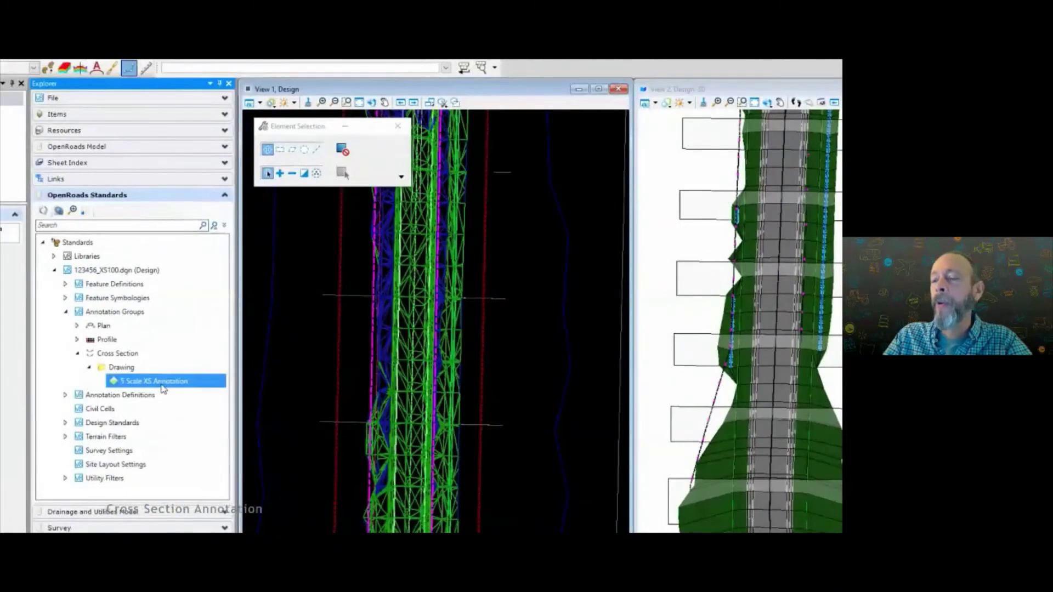
{"action": "right_click", "coordinate": [164, 387]}
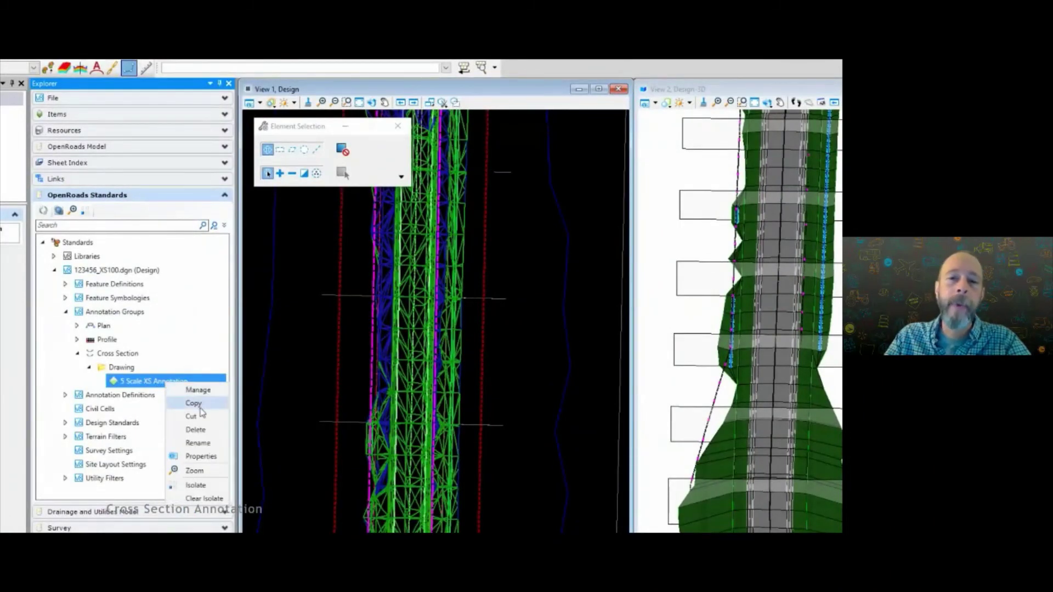
{"action": "left_click", "coordinate": [126, 369]}
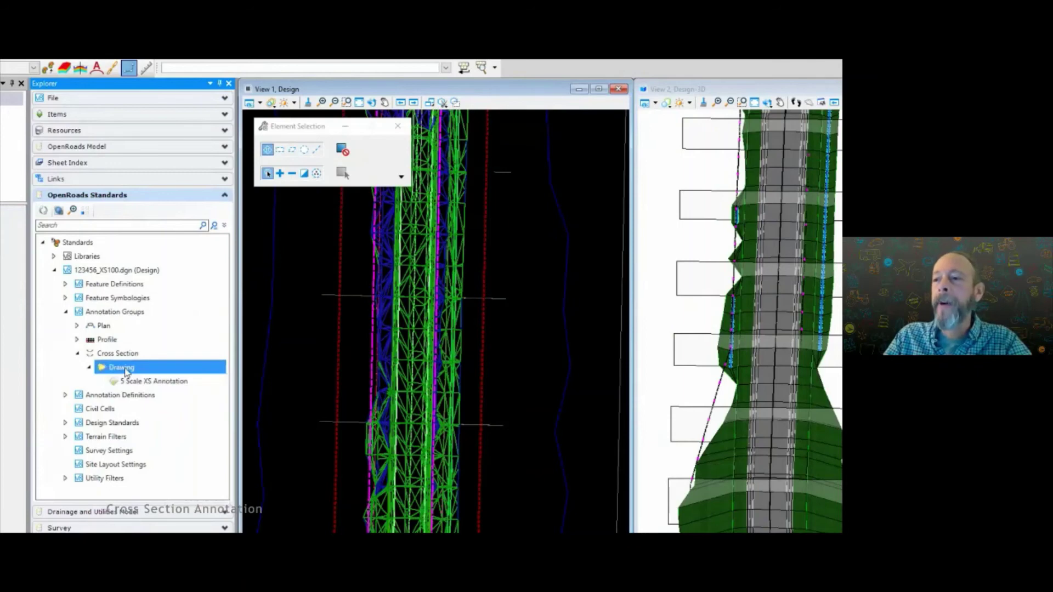
{"action": "right_click", "coordinate": [126, 370]}
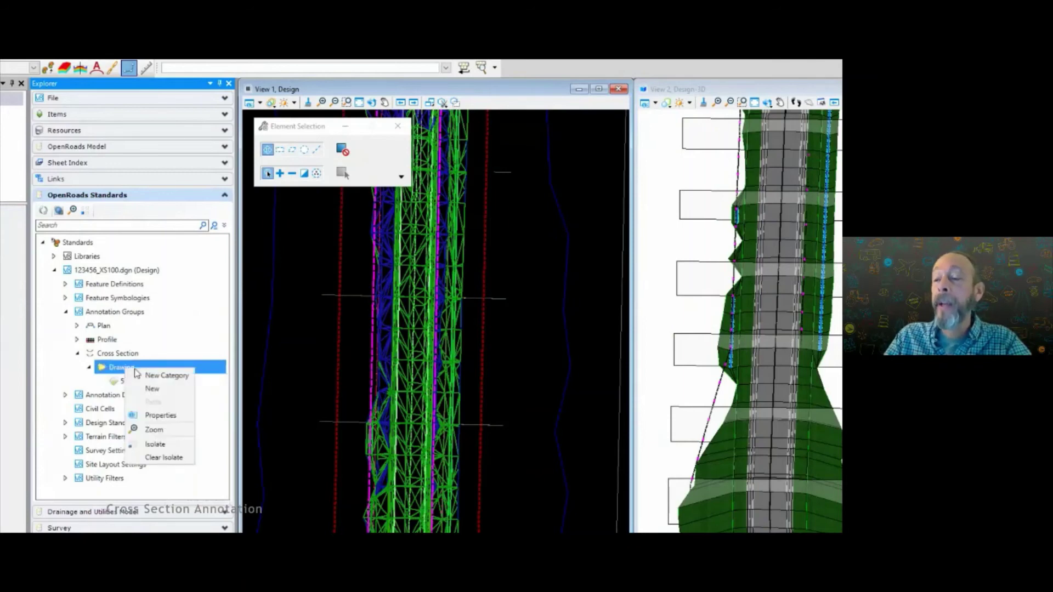
{"action": "left_click", "coordinate": [154, 389]}
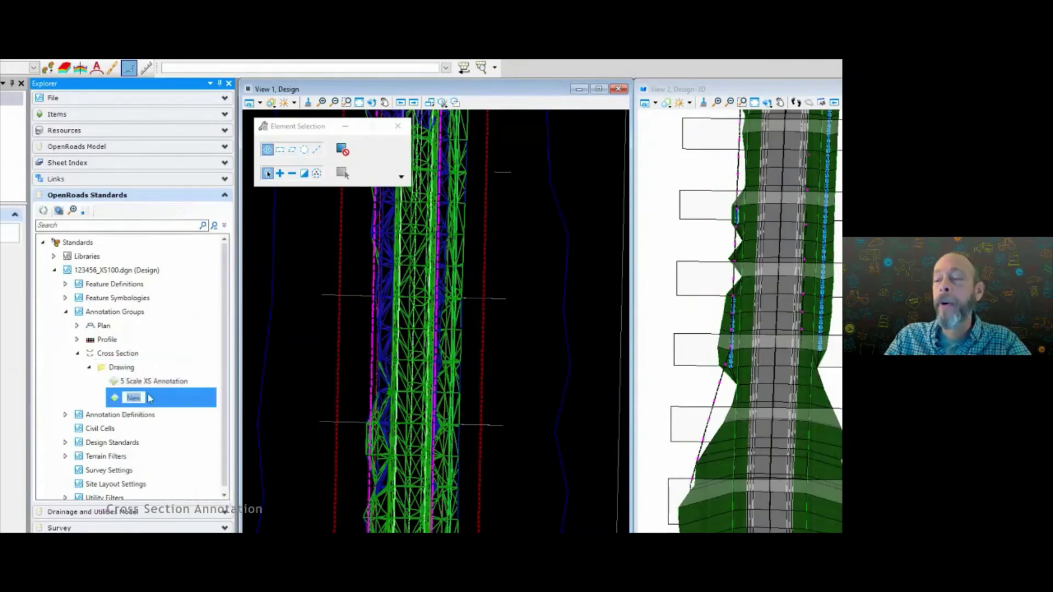
{"action": "type", "text": "My"}
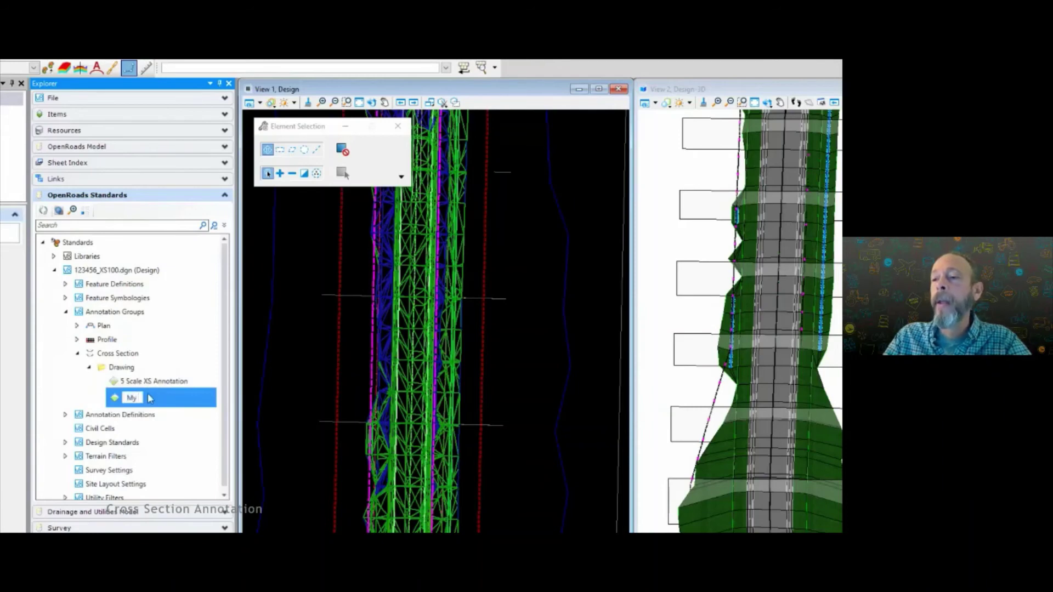
{"action": "type", "text": " XS Dgn"}
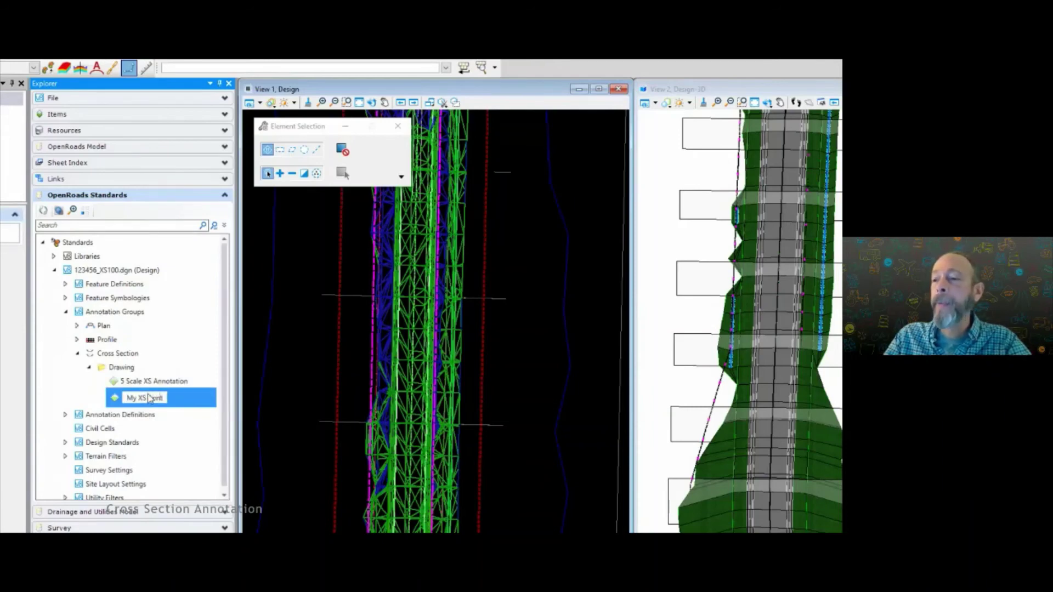
{"action": "type", "text": "otation"}
{"action": "key", "text": "Return"}
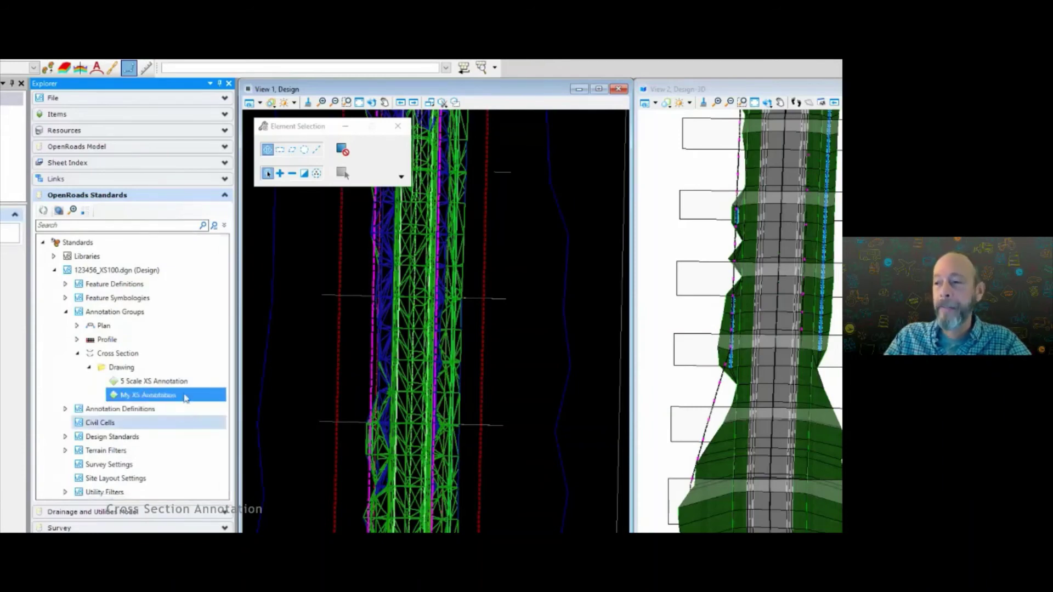
Step: Open the My XS Annotation group for management and add the existing PGL Elevation cross section drawing annotation
{"action": "right_click", "coordinate": [173, 396]}
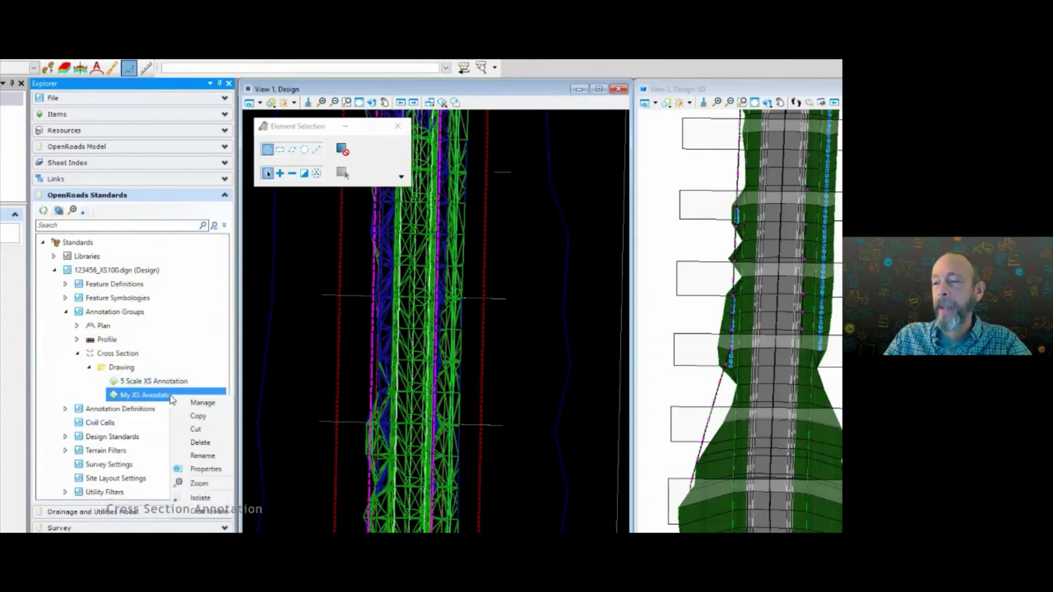
{"action": "left_click", "coordinate": [200, 403]}
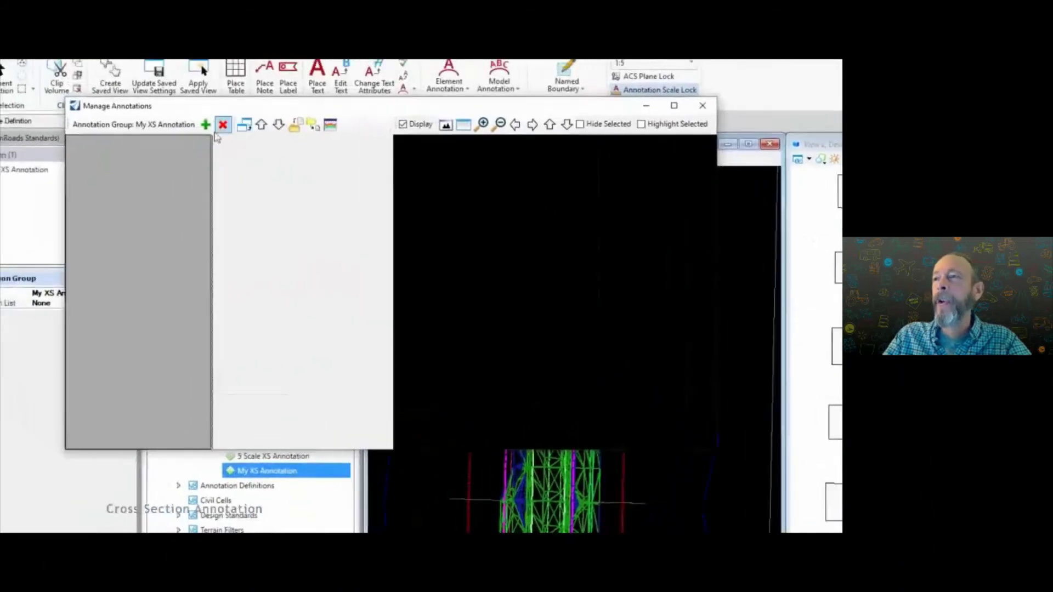
{"action": "left_click", "coordinate": [207, 125]}
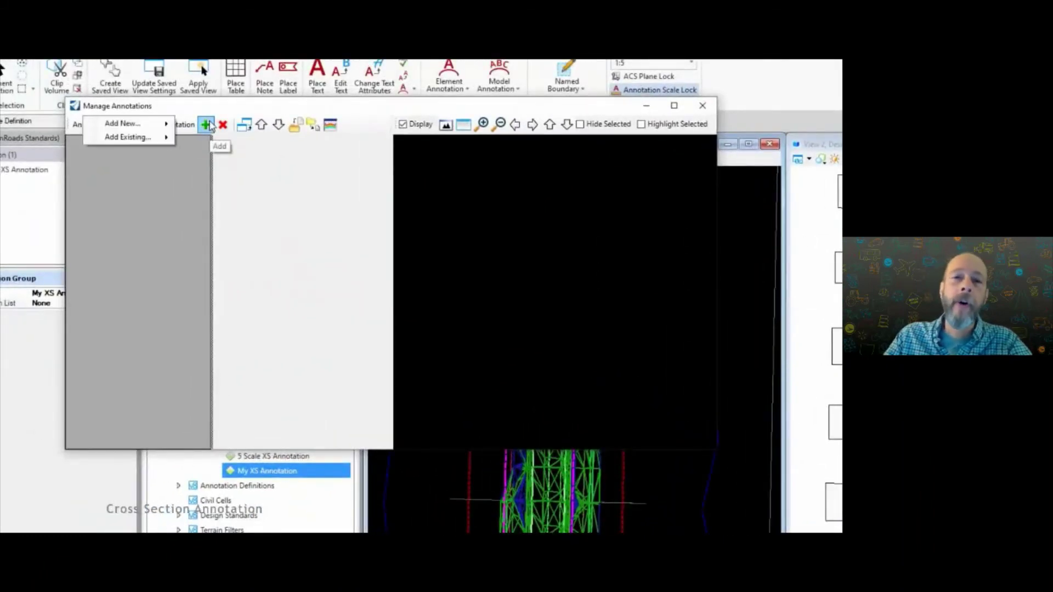
{"action": "mouse_move", "coordinate": [172, 127]}
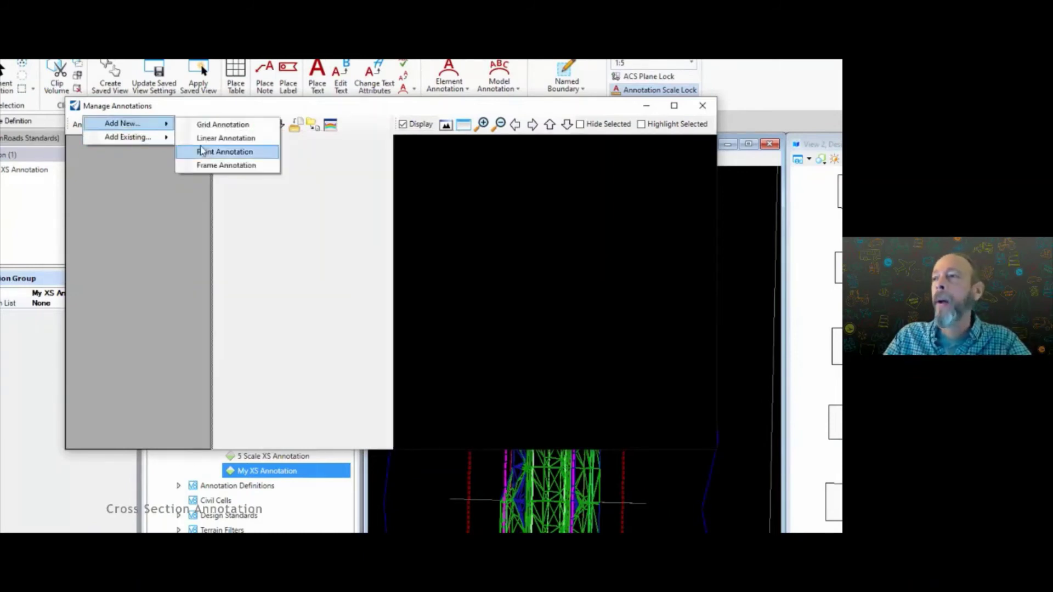
{"action": "left_click", "coordinate": [203, 147]}
{"action": "left_click", "coordinate": [205, 125]}
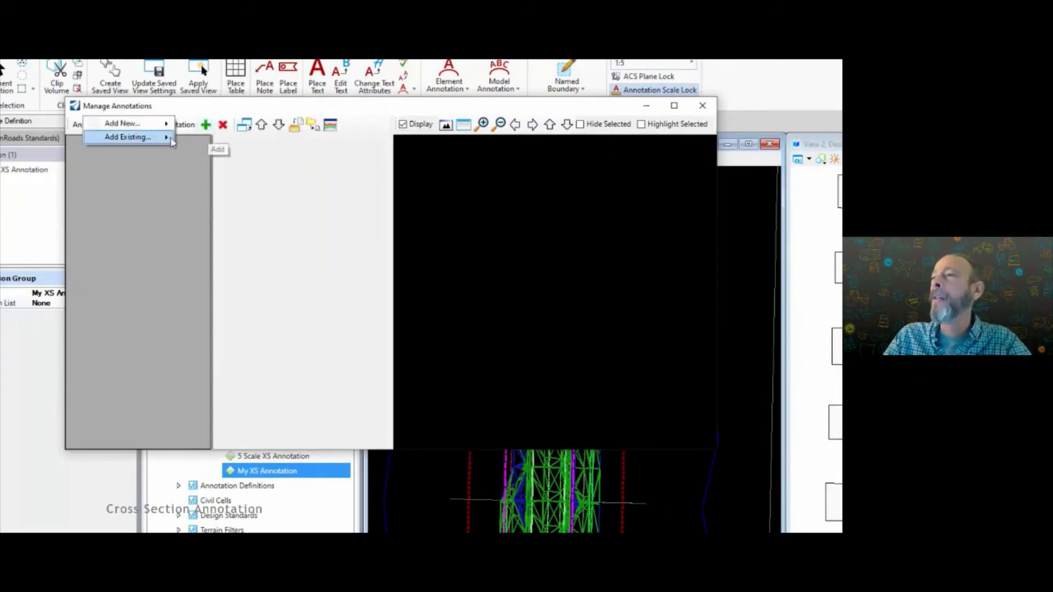
{"action": "mouse_move", "coordinate": [165, 138]}
{"action": "left_click", "coordinate": [202, 148]}
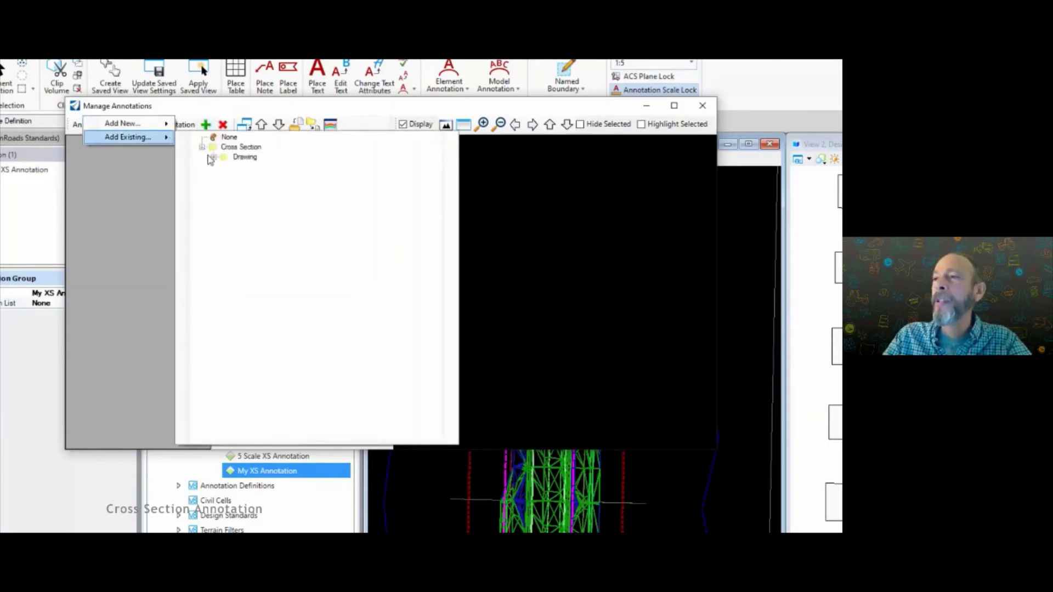
{"action": "left_click", "coordinate": [211, 156]}
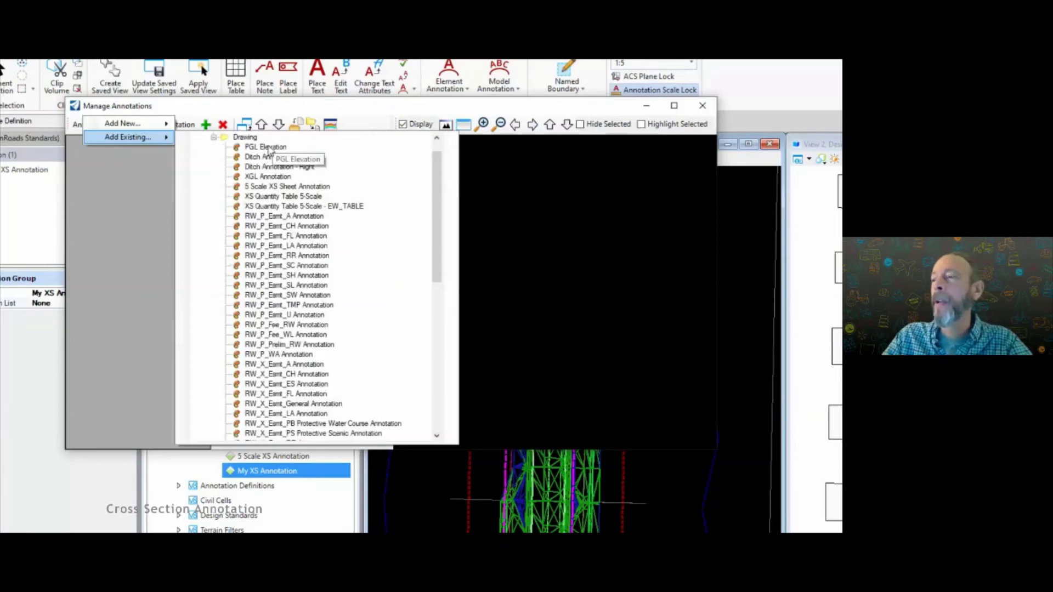
{"action": "left_click", "coordinate": [266, 147]}
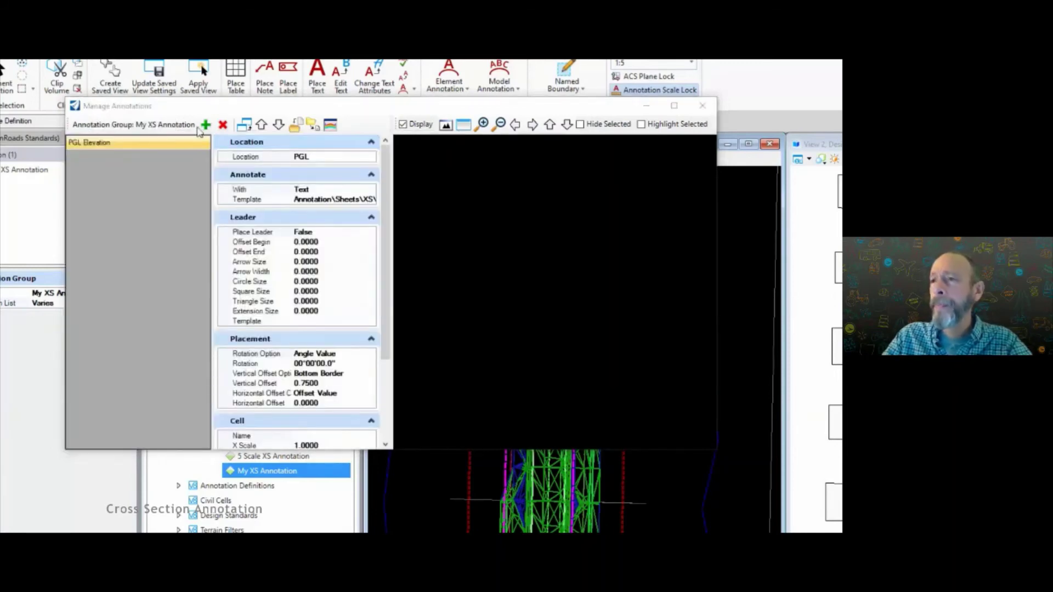
Step: Add the existing XGL Annotation from the cross section drawing definitions to the My XS Annotation group
{"action": "left_click", "coordinate": [206, 125]}
{"action": "mouse_move", "coordinate": [159, 137]}
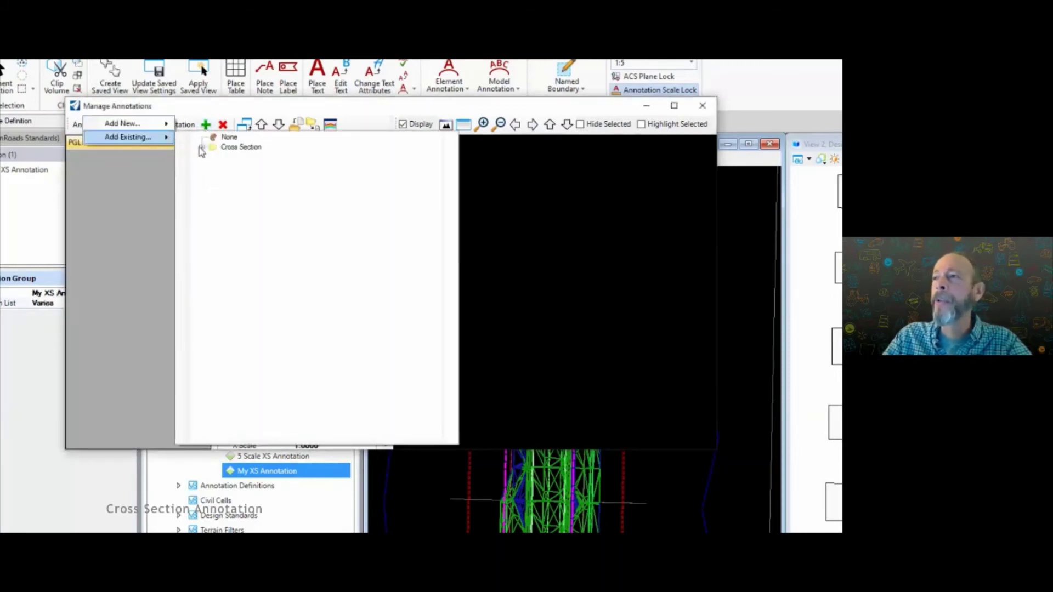
{"action": "left_click", "coordinate": [201, 147]}
{"action": "left_click", "coordinate": [213, 156]}
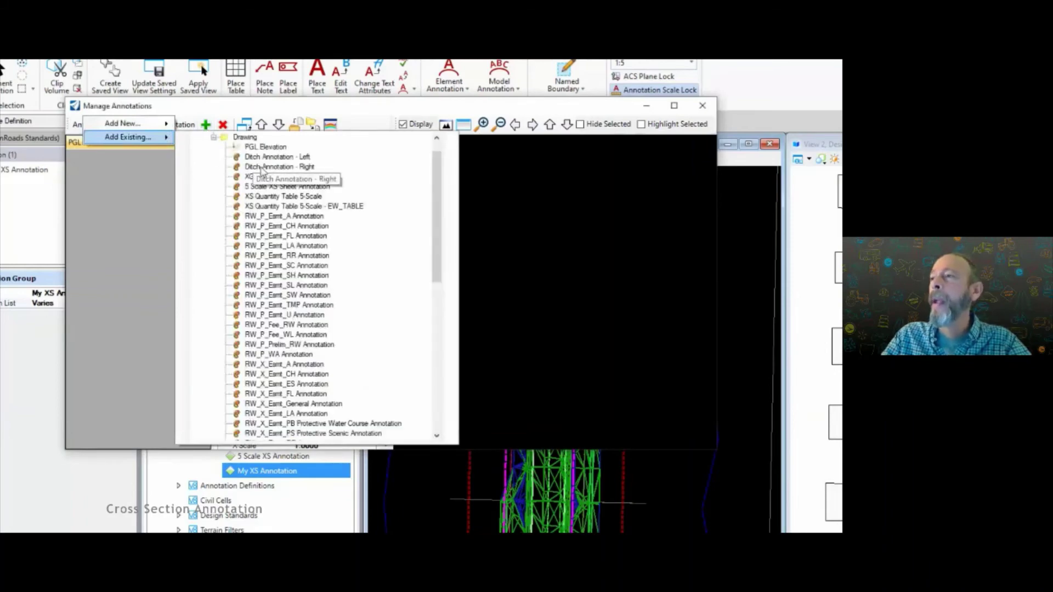
{"action": "left_click", "coordinate": [257, 177]}
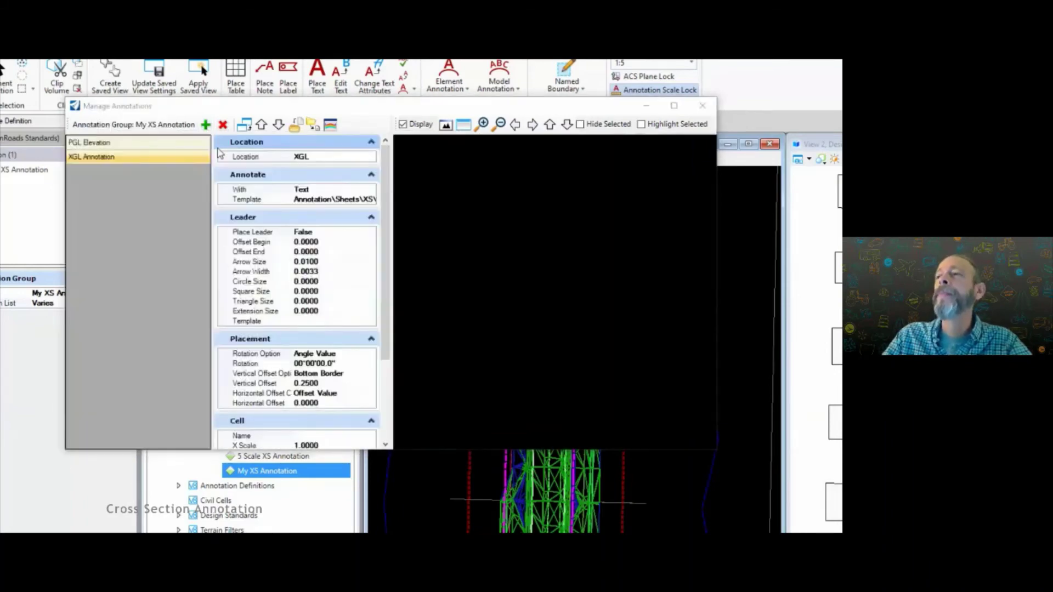
Step: Add the existing 5 Scale XS Sheet Annotation to the My XS Annotation group
{"action": "left_click", "coordinate": [206, 125]}
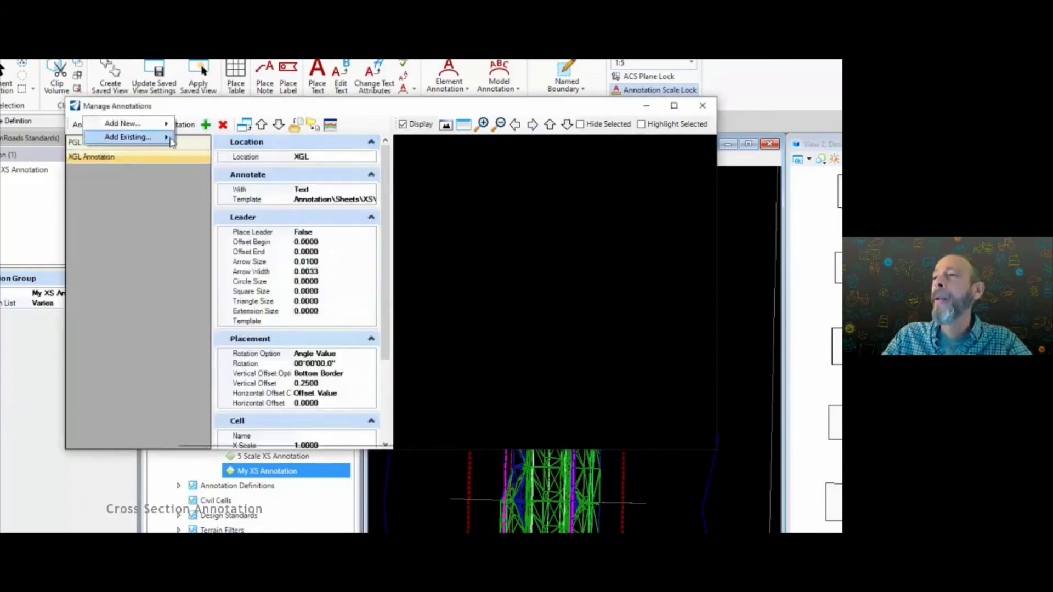
{"action": "mouse_move", "coordinate": [171, 142]}
{"action": "left_click", "coordinate": [202, 147]}
{"action": "left_click", "coordinate": [215, 156]}
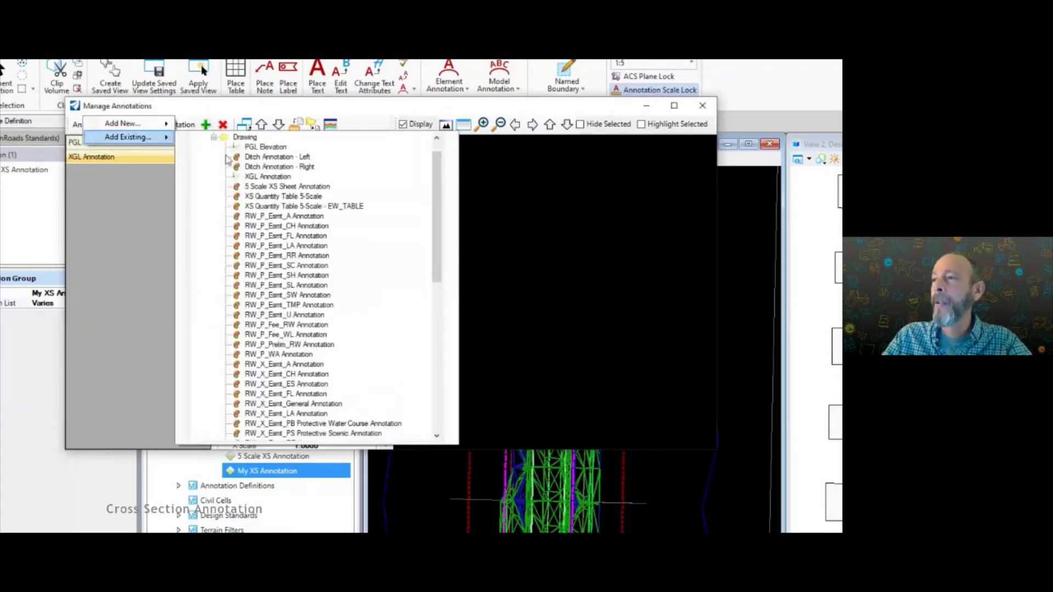
{"action": "left_click", "coordinate": [296, 190]}
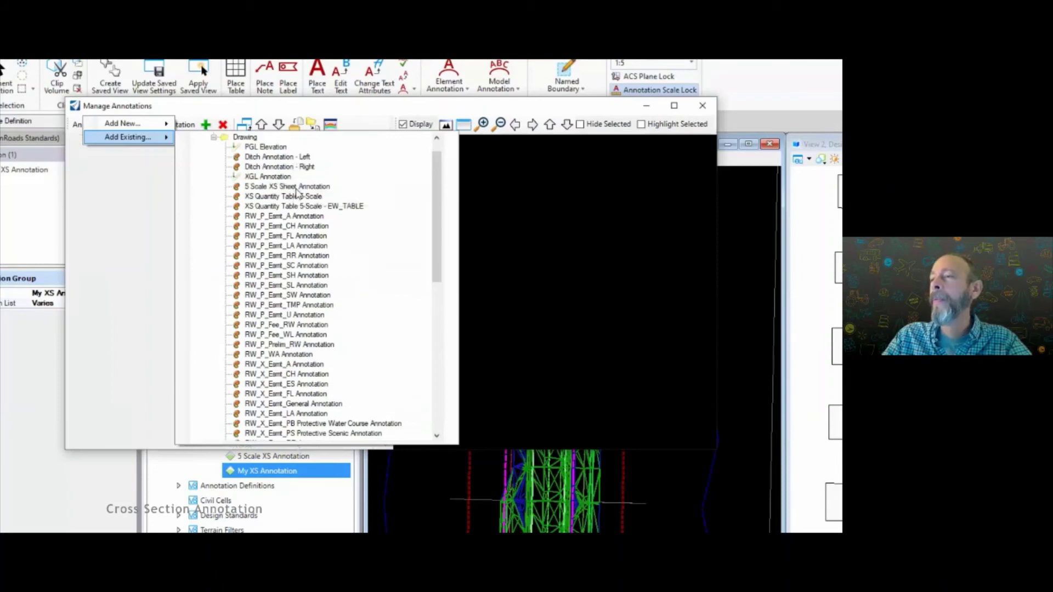
{"action": "left_click", "coordinate": [296, 187]}
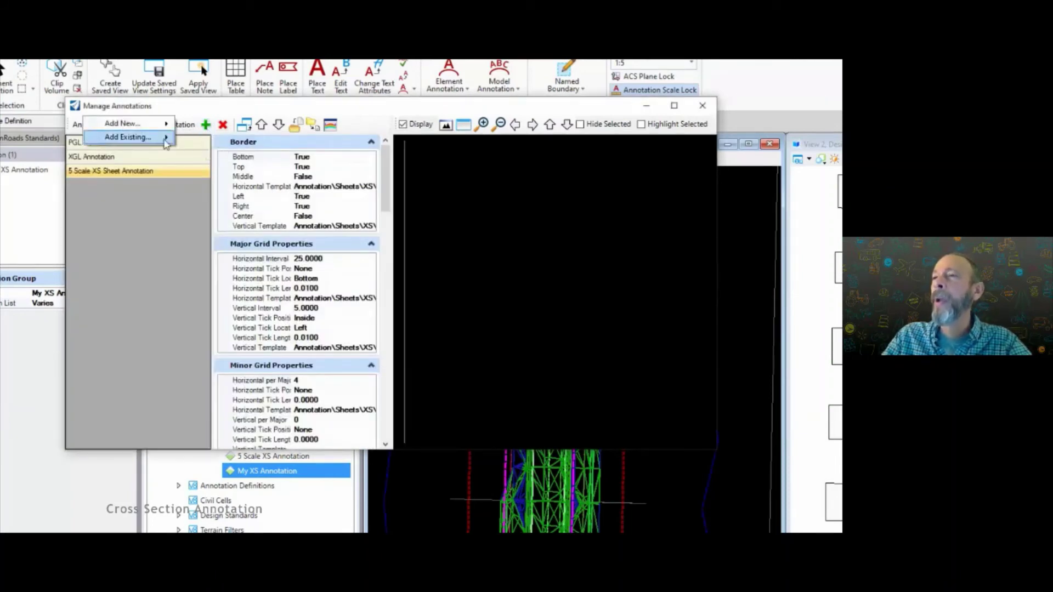
Step: Add the existing XS Quantity Table 5-Scale annotation to the My XS Annotation group
{"action": "mouse_move", "coordinate": [169, 142]}
{"action": "left_click", "coordinate": [202, 147]}
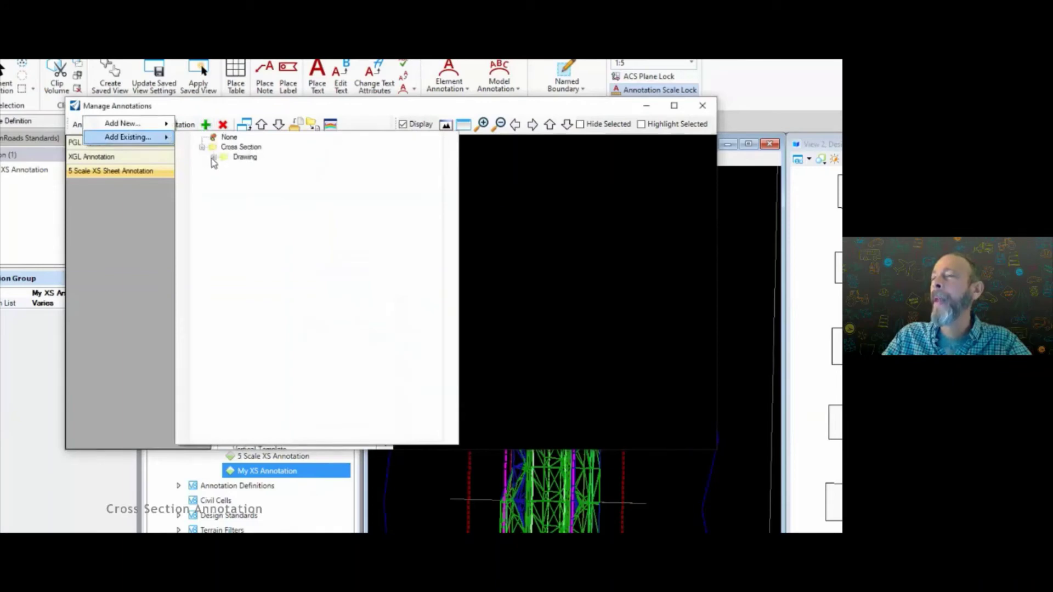
{"action": "left_click", "coordinate": [213, 156]}
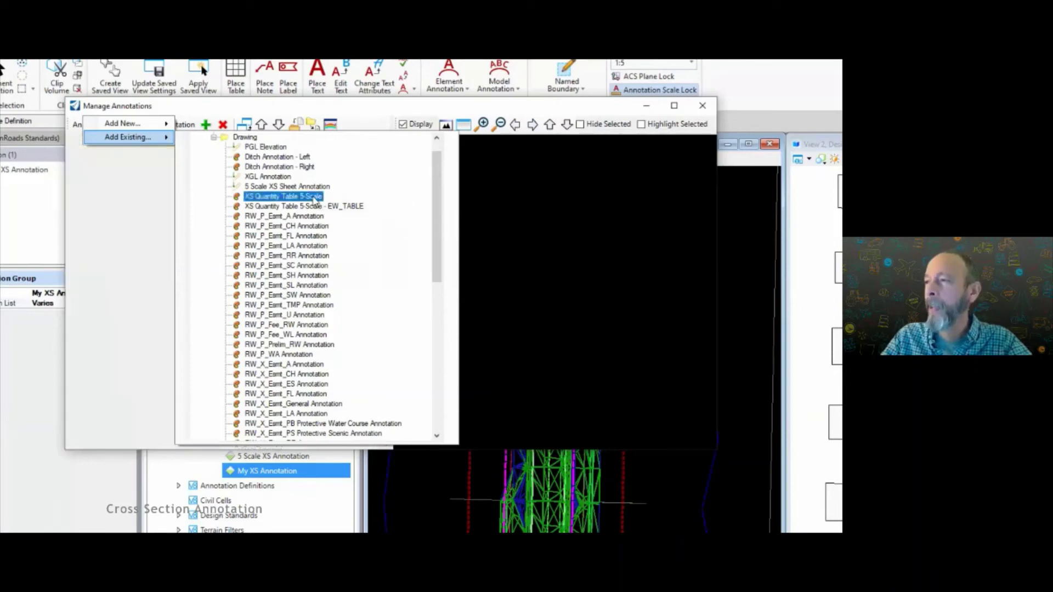
{"action": "left_click", "coordinate": [314, 197]}
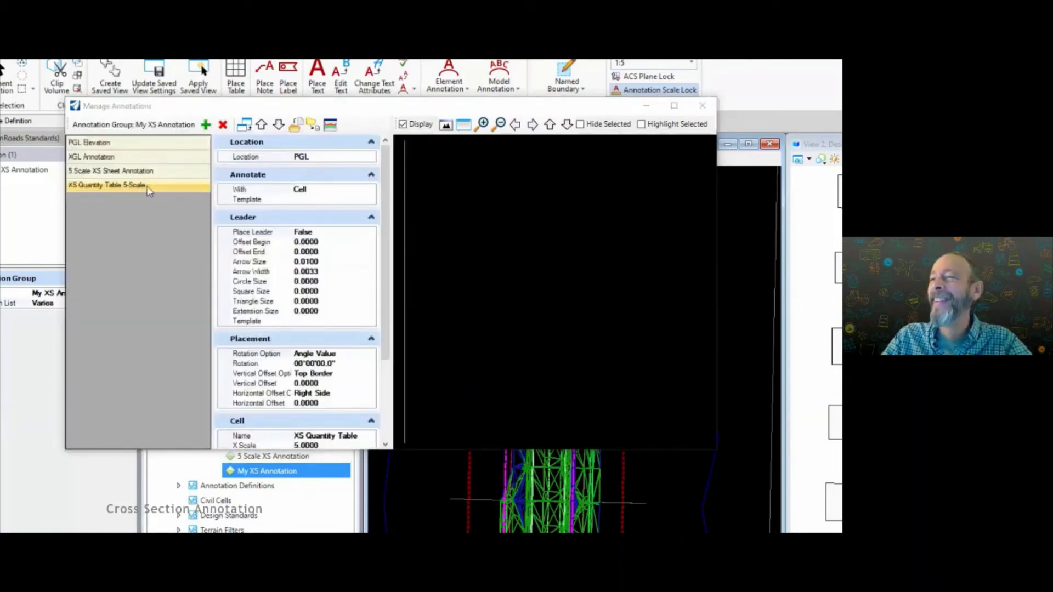
{"action": "left_click", "coordinate": [205, 125]}
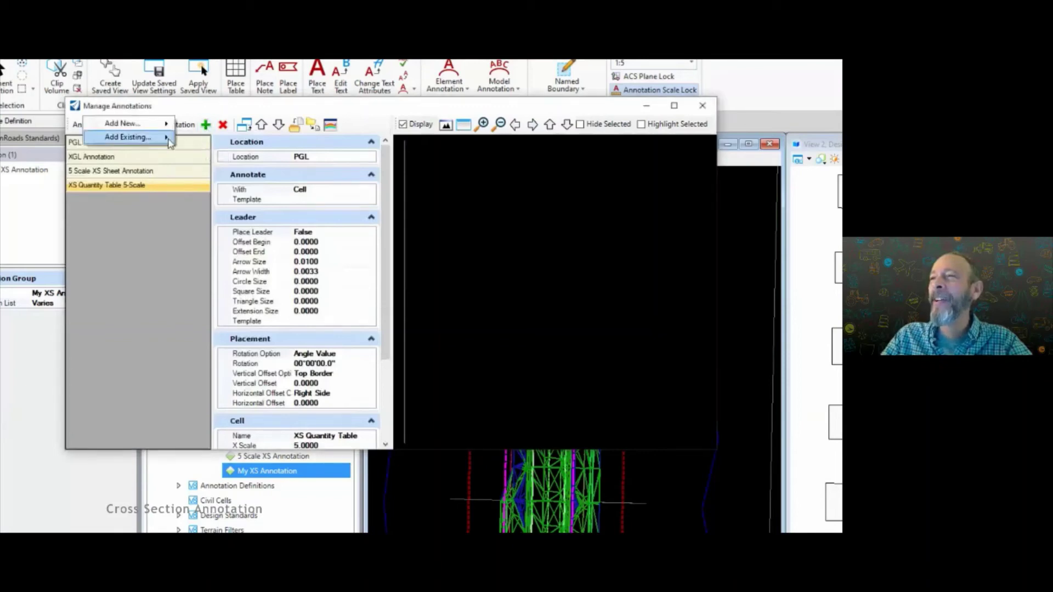
{"action": "mouse_move", "coordinate": [171, 138]}
{"action": "left_click", "coordinate": [201, 147]}
{"action": "left_click", "coordinate": [214, 157]}
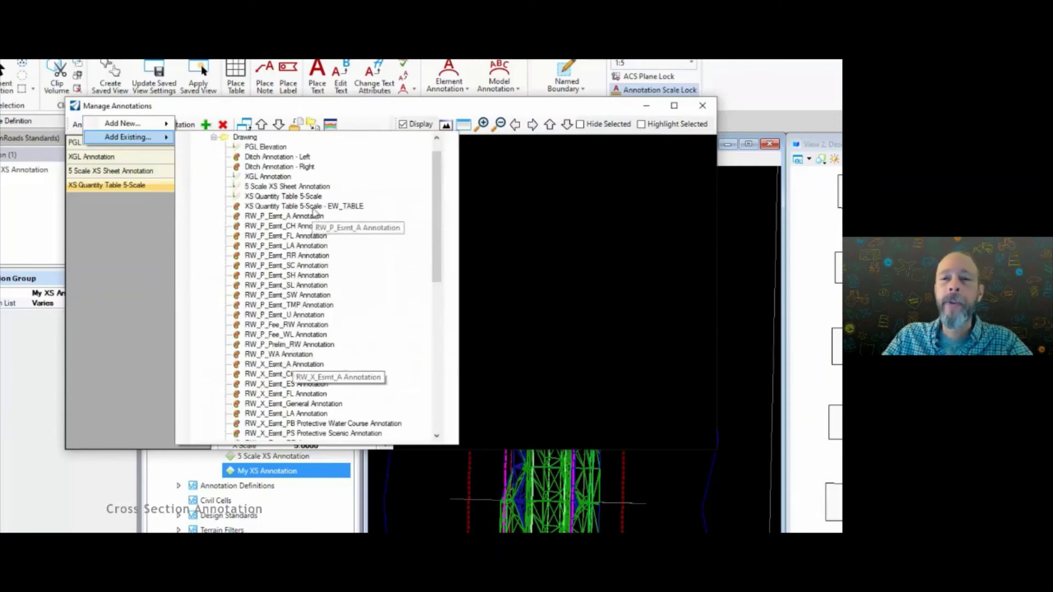
{"action": "mouse_move", "coordinate": [437, 204]}
{"action": "left_mouse_down"}
{"action": "mouse_move", "coordinate": [439, 265]}
{"action": "mouse_move", "coordinate": [431, 195]}
{"action": "left_mouse_up"}
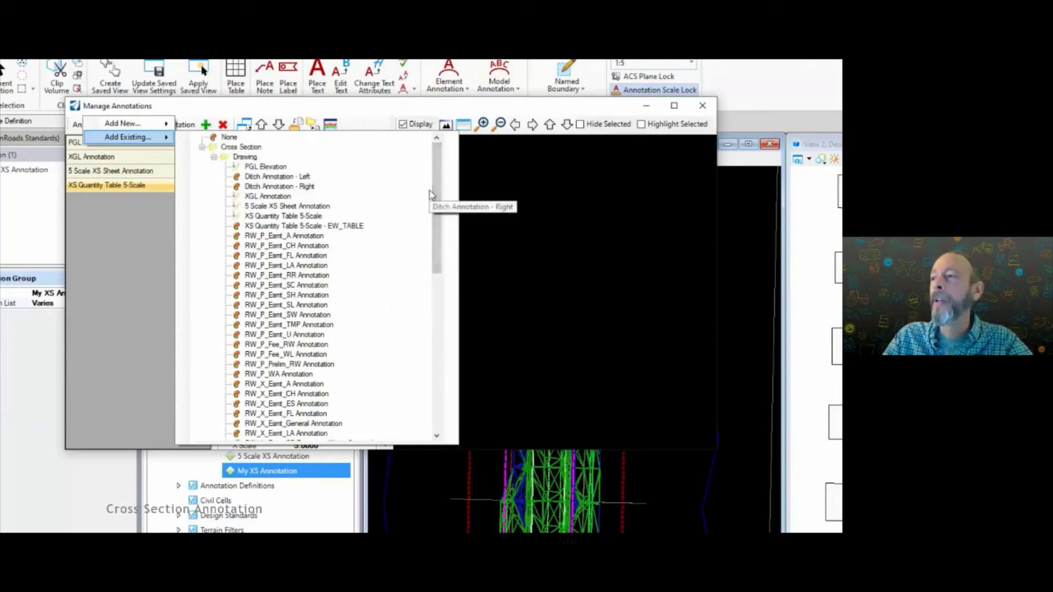
{"action": "left_click", "coordinate": [129, 214]}
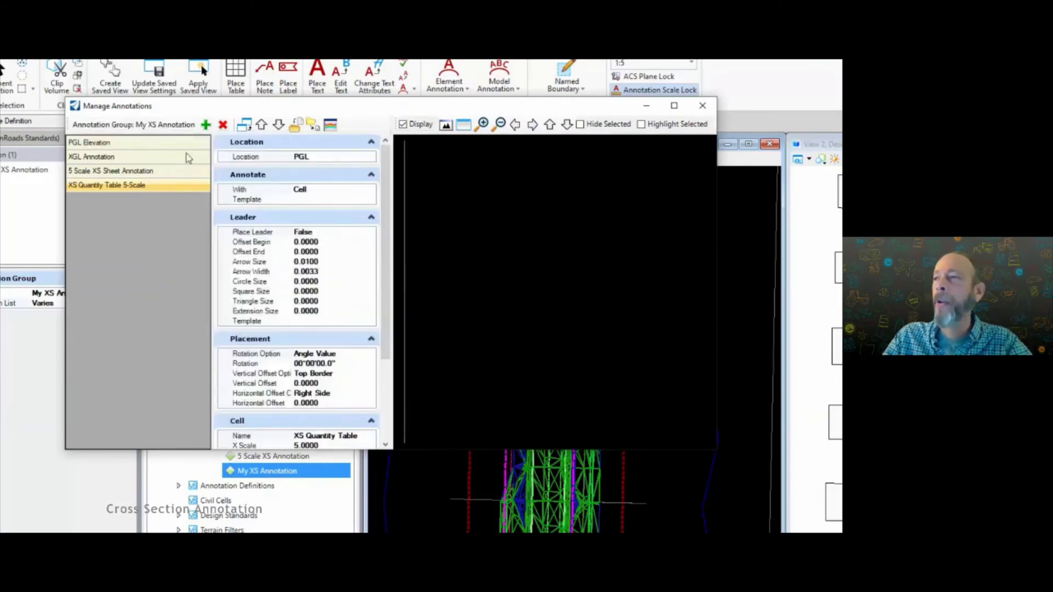
Step: Add a new linear annotation to the My XS Annotation group and name it Linear Slopes
{"action": "left_click", "coordinate": [205, 124]}
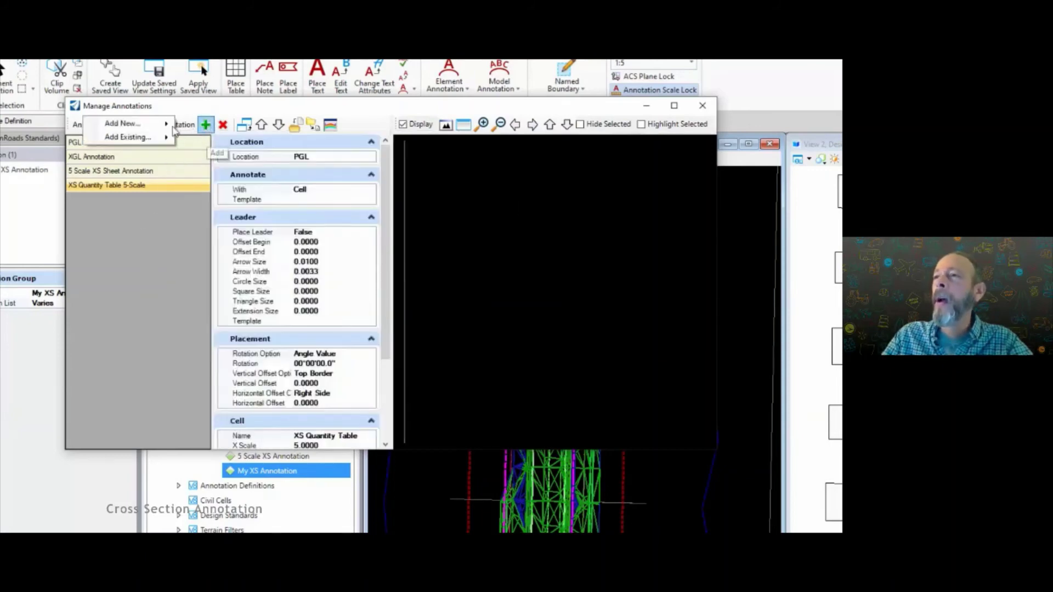
{"action": "mouse_move", "coordinate": [165, 124]}
{"action": "left_click", "coordinate": [227, 139]}
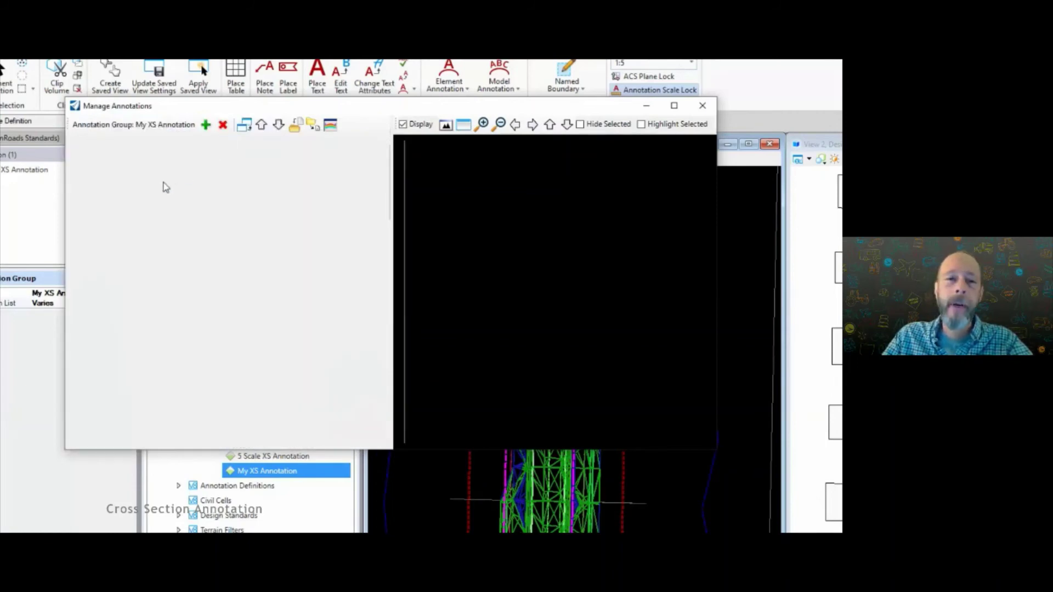
{"action": "left_click", "coordinate": [113, 199]}
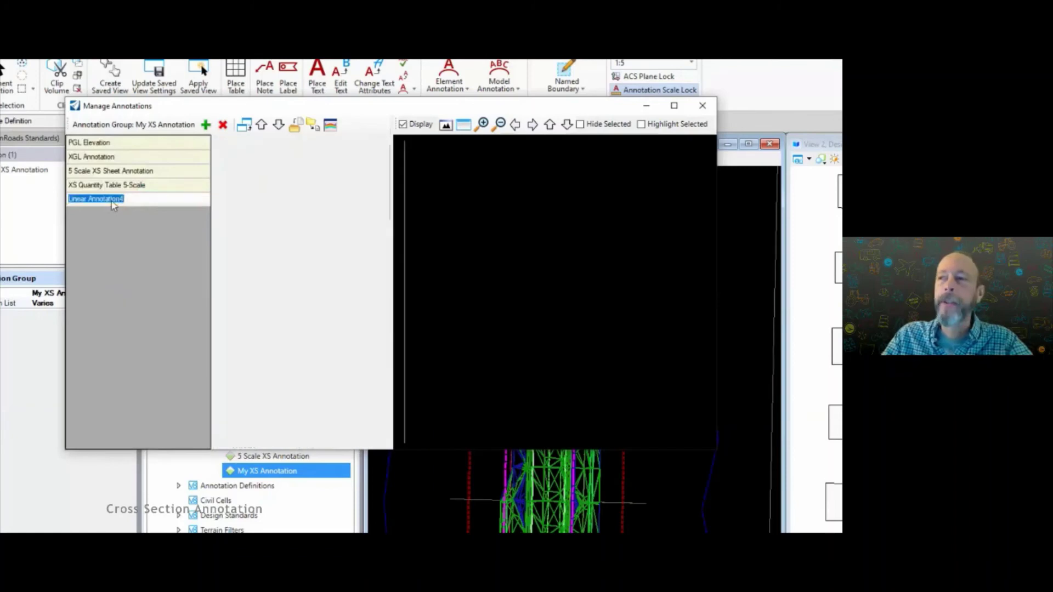
{"action": "type", "text": "Linear Slopes"}
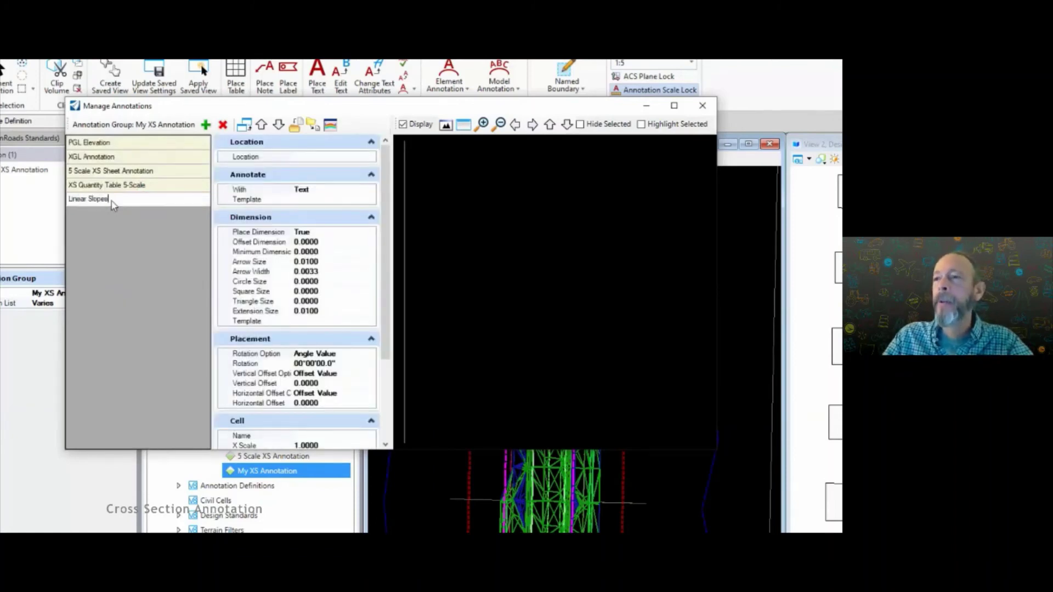
{"action": "key", "text": "Return"}
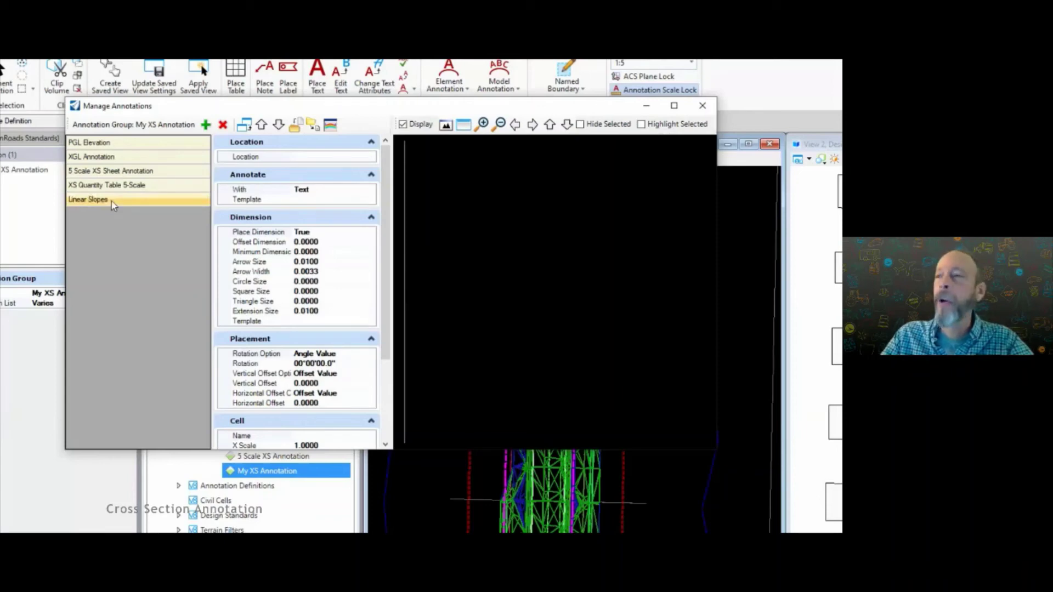
Step: Select the SR 185 project template as the template for defining the Linear Slopes annotation
{"action": "left_click", "coordinate": [362, 157]}
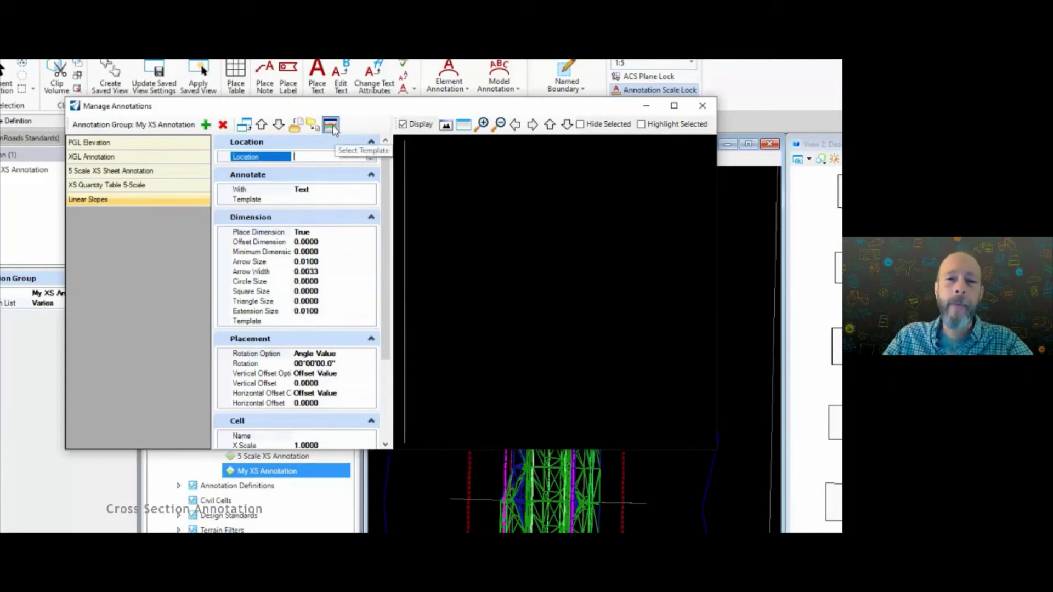
{"action": "left_click", "coordinate": [331, 126]}
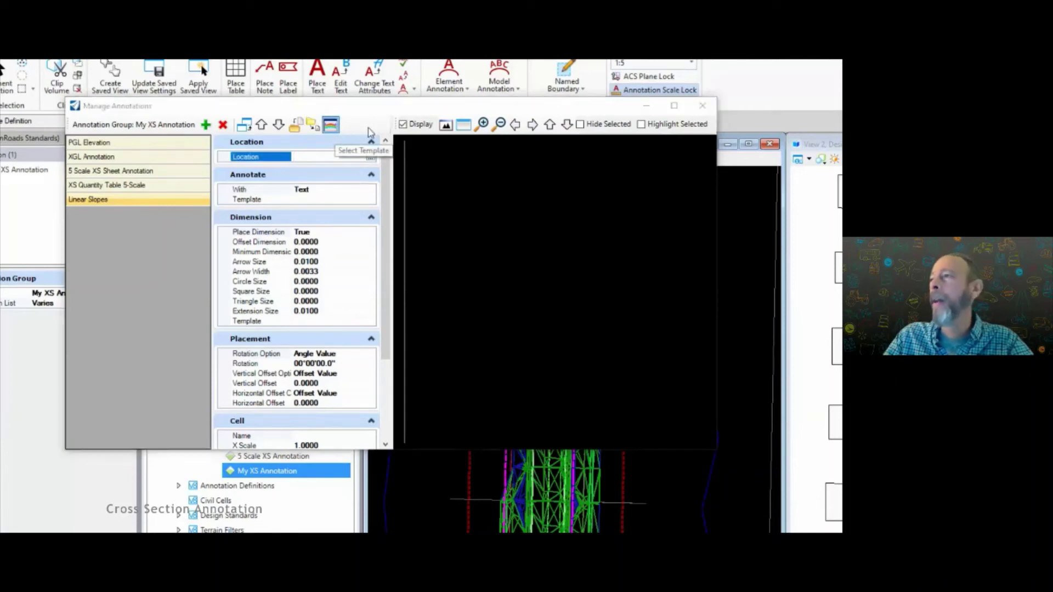
{"action": "left_click_drag", "start_coordinate": [165, 64], "coordinate": [298, 121]}
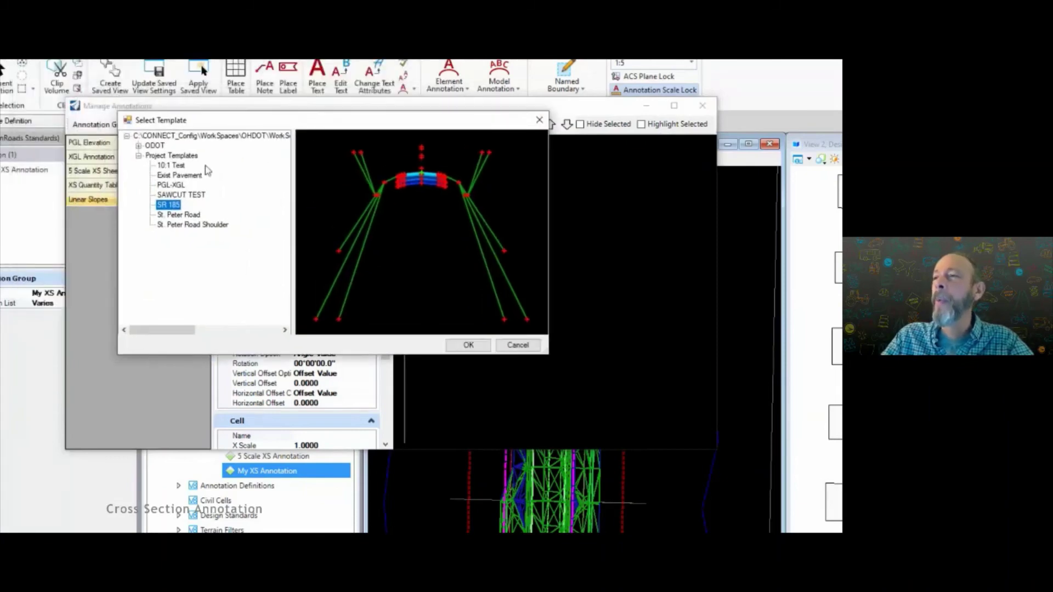
{"action": "left_click", "coordinate": [468, 344]}
Step: Open the location filter of the Linear Slopes annotation and set the segments to be filtered to Create list of segments
{"action": "left_click", "coordinate": [329, 156]}
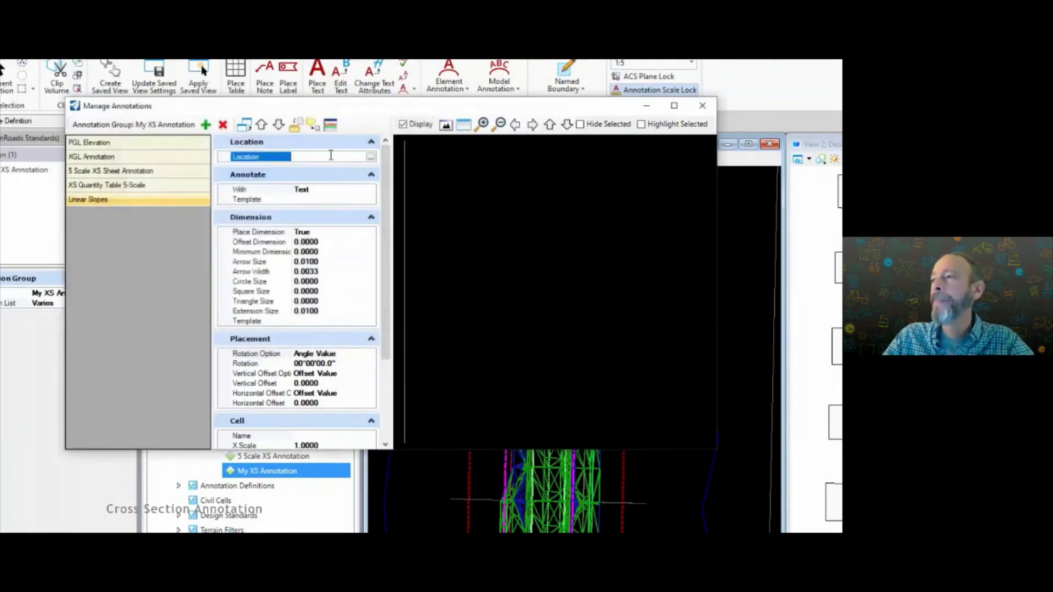
{"action": "left_click", "coordinate": [371, 158]}
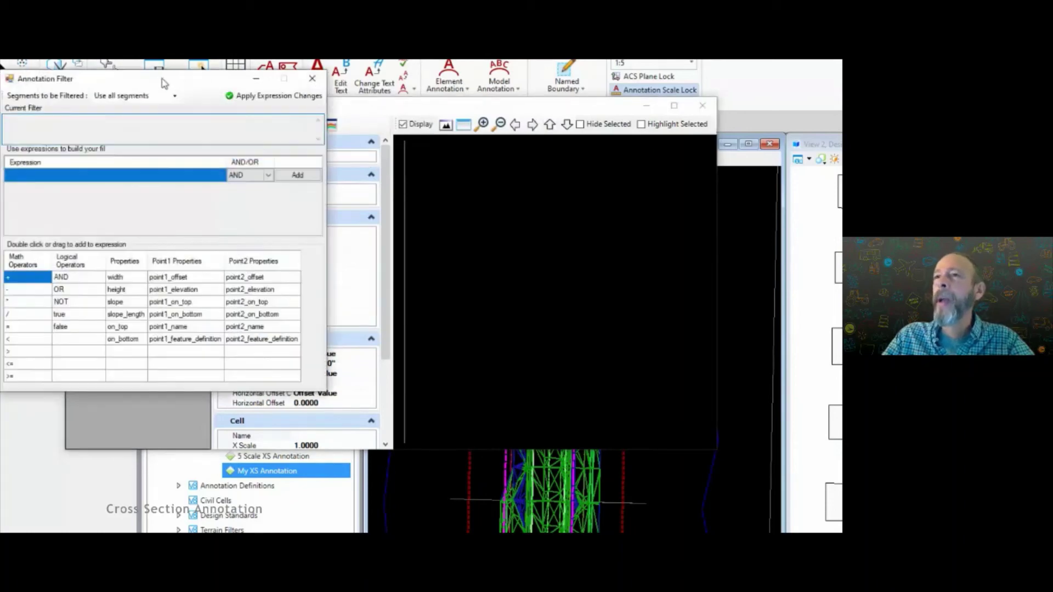
{"action": "left_click_drag", "start_coordinate": [162, 78], "coordinate": [323, 122]}
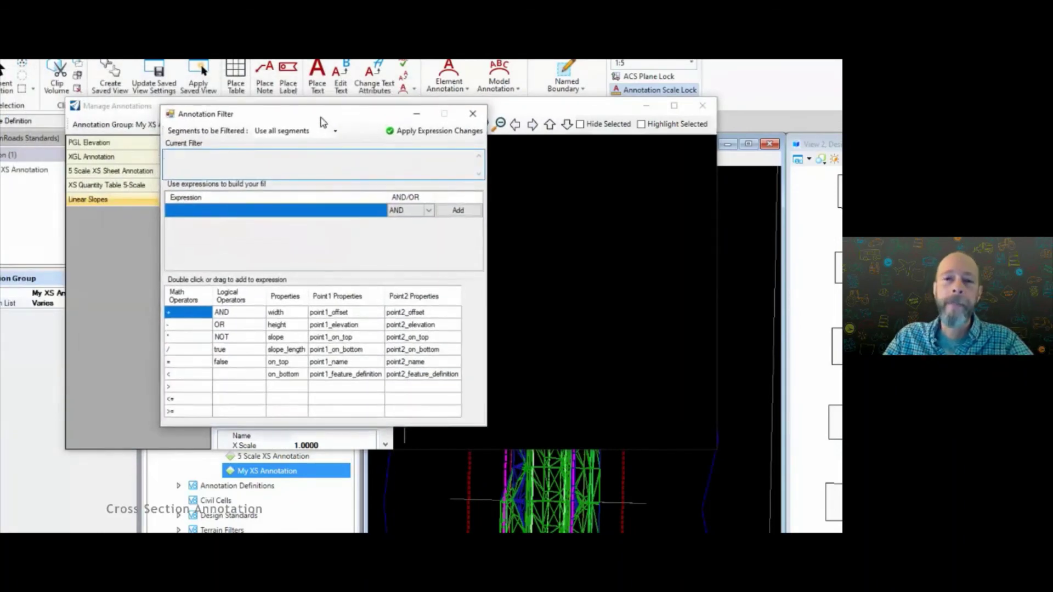
{"action": "left_click", "coordinate": [335, 131]}
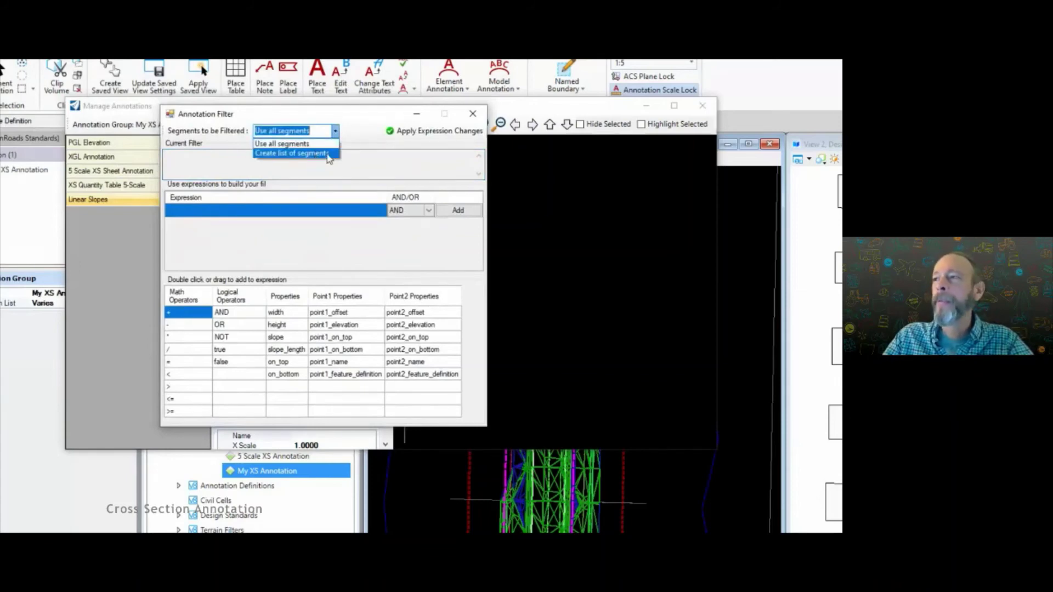
{"action": "left_click", "coordinate": [328, 154]}
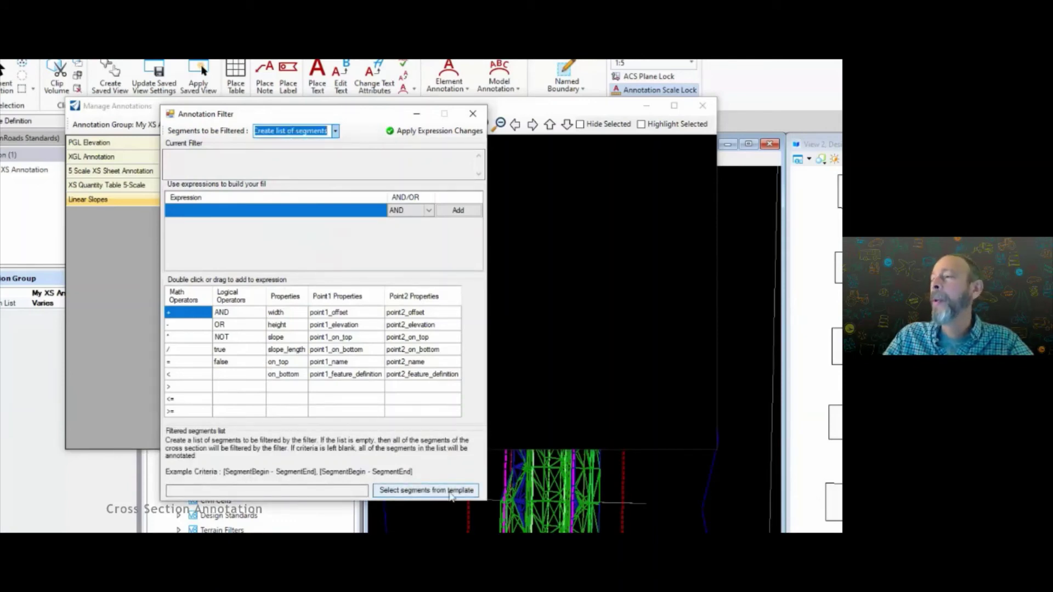
Step: Open the template segment selection for the Linear Slopes filter with the template drawing and segment lists accessible
{"action": "left_click", "coordinate": [450, 494]}
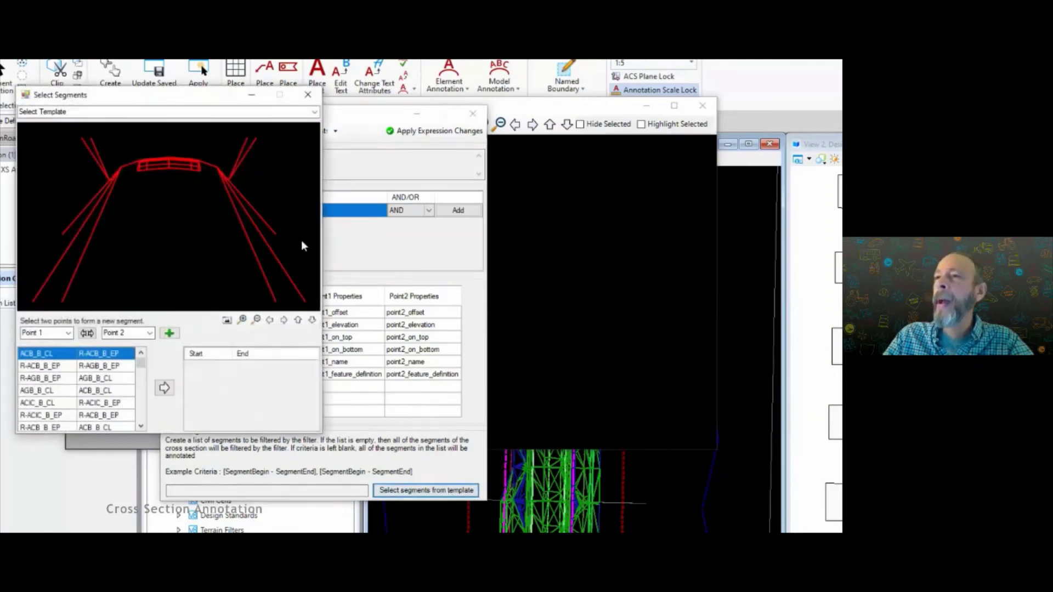
{"action": "left_click_drag", "start_coordinate": [209, 96], "coordinate": [377, 115]}
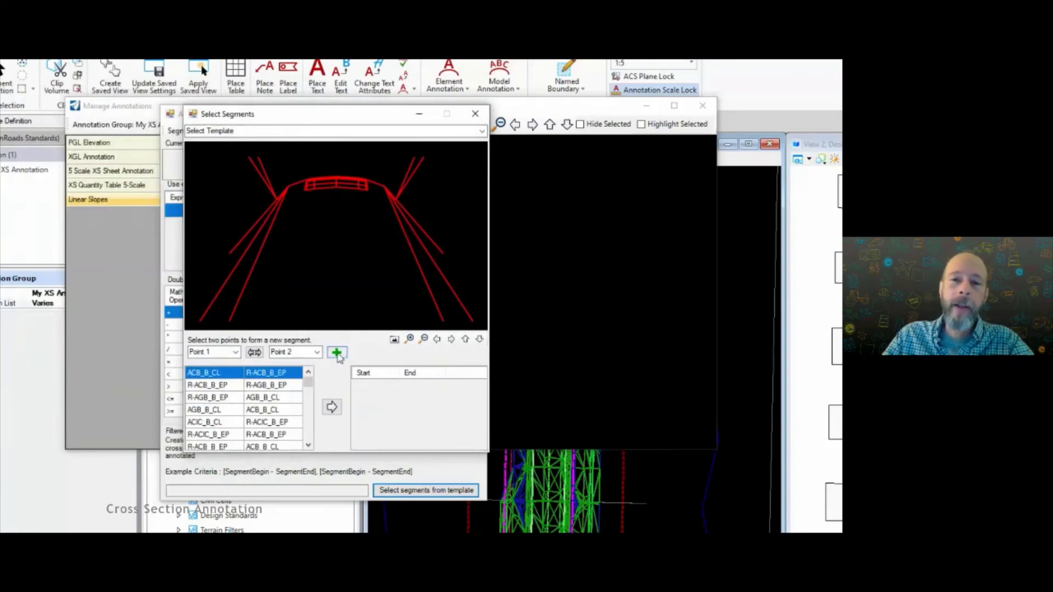
{"action": "left_click", "coordinate": [264, 176]}
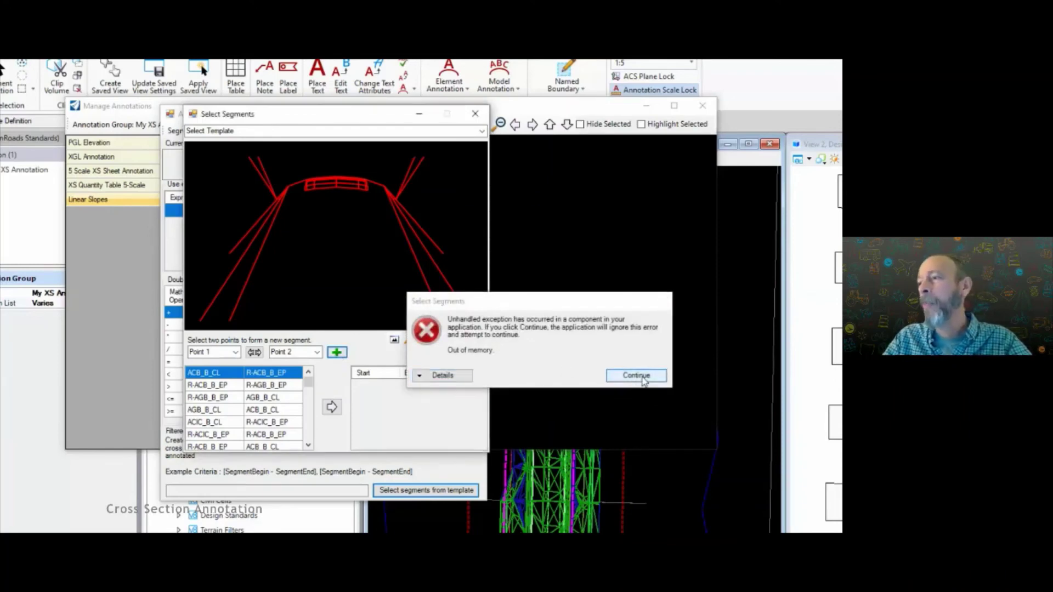
{"action": "left_click", "coordinate": [636, 375]}
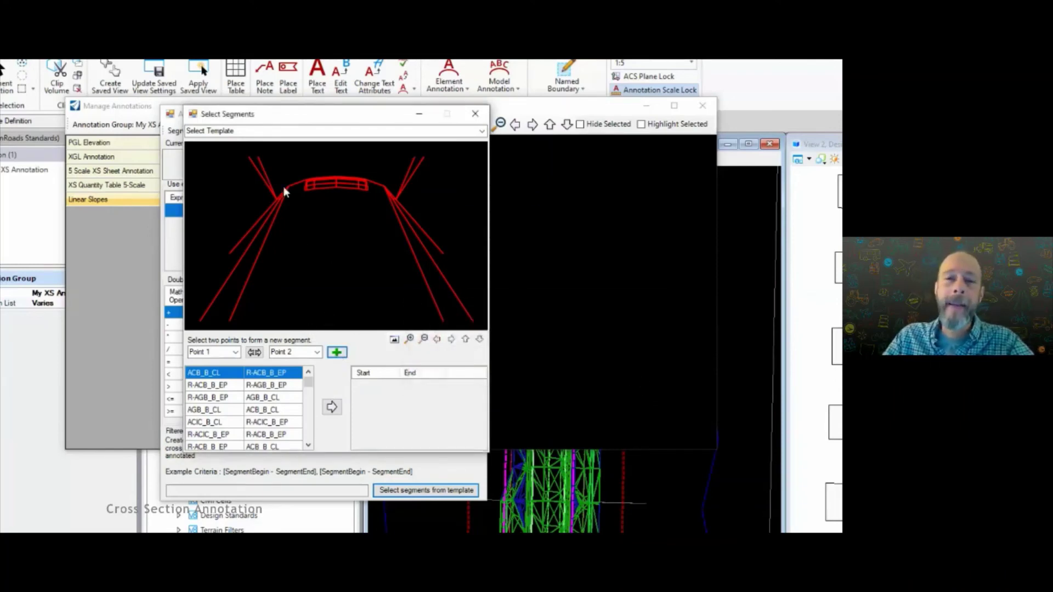
Step: Add the template segments R-GSH to R-FSLP and R-FSLP to R-TIE to the filtered segments list
{"action": "mouse_move", "coordinate": [308, 385]}
{"action": "left_mouse_down"}
{"action": "mouse_move", "coordinate": [309, 399]}
{"action": "mouse_move", "coordinate": [308, 379]}
{"action": "left_mouse_up"}
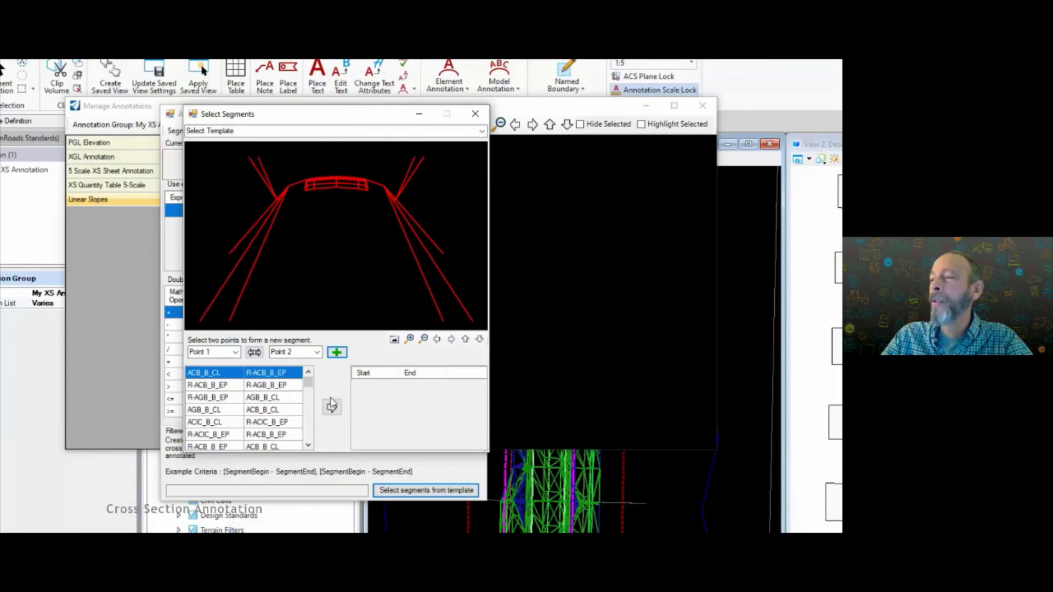
{"action": "left_click_drag", "start_coordinate": [308, 378], "coordinate": [308, 433]}
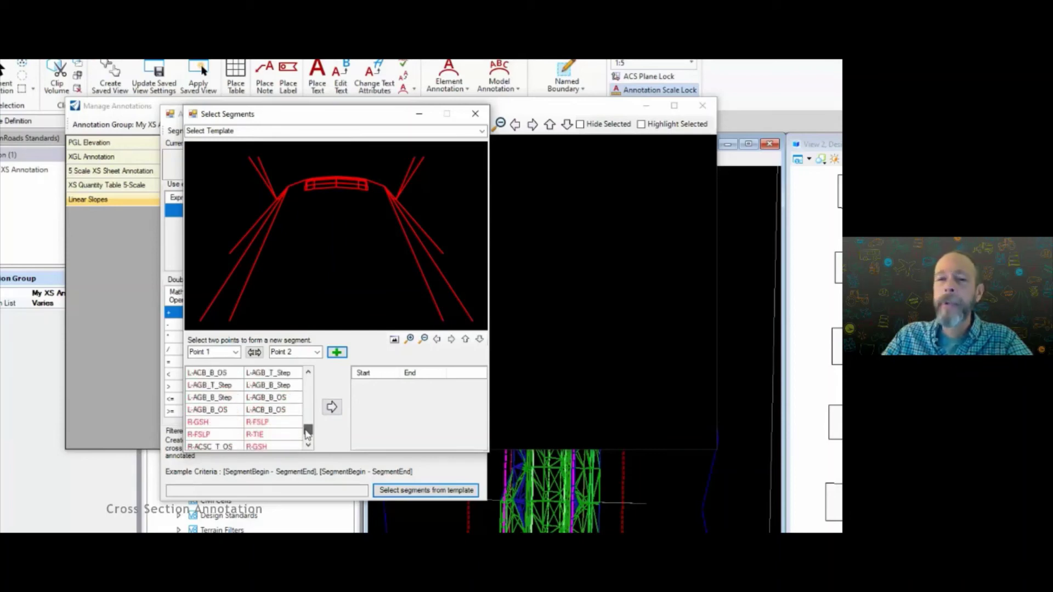
{"action": "left_click", "coordinate": [210, 424]}
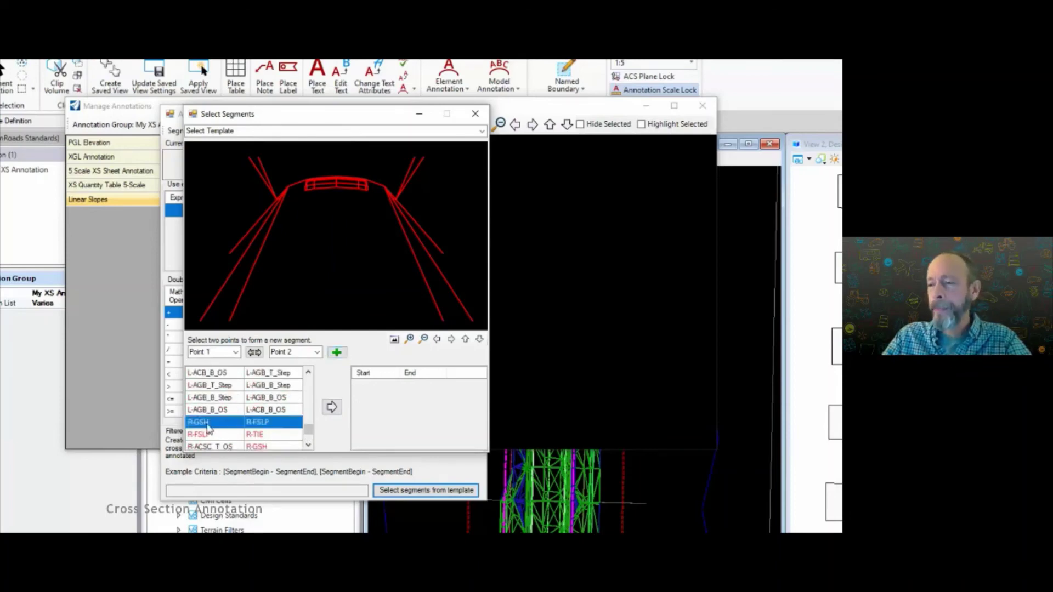
{"action": "left_click", "coordinate": [331, 409]}
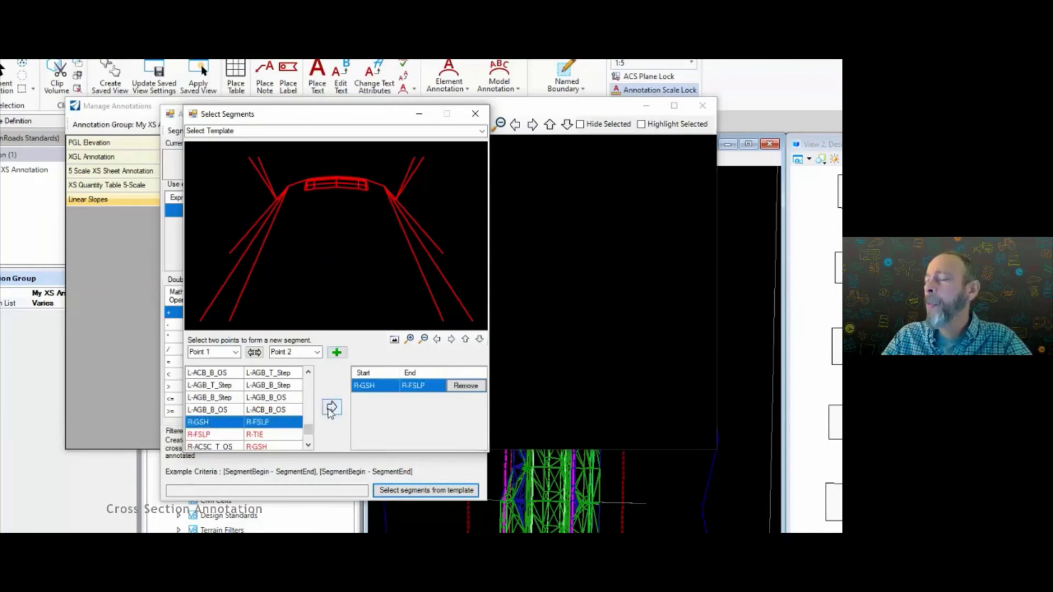
{"action": "left_click", "coordinate": [217, 437]}
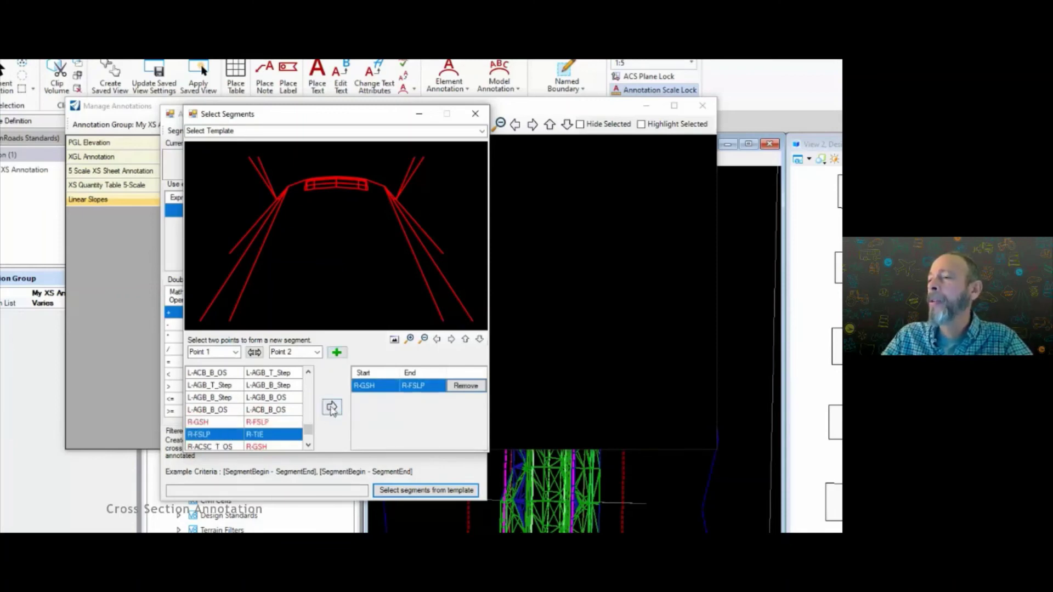
{"action": "left_click", "coordinate": [332, 408]}
Step: Add the segments R-ACSC_T_OS to R-GSH, R-DITCH-OUTS to R-TIE, and R-FSLP to R-DITCH-INSIDE to the filtered list
{"action": "left_click", "coordinate": [308, 445]}
{"action": "left_click", "coordinate": [308, 445]}
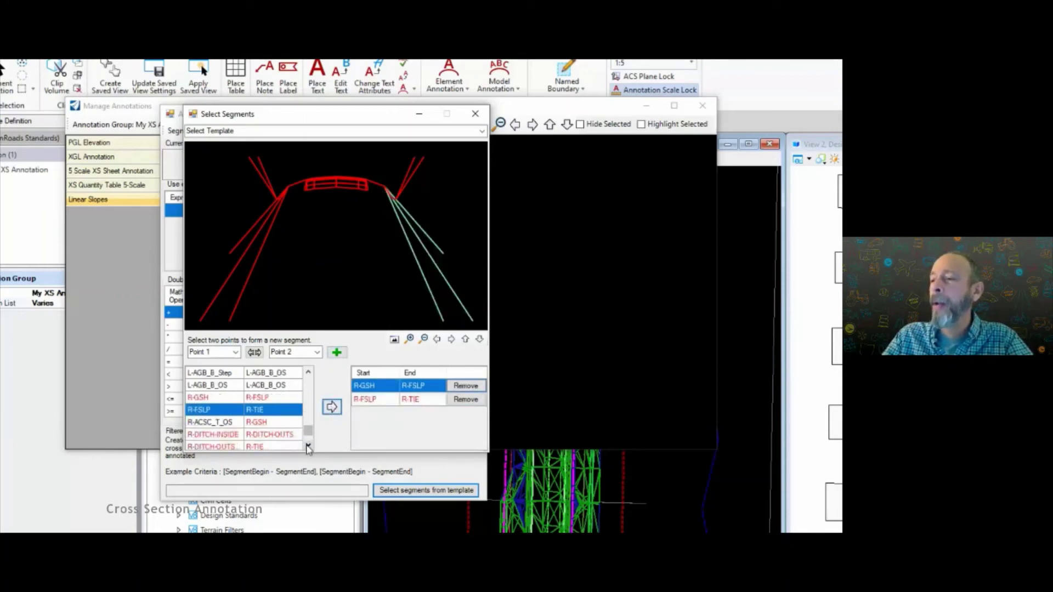
{"action": "left_click", "coordinate": [308, 445]}
{"action": "left_click", "coordinate": [308, 445]}
{"action": "left_click", "coordinate": [220, 403]}
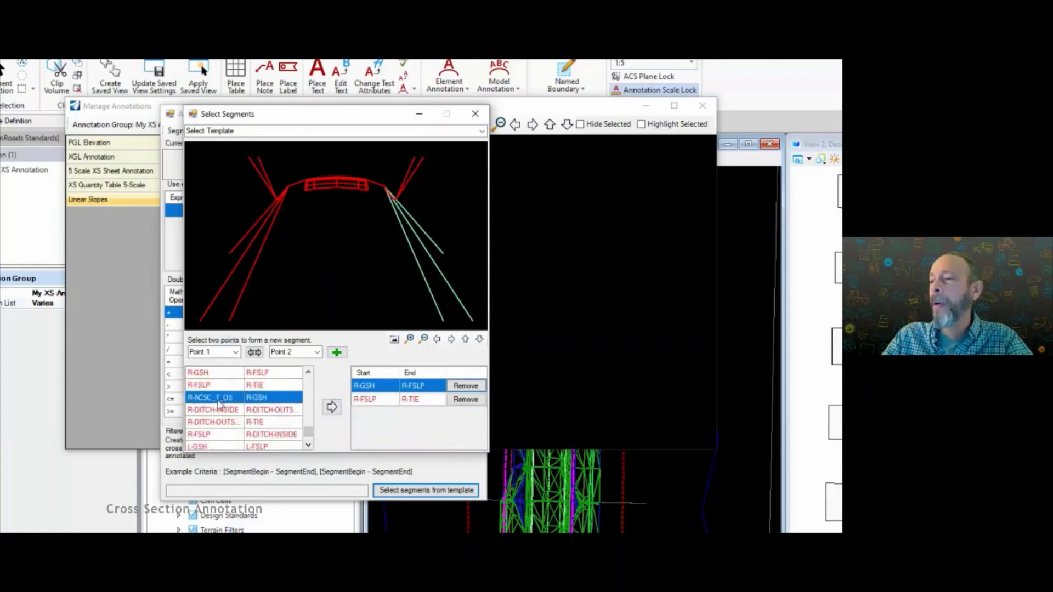
{"action": "left_click", "coordinate": [332, 408]}
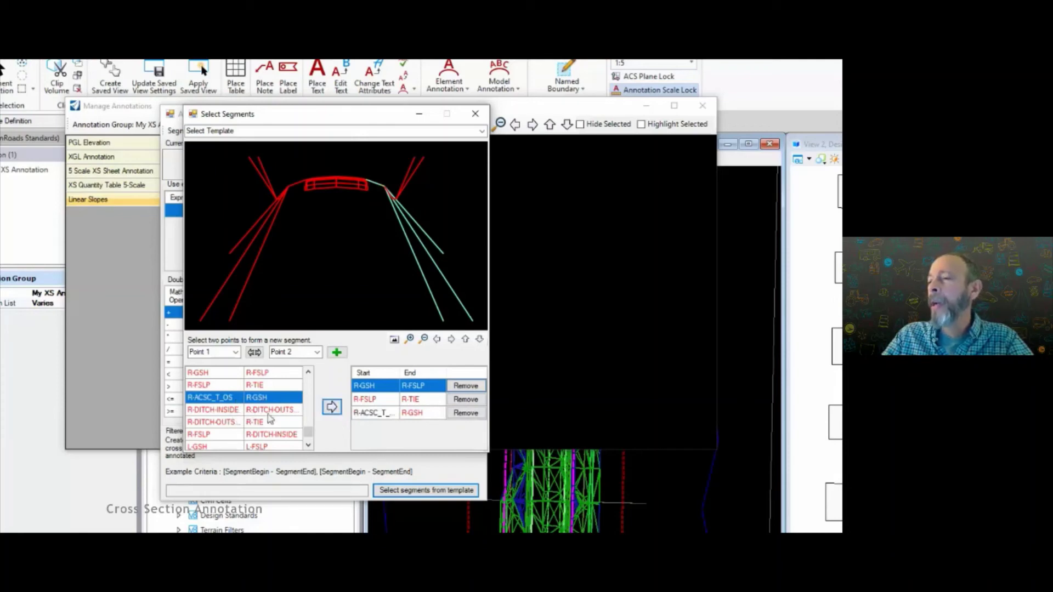
{"action": "left_click", "coordinate": [224, 422]}
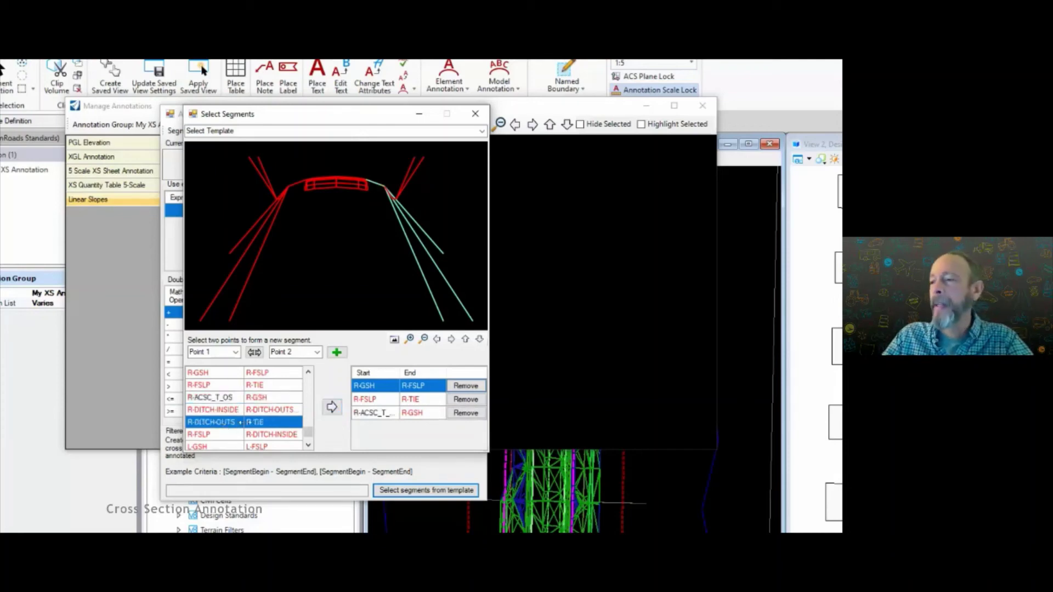
{"action": "left_click", "coordinate": [331, 407]}
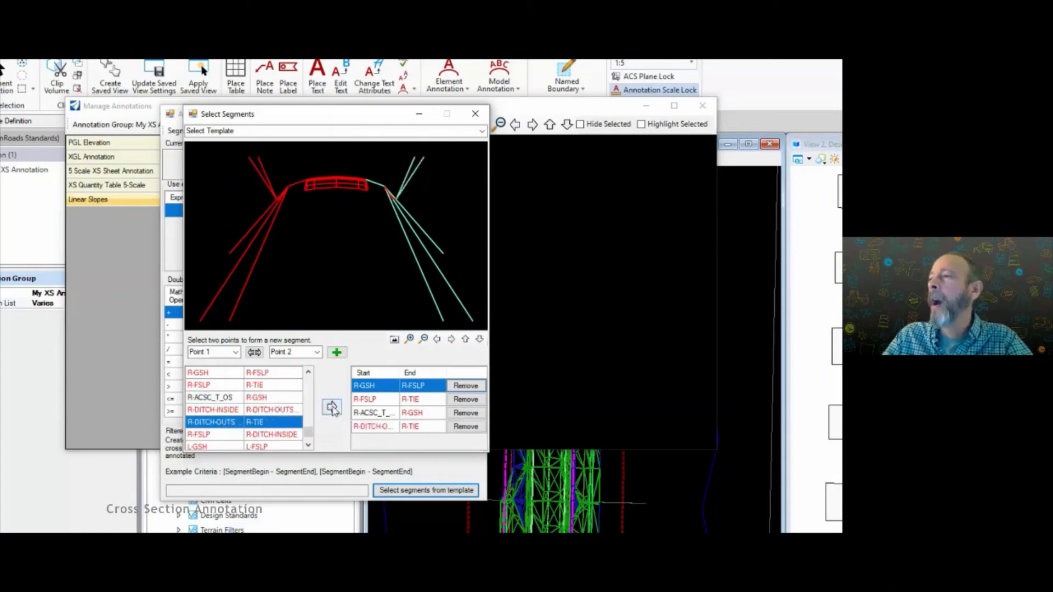
{"action": "left_click", "coordinate": [211, 434]}
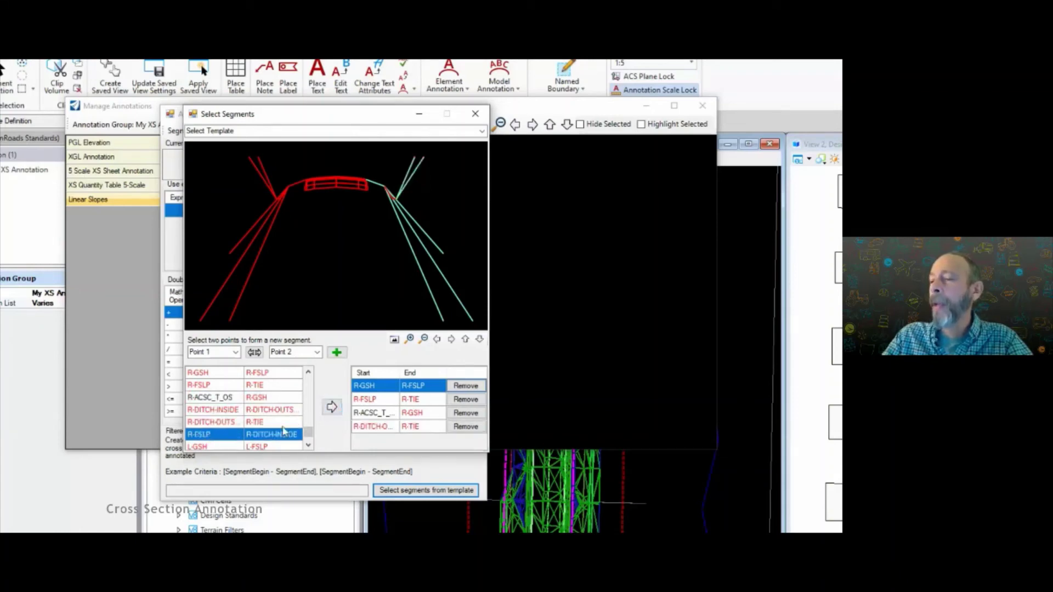
{"action": "left_click", "coordinate": [332, 407]}
Step: Add the segments L-GSH to L-FSLP, L-FSLP to L-TIE, and L-ACSC_T_OS to L-GSH to the filtered list
{"action": "left_click", "coordinate": [308, 446]}
{"action": "left_click", "coordinate": [308, 445]}
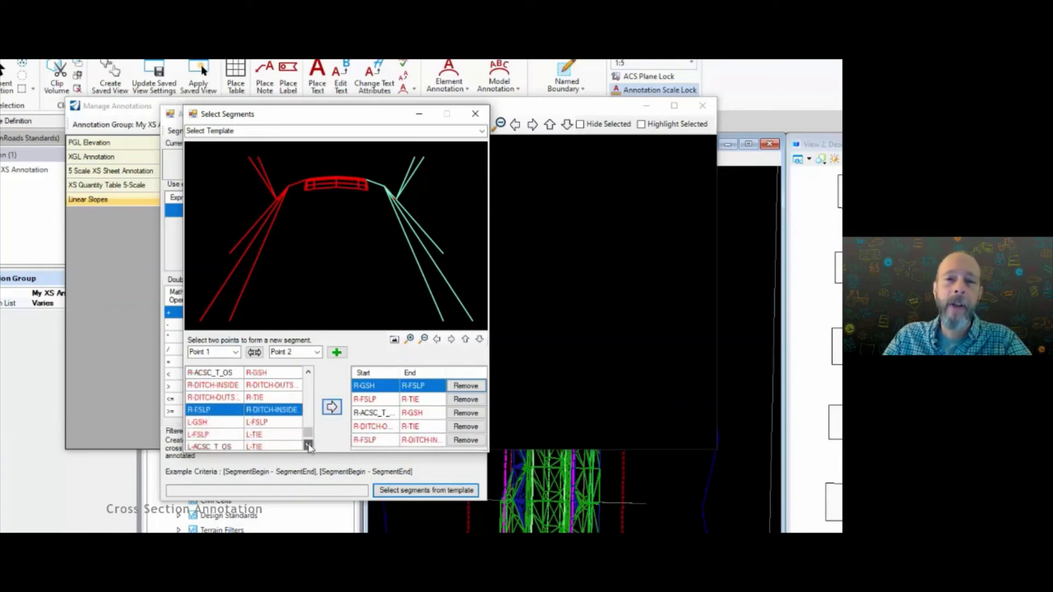
{"action": "left_click", "coordinate": [308, 445]}
{"action": "left_click", "coordinate": [308, 446]}
{"action": "left_click", "coordinate": [308, 446]}
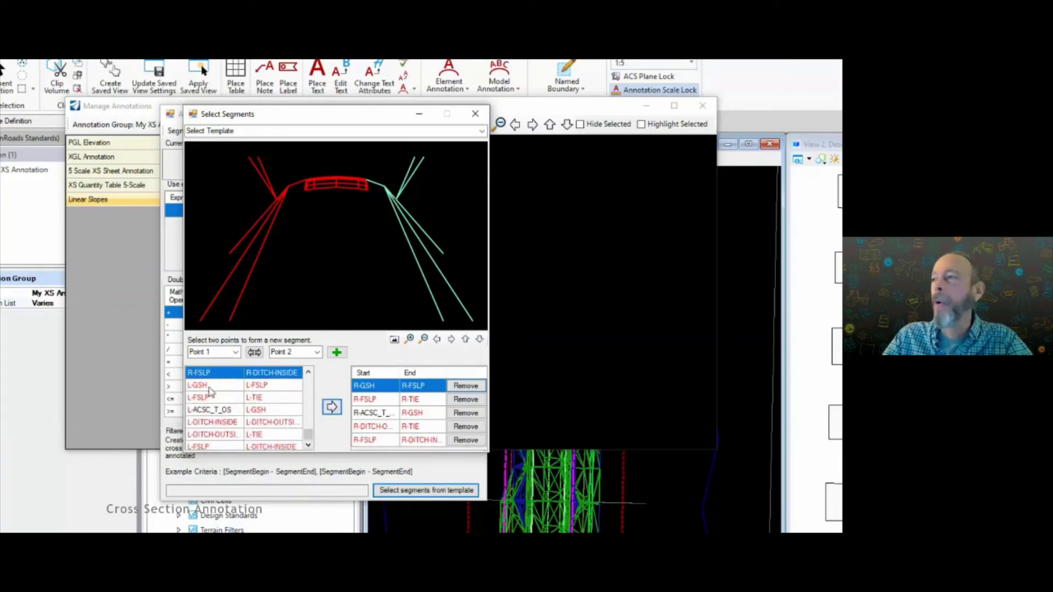
{"action": "left_click", "coordinate": [210, 387]}
{"action": "left_click", "coordinate": [332, 407]}
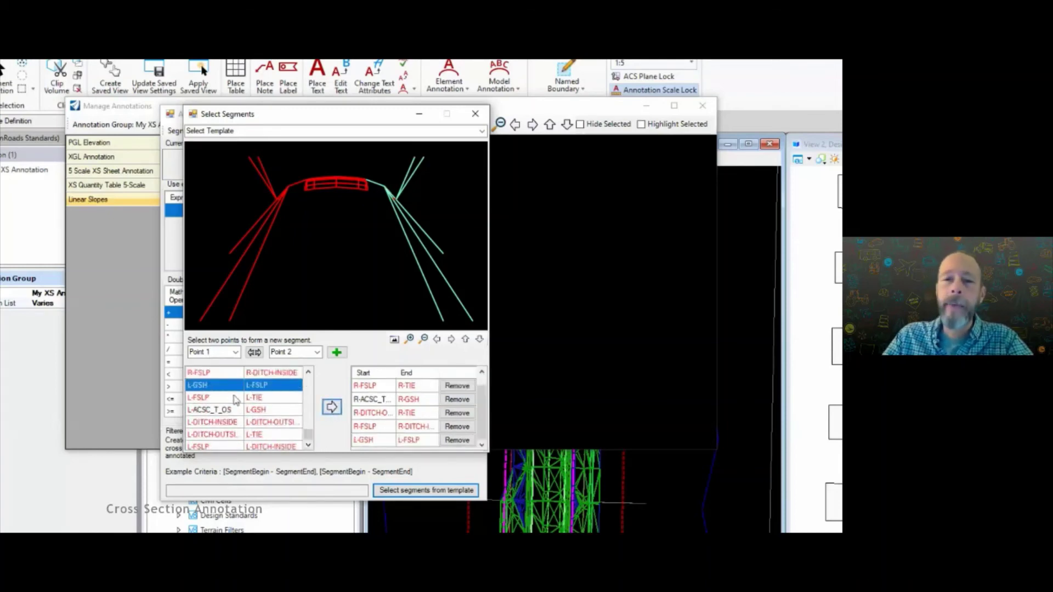
{"action": "left_click", "coordinate": [228, 399]}
{"action": "left_click", "coordinate": [332, 406]}
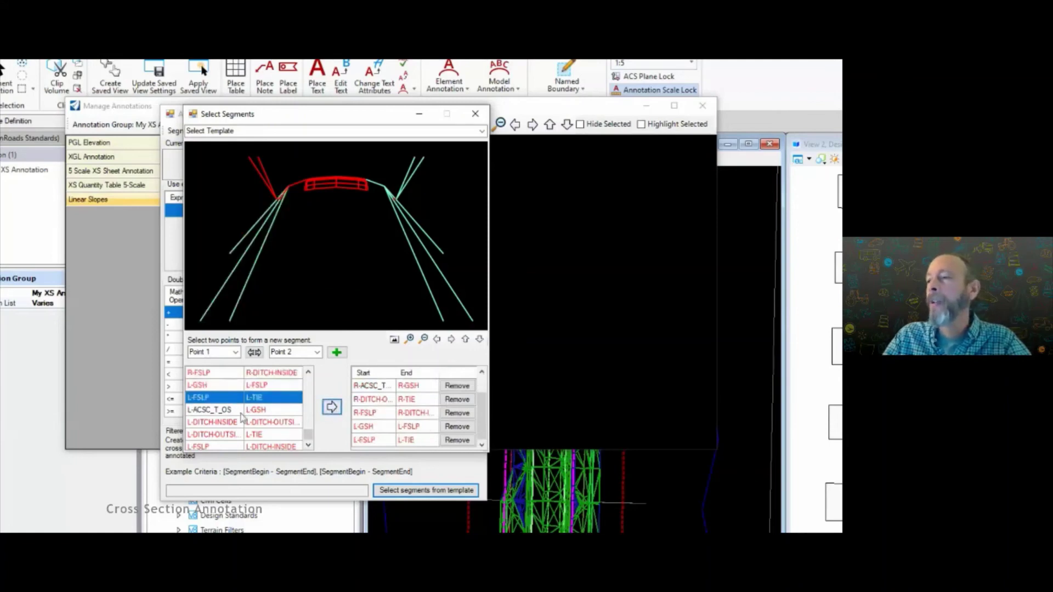
{"action": "left_click", "coordinate": [284, 411]}
{"action": "left_click", "coordinate": [333, 408]}
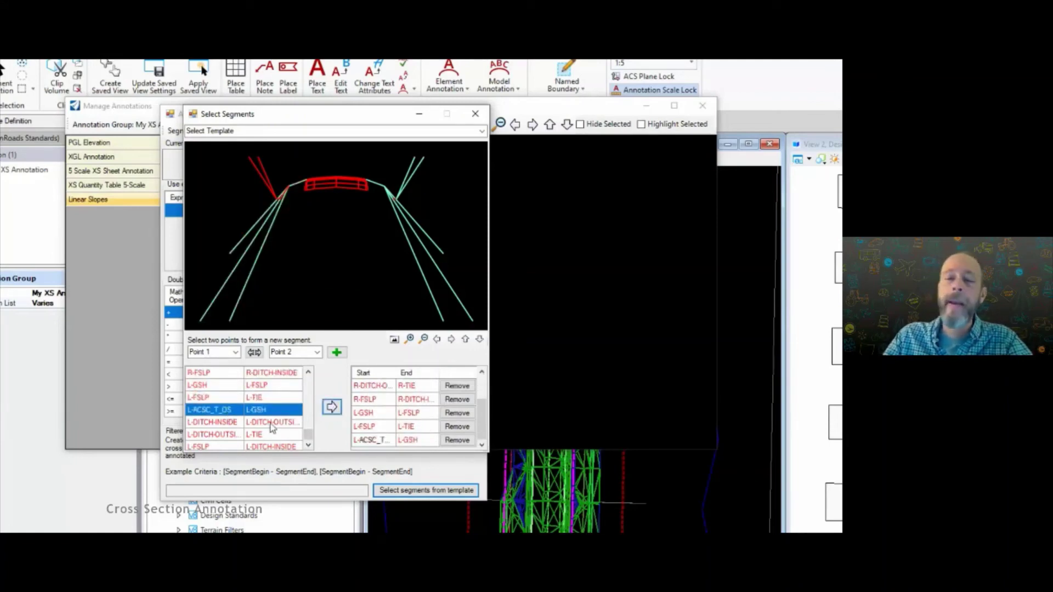
Step: Add the segments L-DITCH-OUTSI to L-TIE and L-FSLP to L-DITCH-INSIDE, and apply the segment list as the annotation's location filter
{"action": "left_click", "coordinate": [233, 434]}
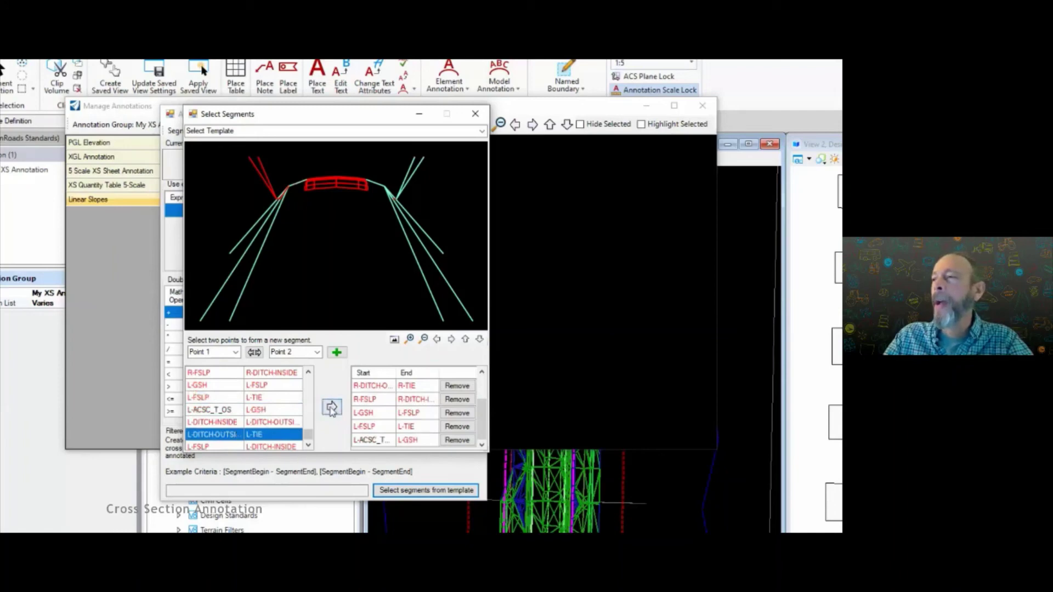
{"action": "left_click", "coordinate": [331, 406]}
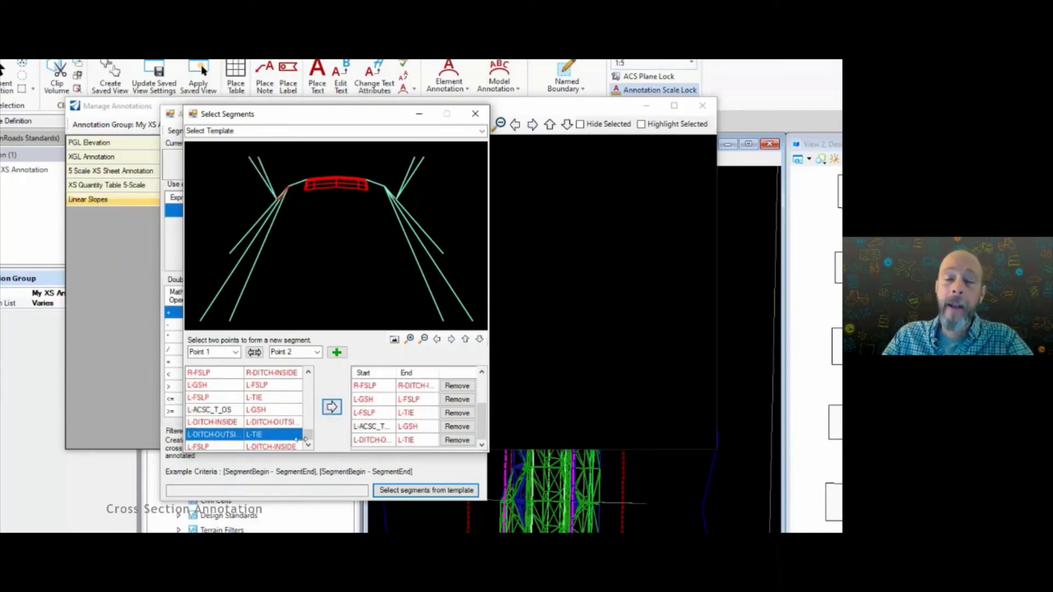
{"action": "scroll", "coordinate": [304, 439], "scroll_direction": "down", "scroll_amount": 1}
{"action": "left_click", "coordinate": [241, 435]}
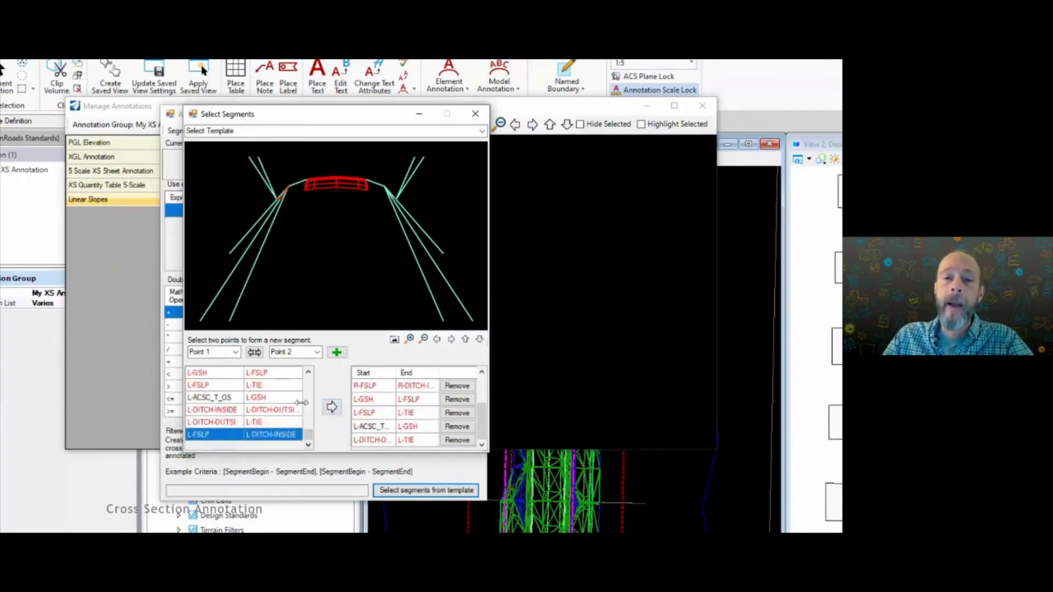
{"action": "left_click", "coordinate": [332, 407]}
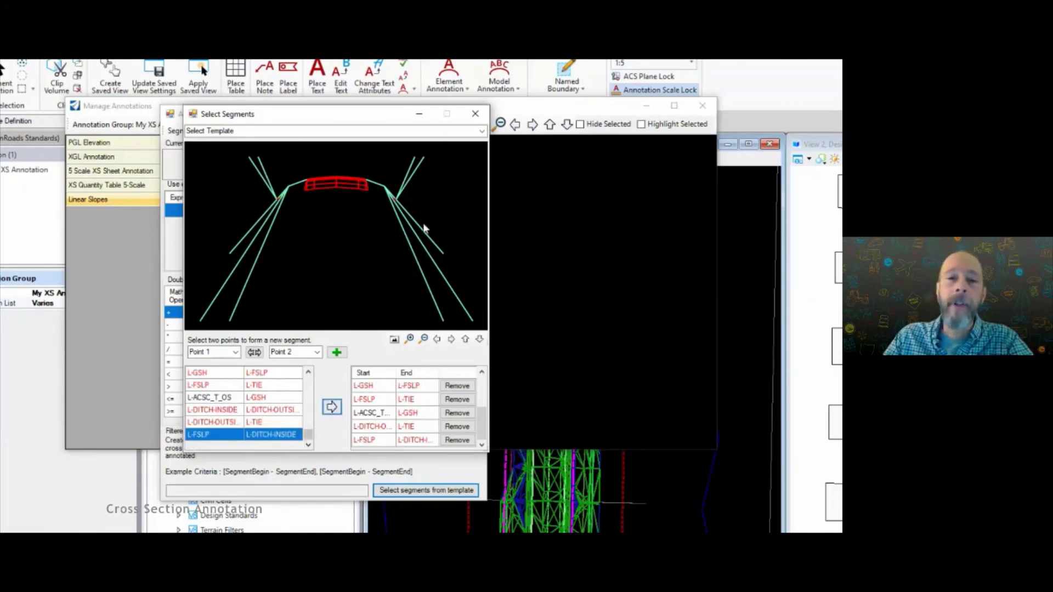
{"action": "left_click", "coordinate": [475, 114]}
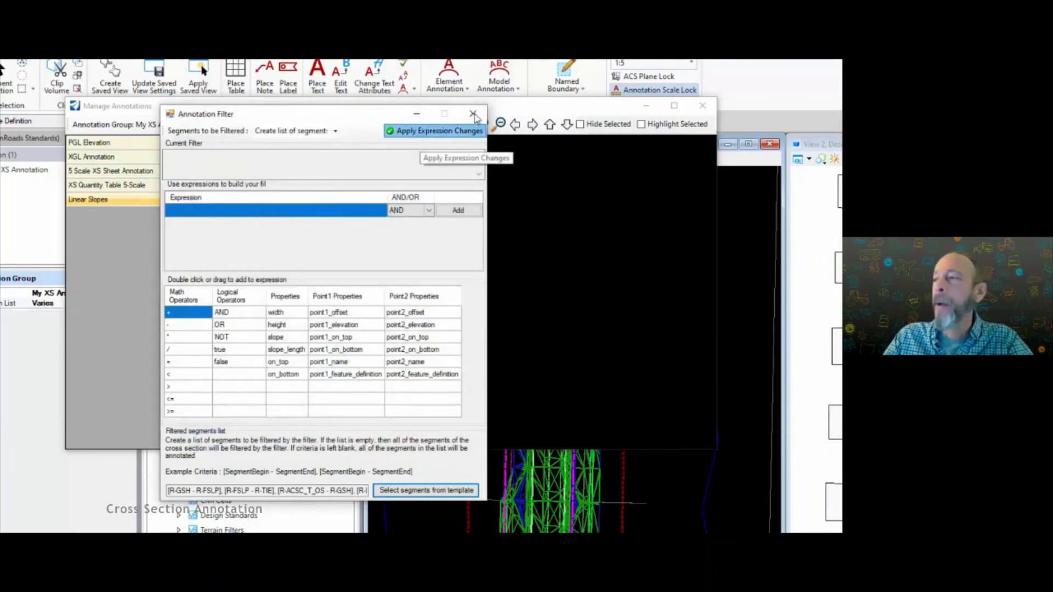
{"action": "left_click", "coordinate": [473, 115]}
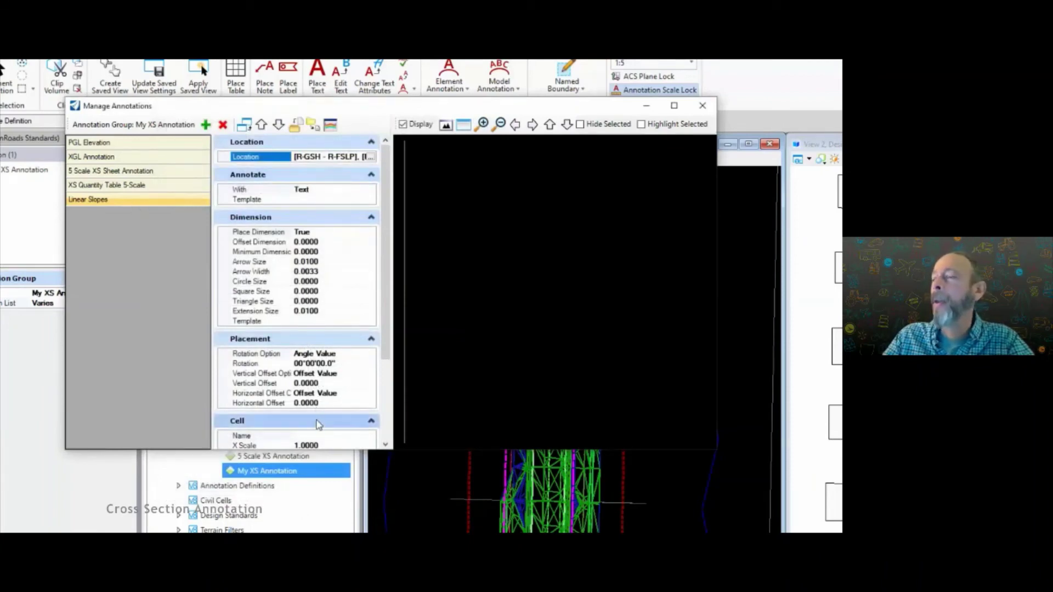
Step: Set the Linear Slopes annotation's text template to XS_Text from the Annotation Sheets XS templates
{"action": "left_click", "coordinate": [313, 199]}
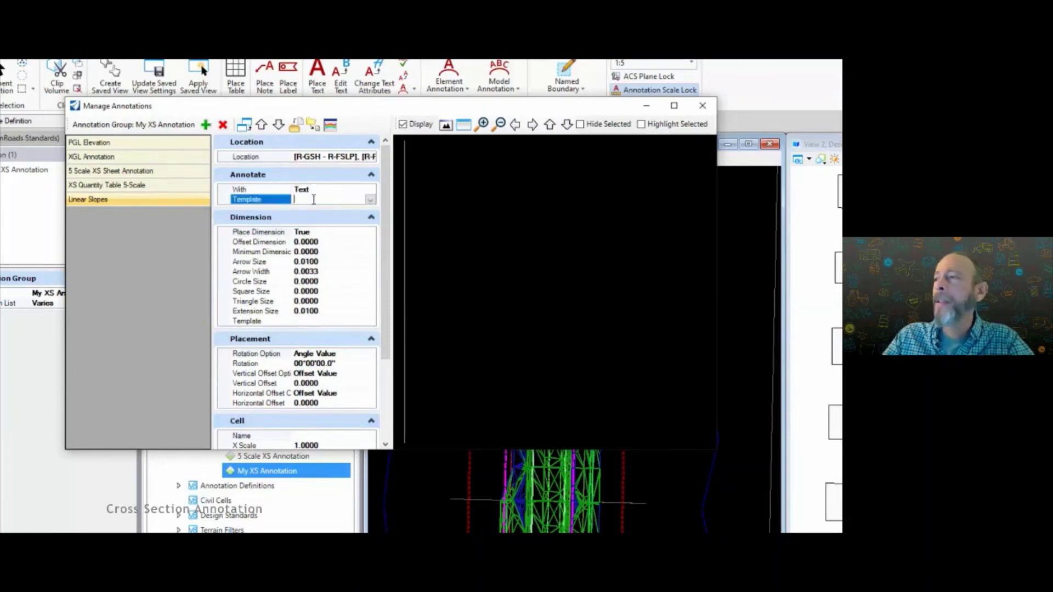
{"action": "left_click", "coordinate": [368, 201]}
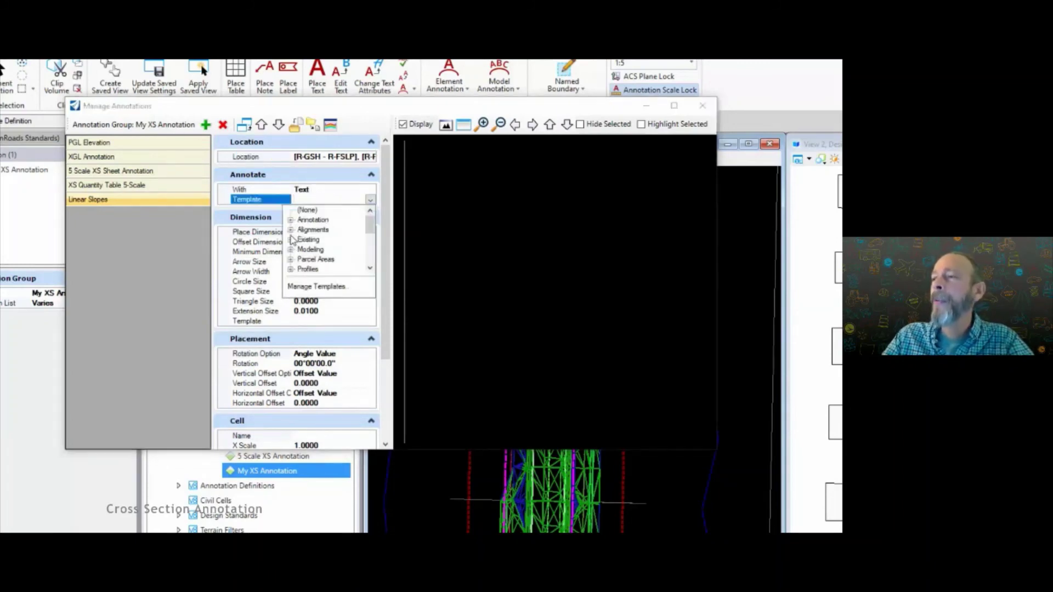
{"action": "left_click", "coordinate": [291, 221]}
{"action": "left_click", "coordinate": [302, 220]}
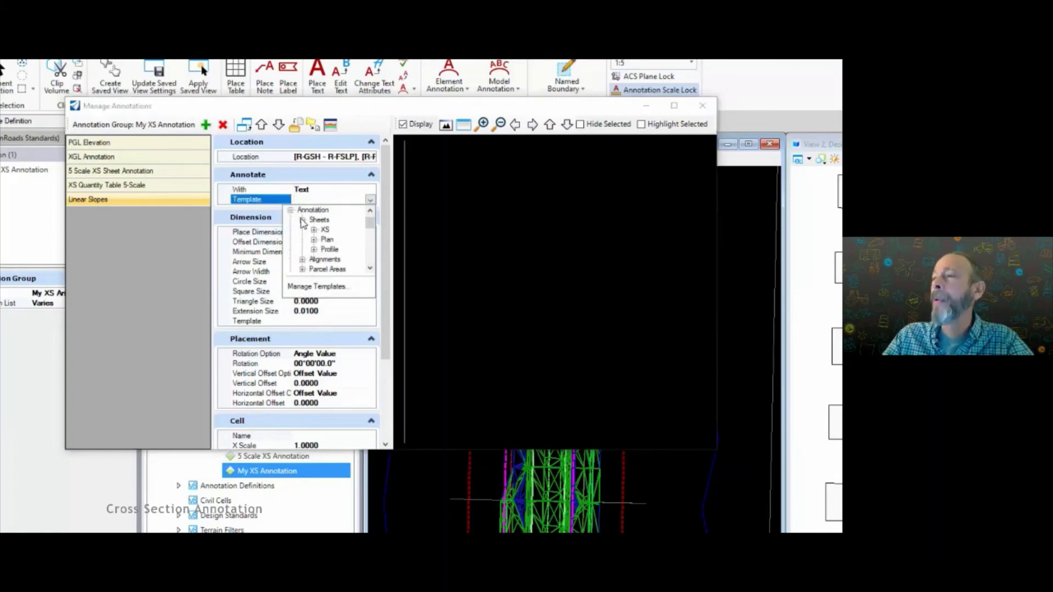
{"action": "left_click", "coordinate": [314, 229]}
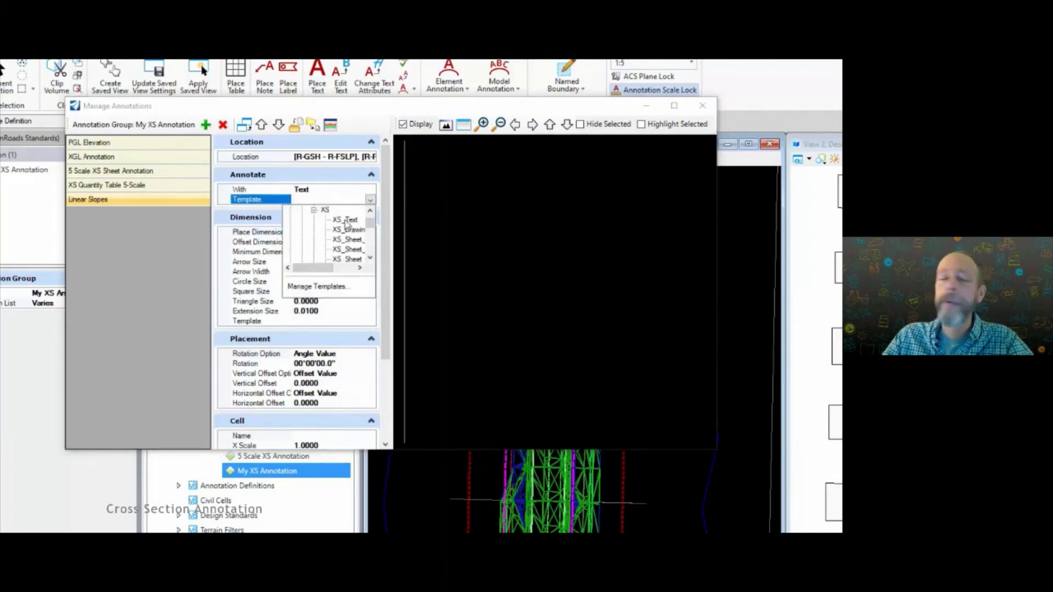
{"action": "left_click", "coordinate": [345, 220]}
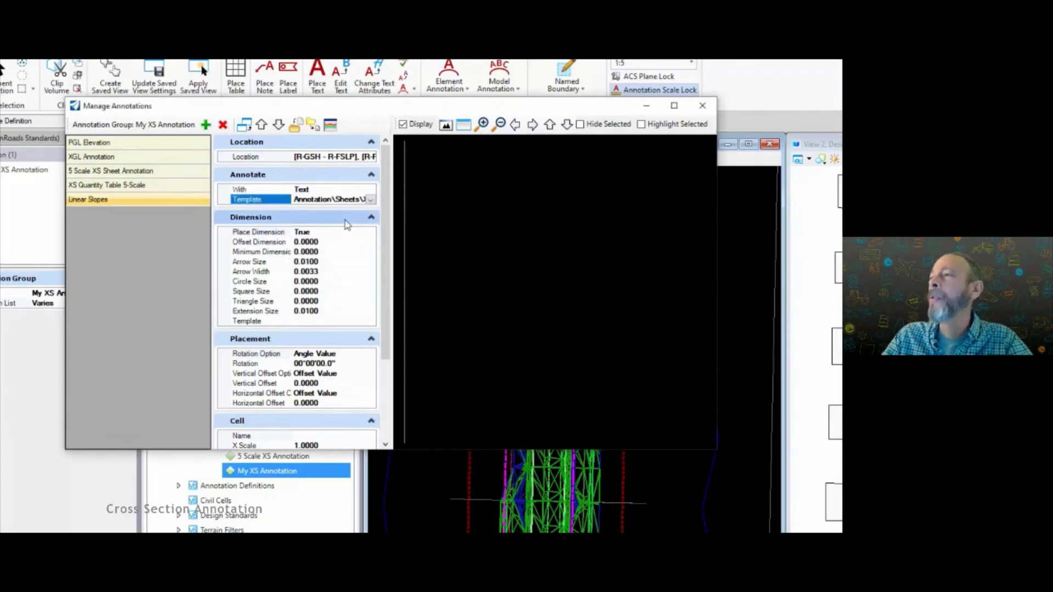
{"action": "left_click", "coordinate": [322, 234]}
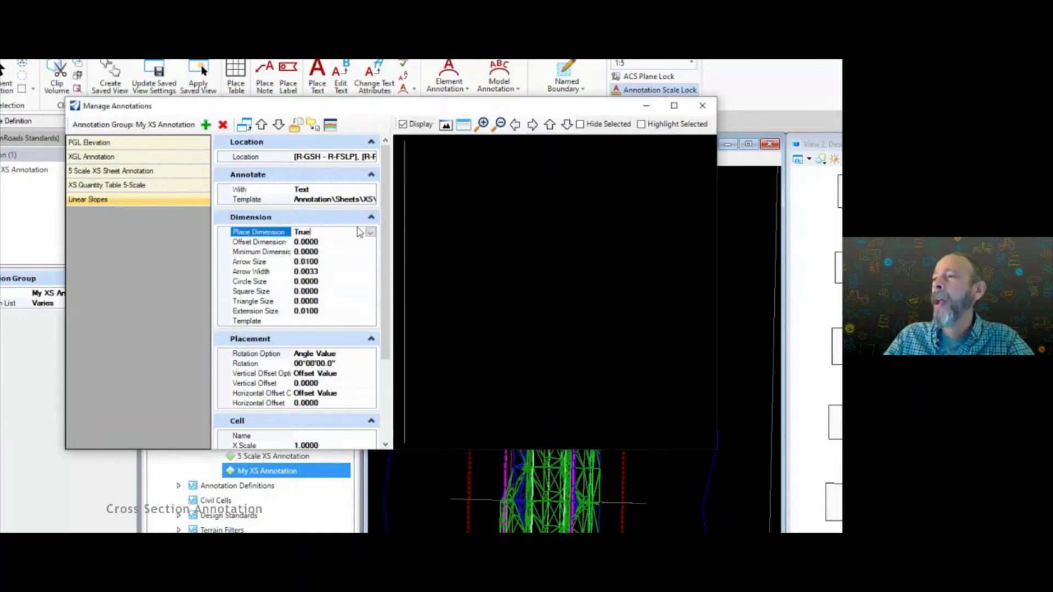
{"action": "left_click", "coordinate": [369, 234]}
{"action": "left_click", "coordinate": [369, 233]}
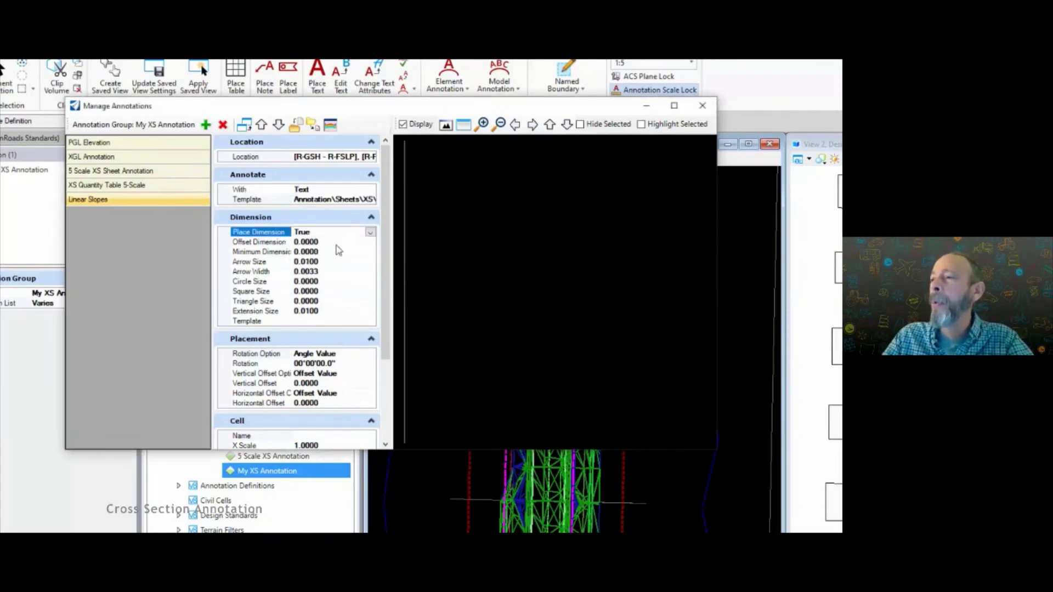
Step: Set the rotation option of the Linear Slopes annotation's placement to Tangent
{"action": "left_click", "coordinate": [371, 218]}
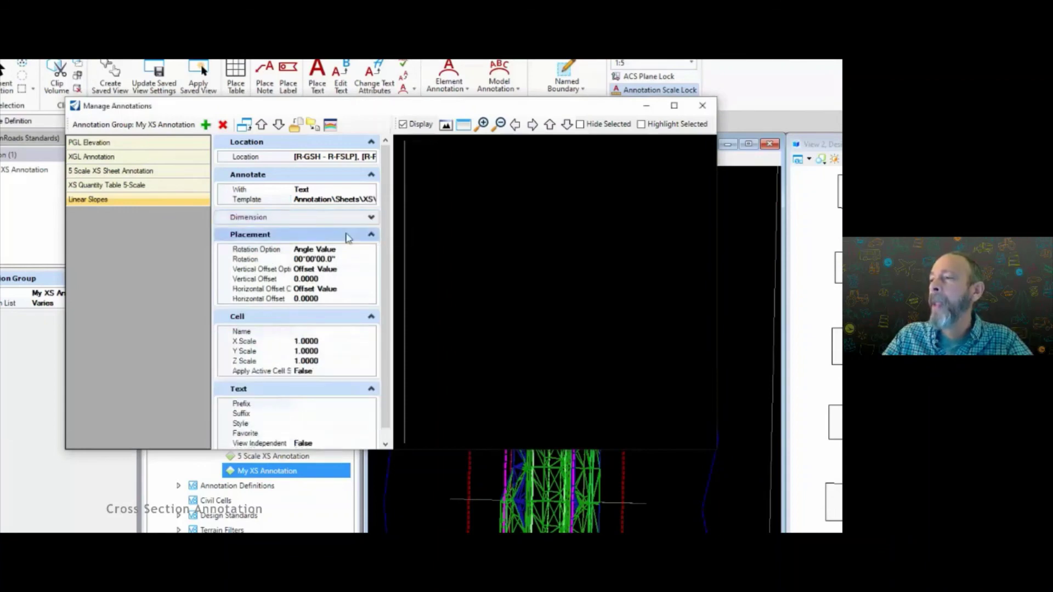
{"action": "left_click", "coordinate": [346, 250]}
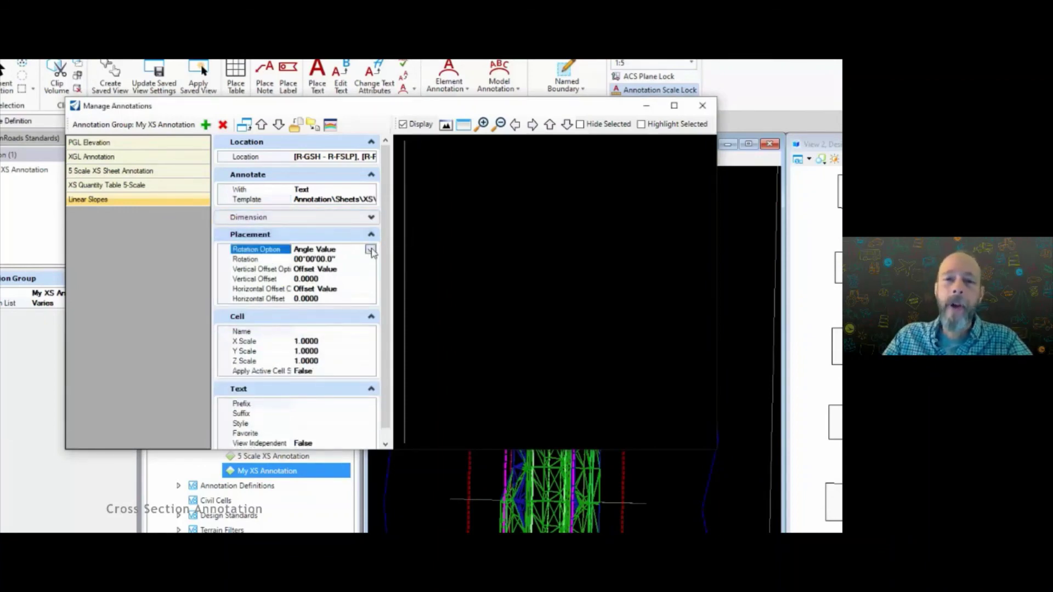
{"action": "left_click", "coordinate": [371, 250]}
{"action": "left_click", "coordinate": [311, 282]}
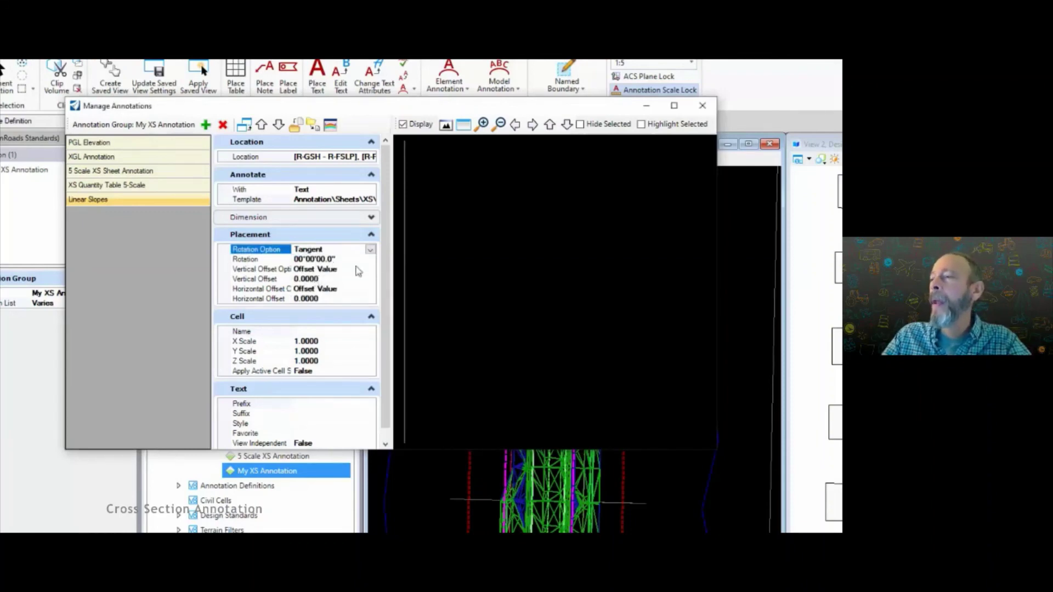
Step: Set the Linear Slopes annotation's text style to Label - CenterDescender
{"action": "scroll", "coordinate": [383, 285], "scroll_direction": "down", "scroll_amount": 1}
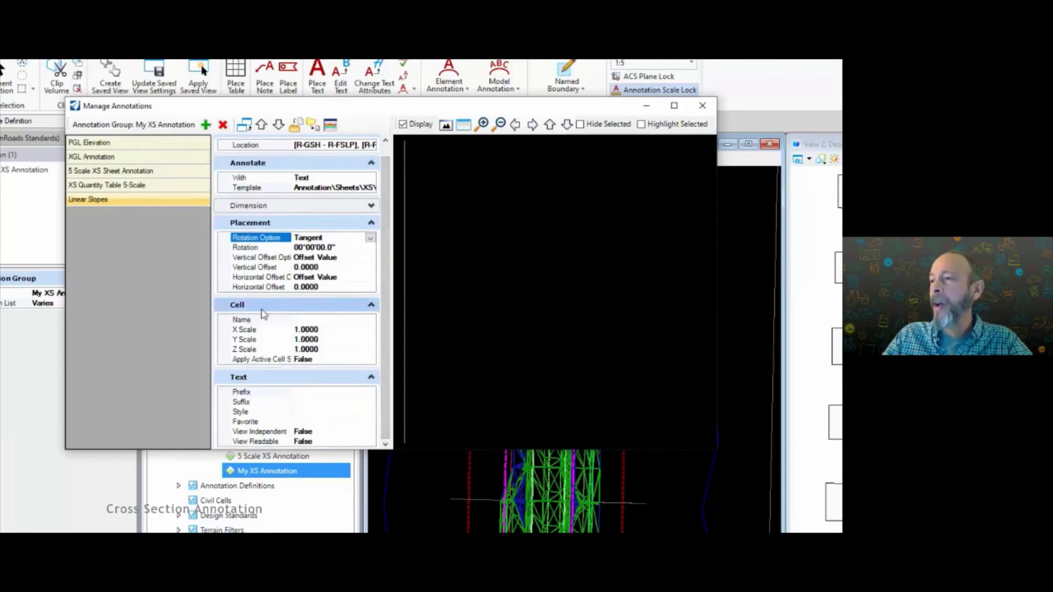
{"action": "left_click", "coordinate": [371, 305]}
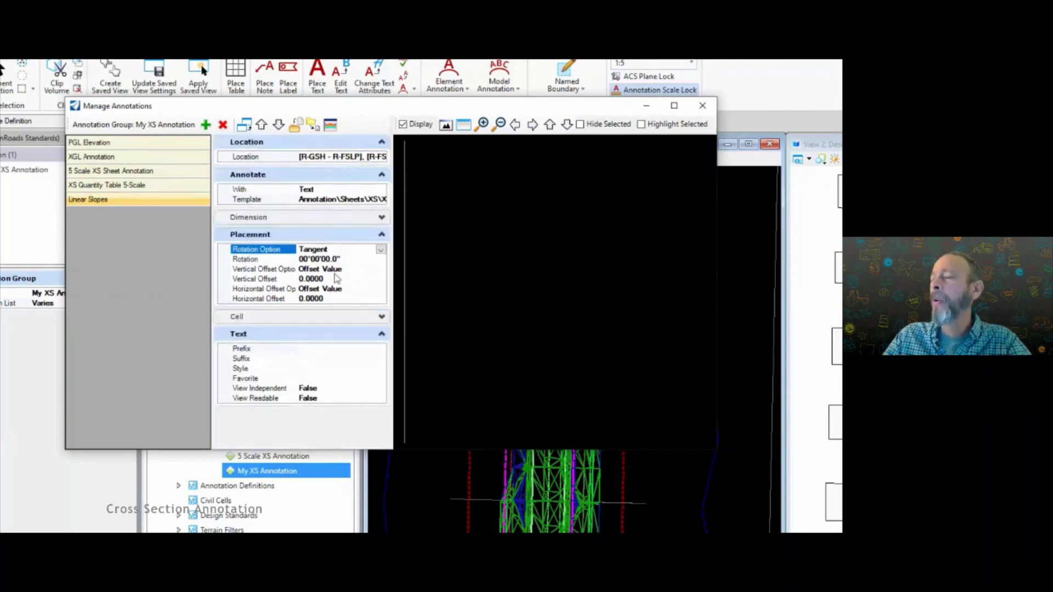
{"action": "left_click", "coordinate": [327, 368]}
{"action": "left_click", "coordinate": [380, 369]}
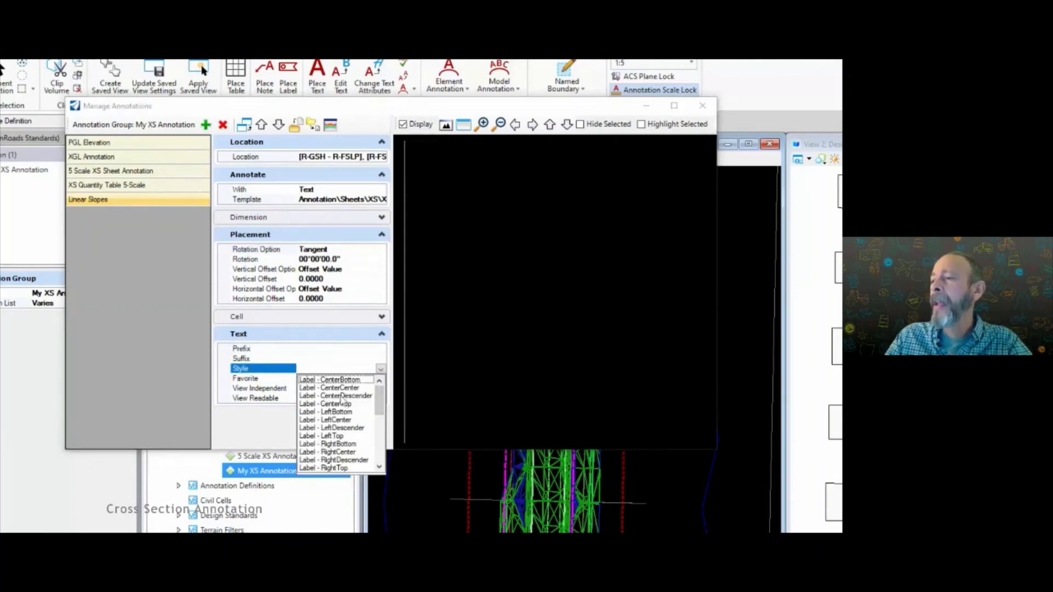
{"action": "left_click", "coordinate": [352, 395]}
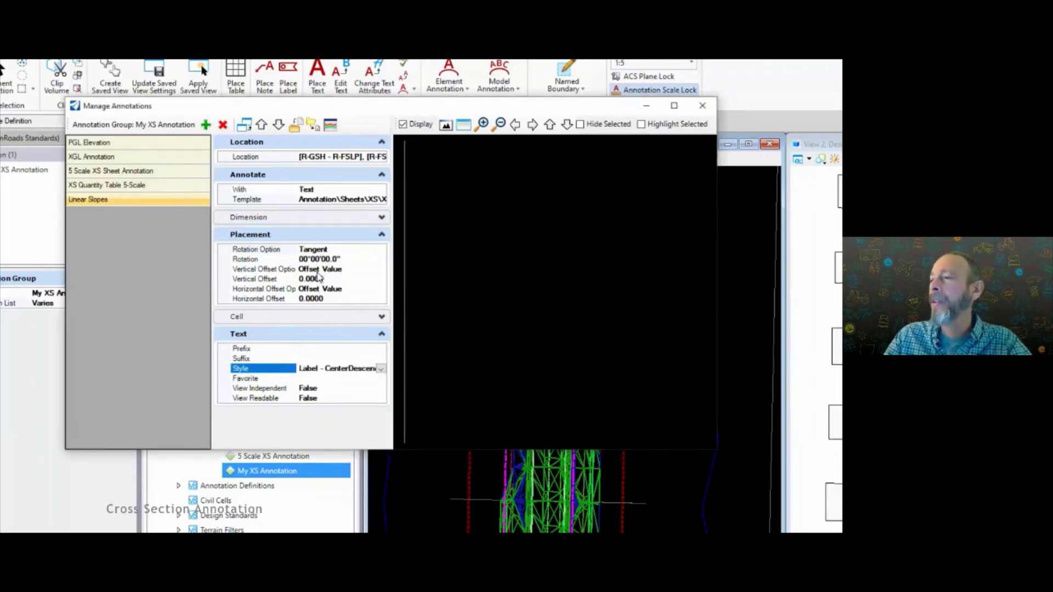
Step: Assign the XS Slope text favorite to the Linear Slopes annotation and close the annotation manager
{"action": "left_click", "coordinate": [316, 379]}
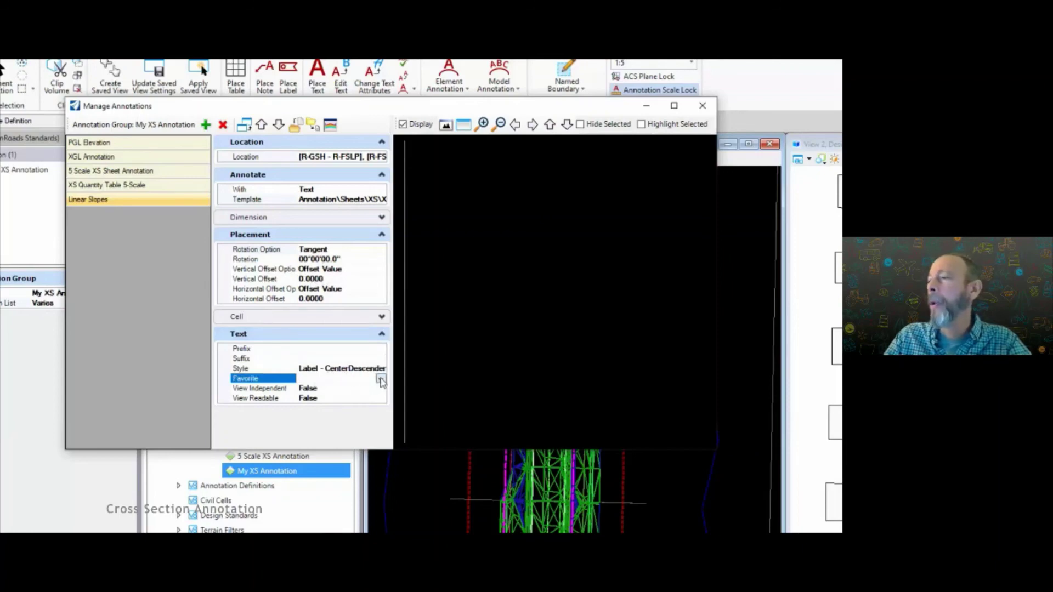
{"action": "left_click", "coordinate": [381, 378]}
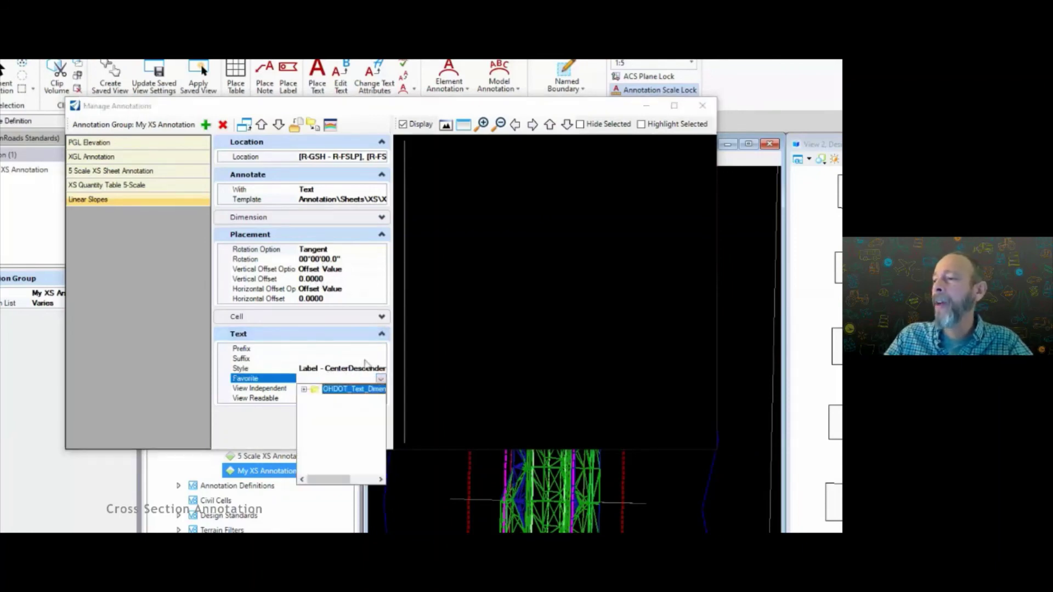
{"action": "left_click", "coordinate": [302, 390]}
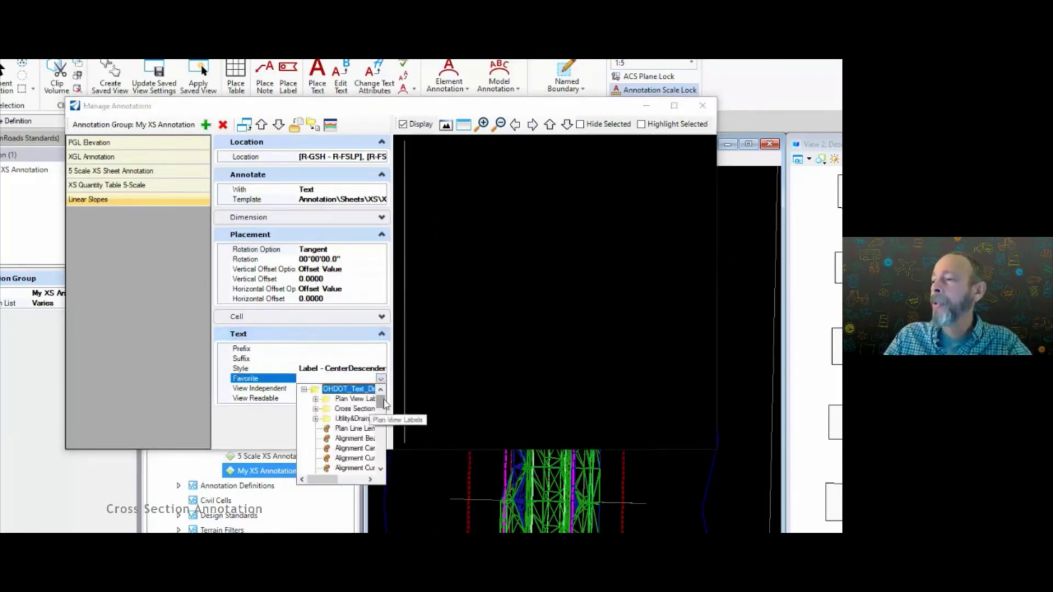
{"action": "left_click_drag", "start_coordinate": [386, 404], "coordinate": [380, 440]}
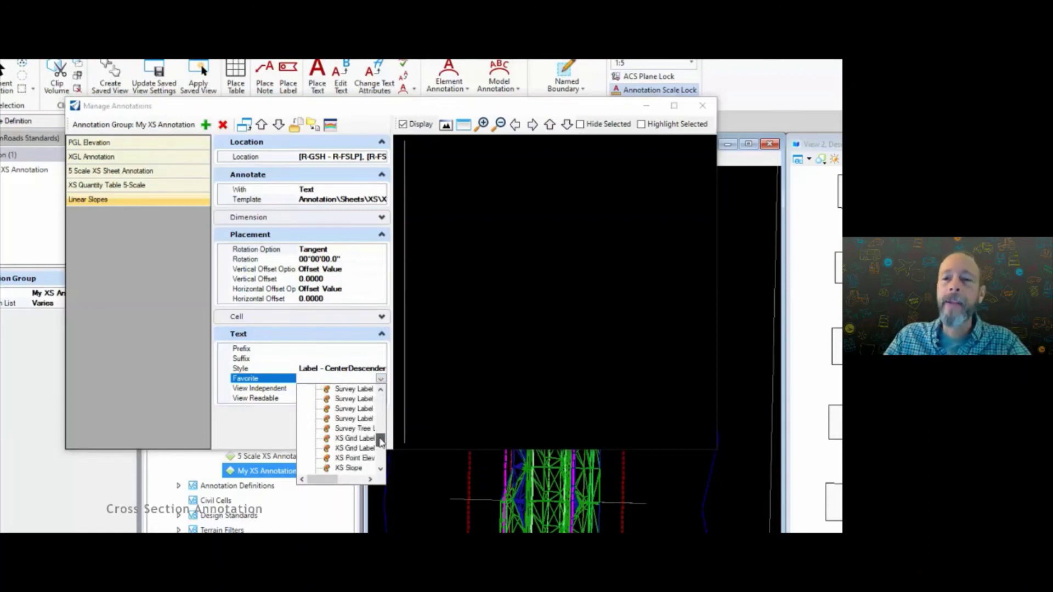
{"action": "left_click", "coordinate": [353, 469]}
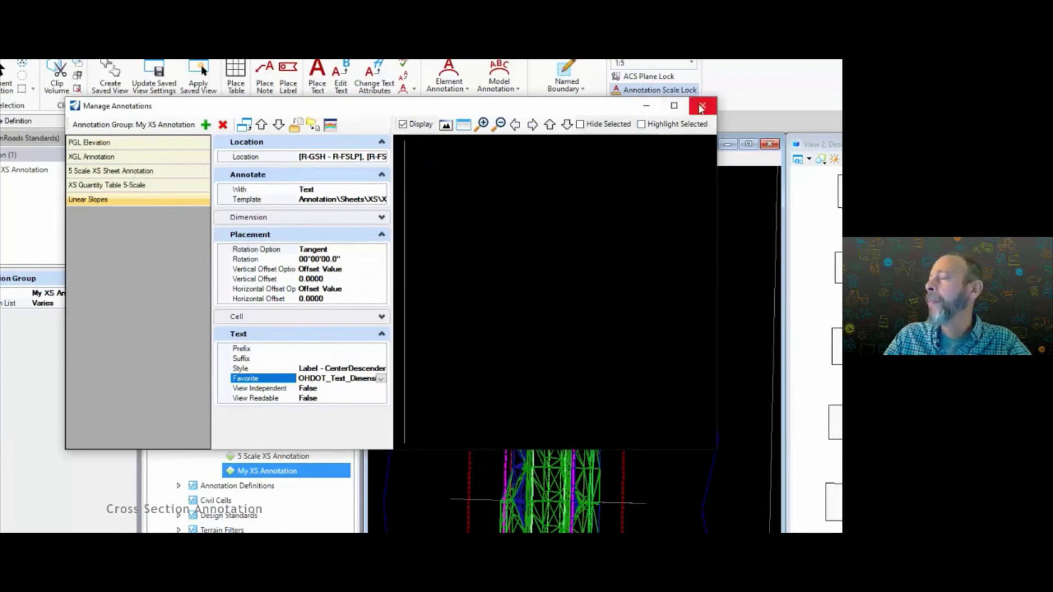
{"action": "left_click", "coordinate": [701, 108]}
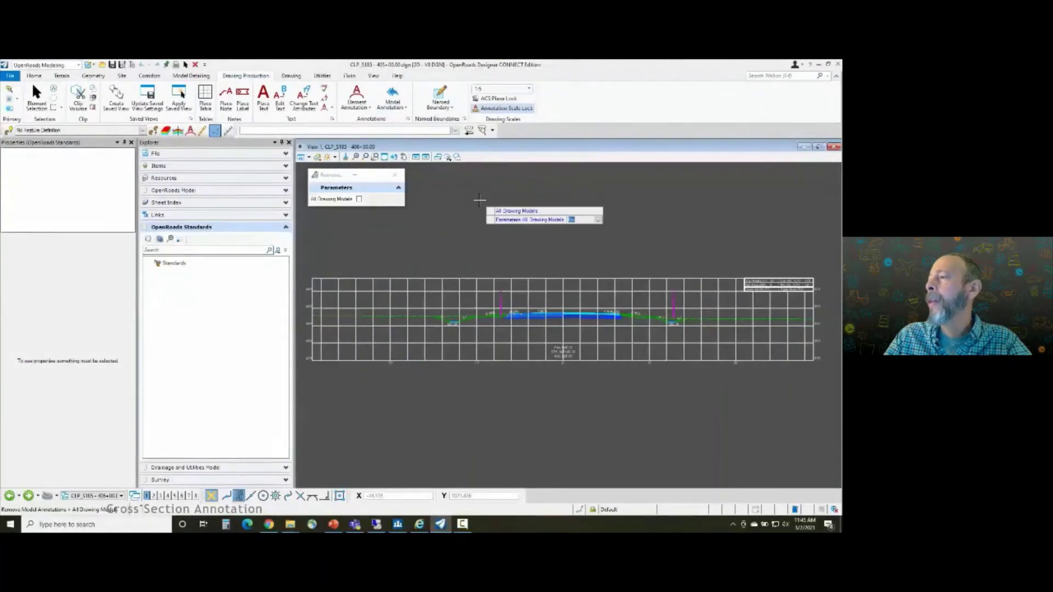
Step: Remove the annotations from only the current cross section drawing model and annotate it with the My XS Annotation group
{"action": "left_click", "coordinate": [479, 200]}
{"action": "left_click", "coordinate": [406, 108]}
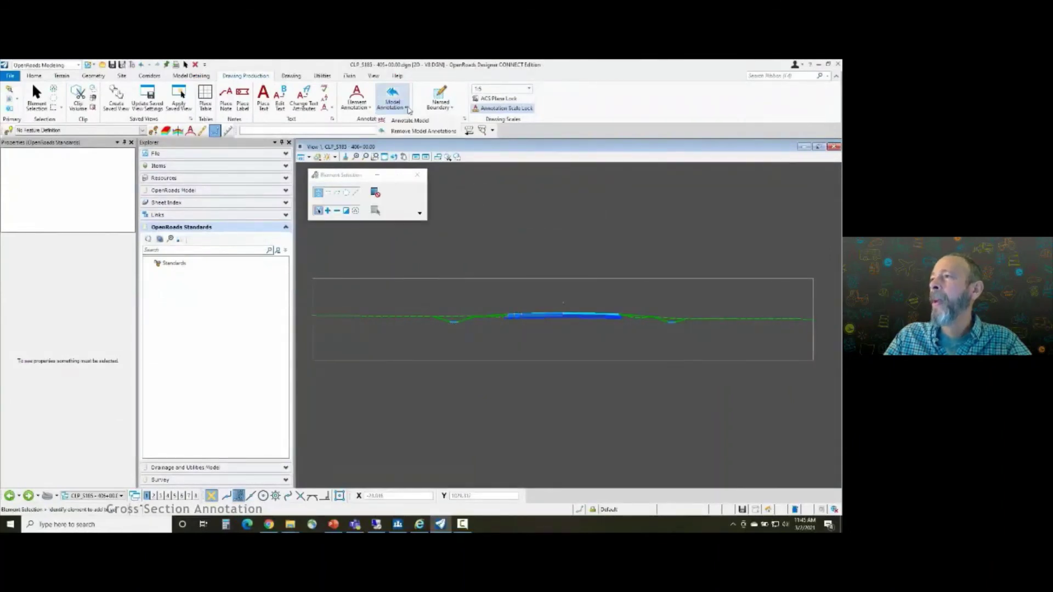
{"action": "left_click", "coordinate": [409, 120]}
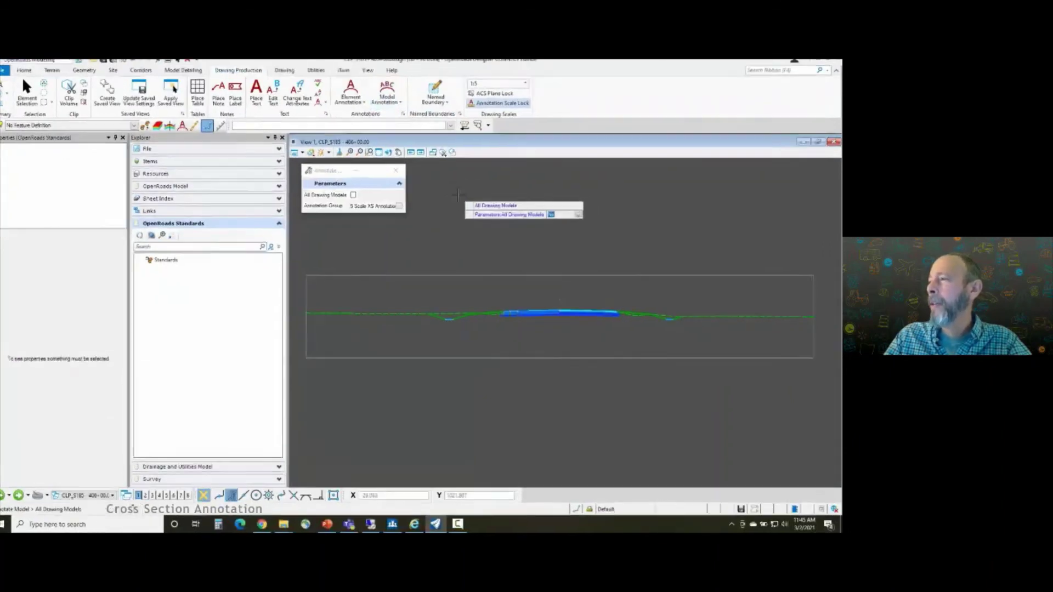
{"action": "left_click", "coordinate": [457, 194]}
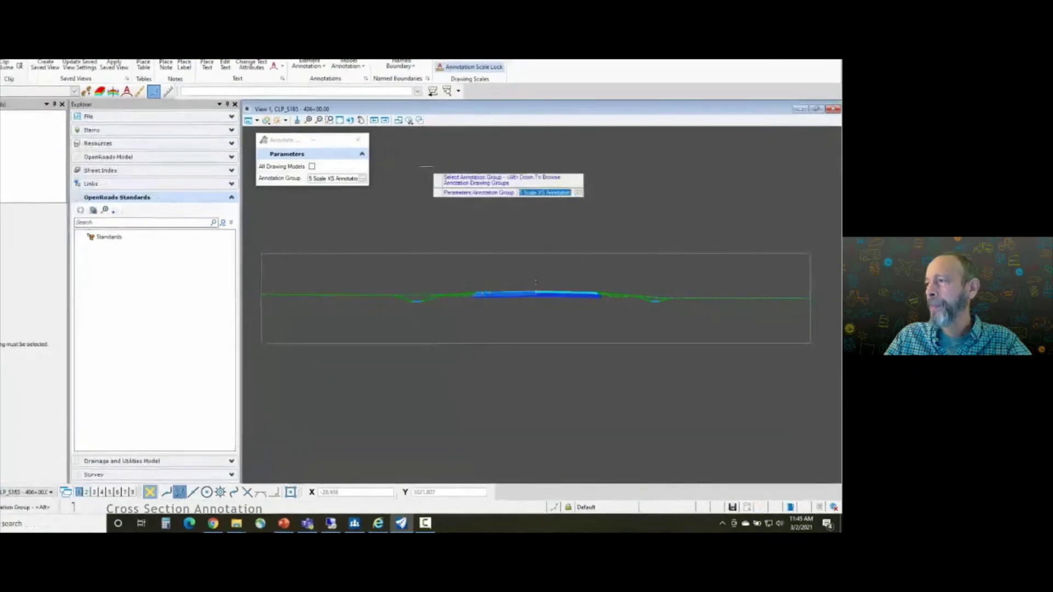
{"action": "left_click", "coordinate": [361, 178]}
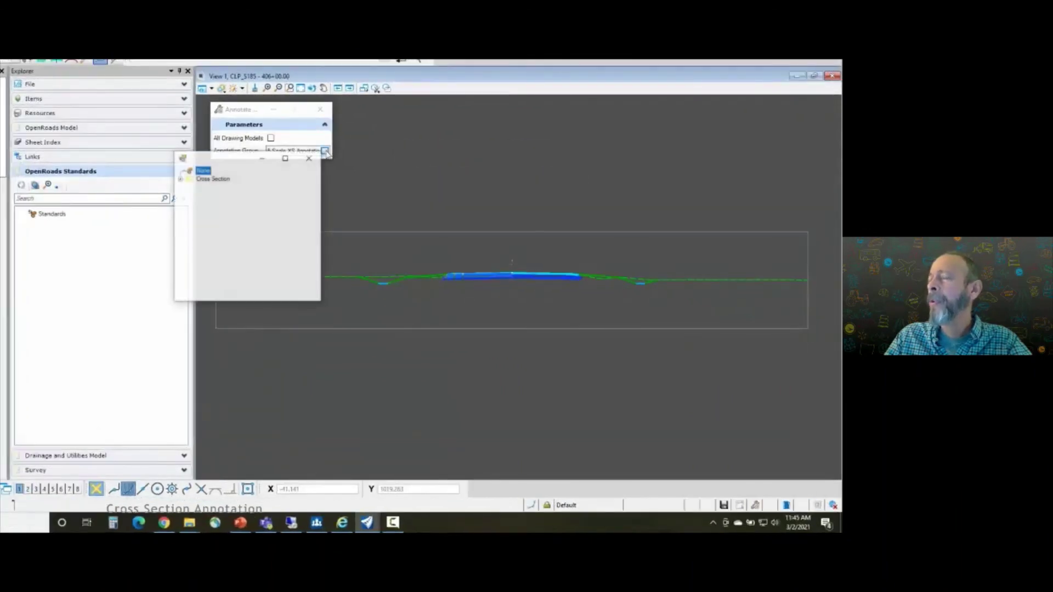
{"action": "left_click", "coordinate": [180, 179]}
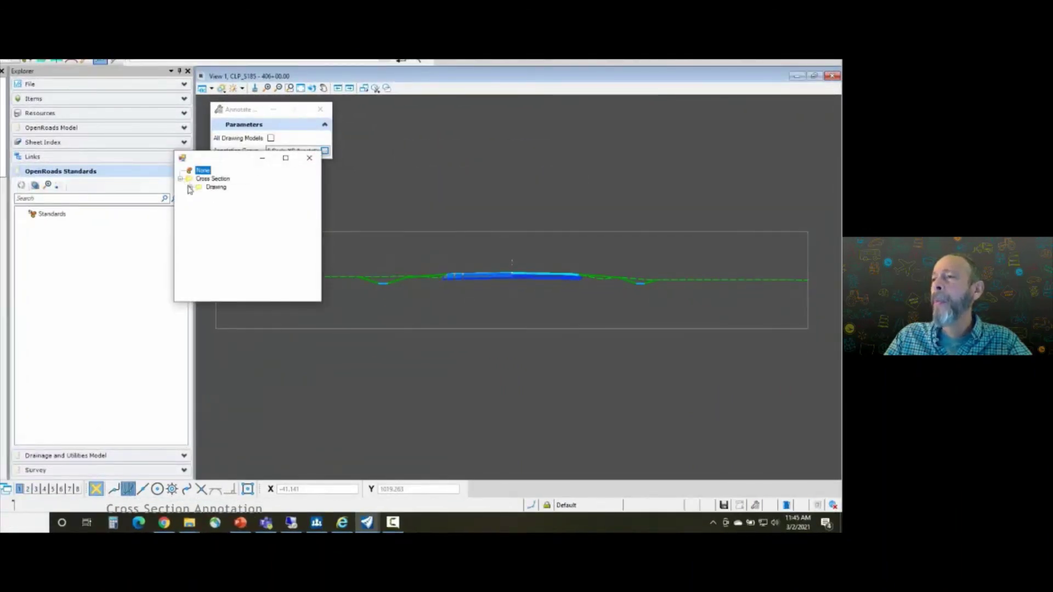
{"action": "left_click", "coordinate": [190, 187]}
{"action": "double_click", "coordinate": [237, 205]}
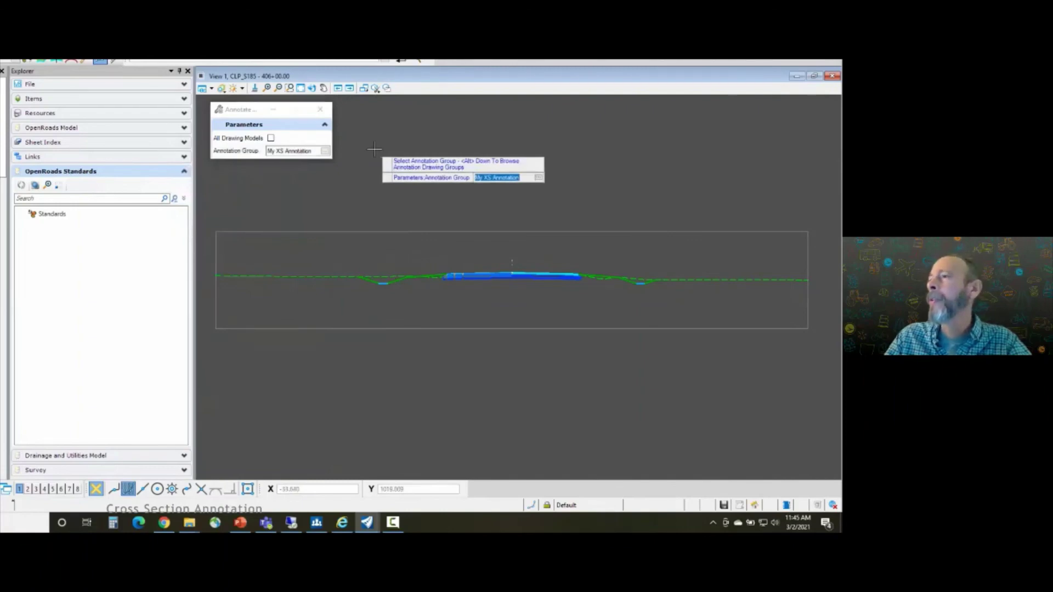
{"action": "left_click", "coordinate": [374, 148]}
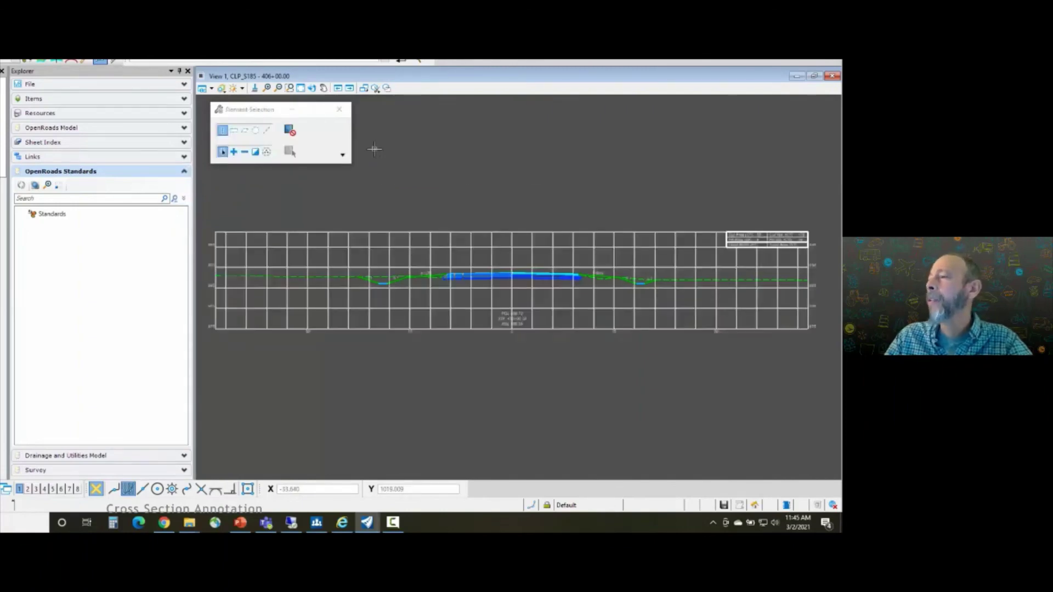
Step: Examine the slope labels on both sides of the annotated cross section at station 406+00.00
{"action": "scroll", "coordinate": [382, 286], "scroll_direction": "up", "scroll_amount": 5}
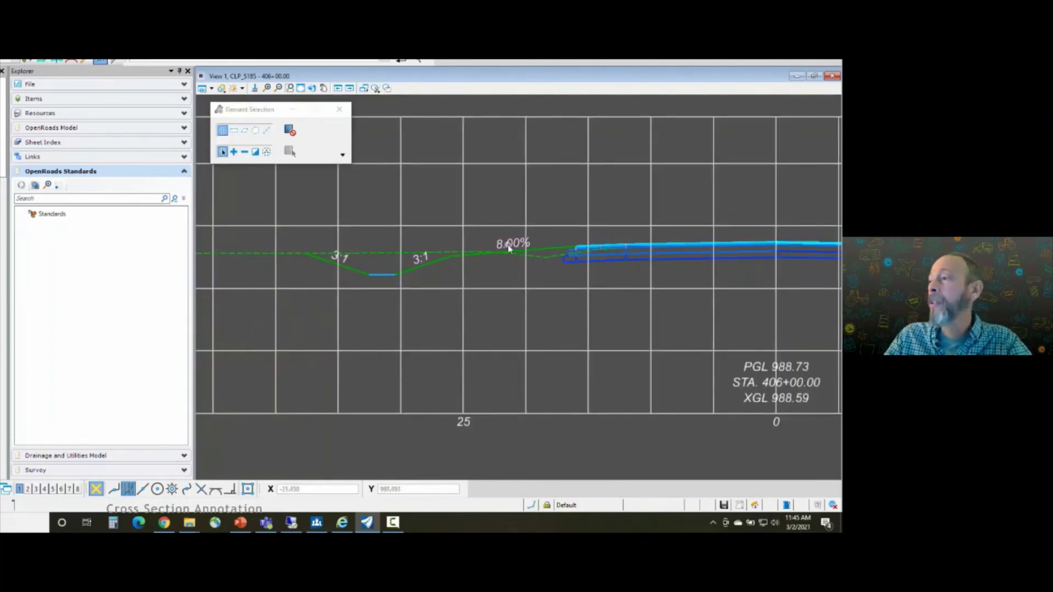
{"action": "left_click", "coordinate": [388, 275]}
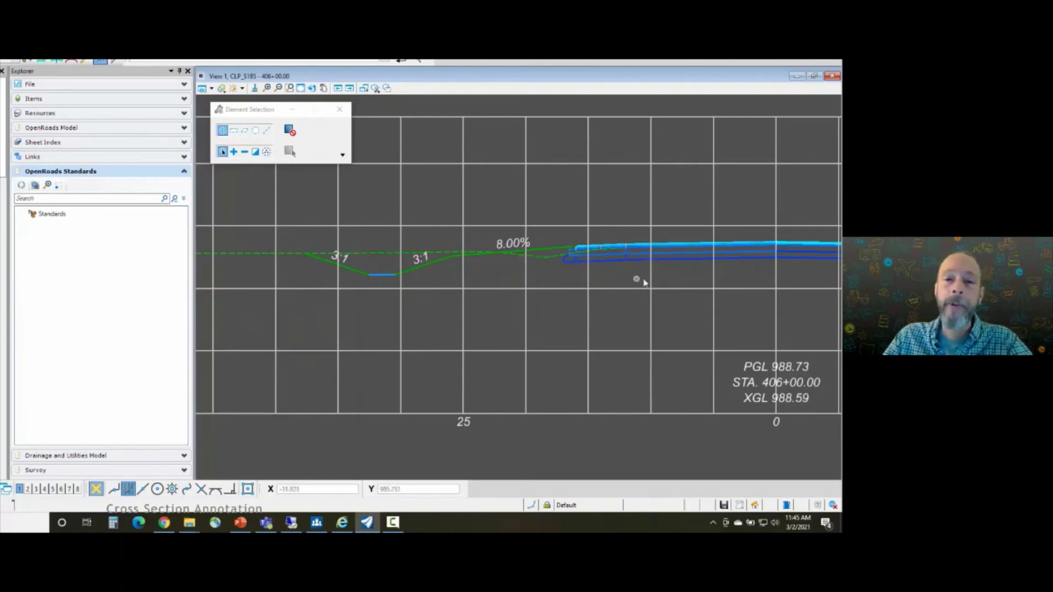
{"action": "middle_click_drag", "start_coordinate": [693, 283], "coordinate": [390, 282]}
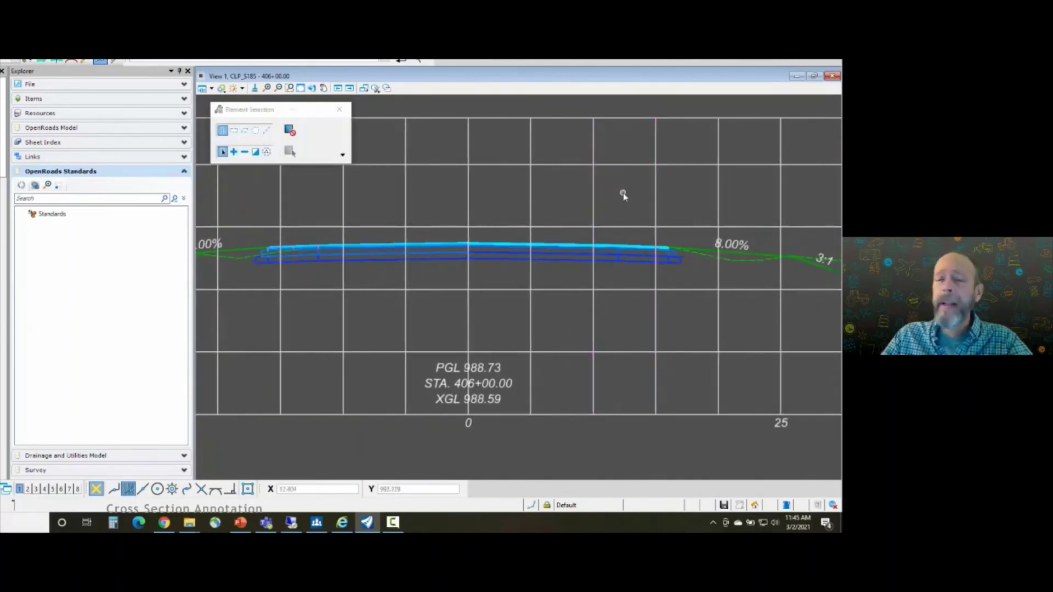
{"action": "middle_click_drag", "start_coordinate": [532, 193], "coordinate": [411, 184]}
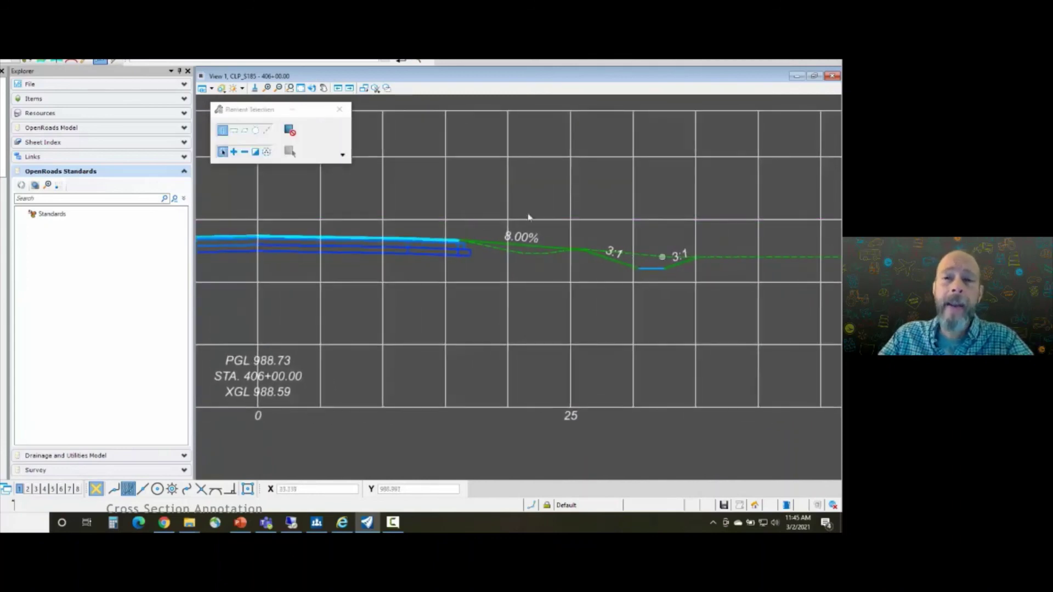
{"action": "scroll", "coordinate": [538, 192], "scroll_direction": "down", "scroll_amount": 1}
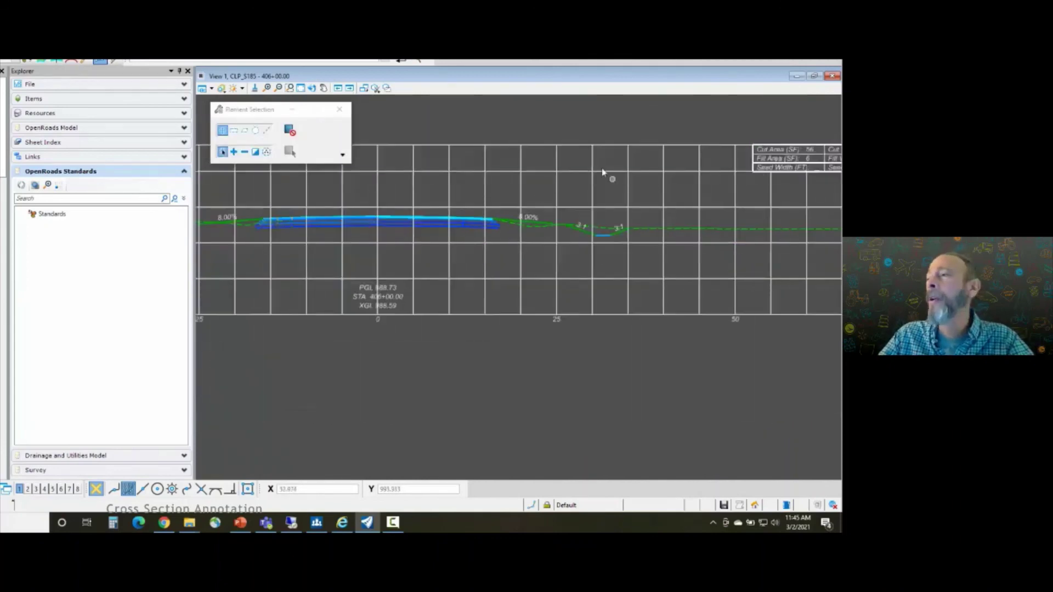
{"action": "middle_click", "coordinate": [519, 131]}
{"action": "middle_click", "coordinate": [519, 130]}
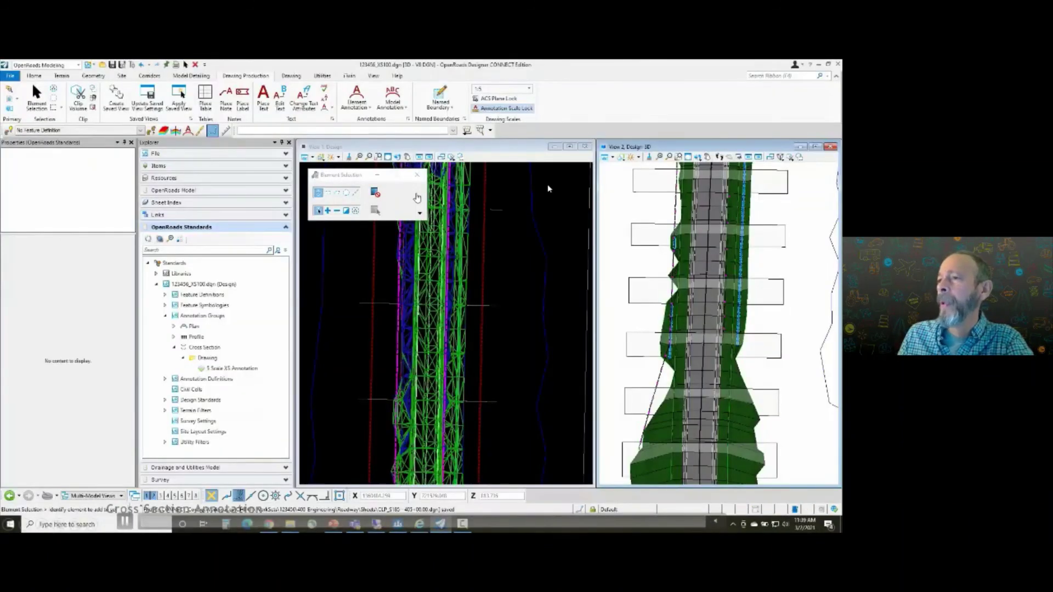
{"action": "key", "text": "Right"}
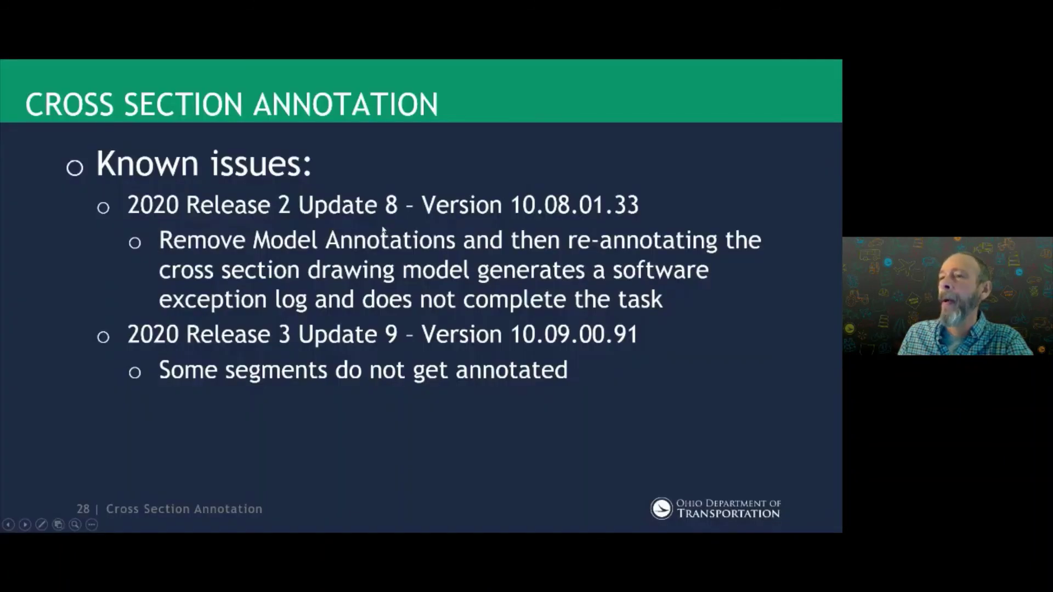